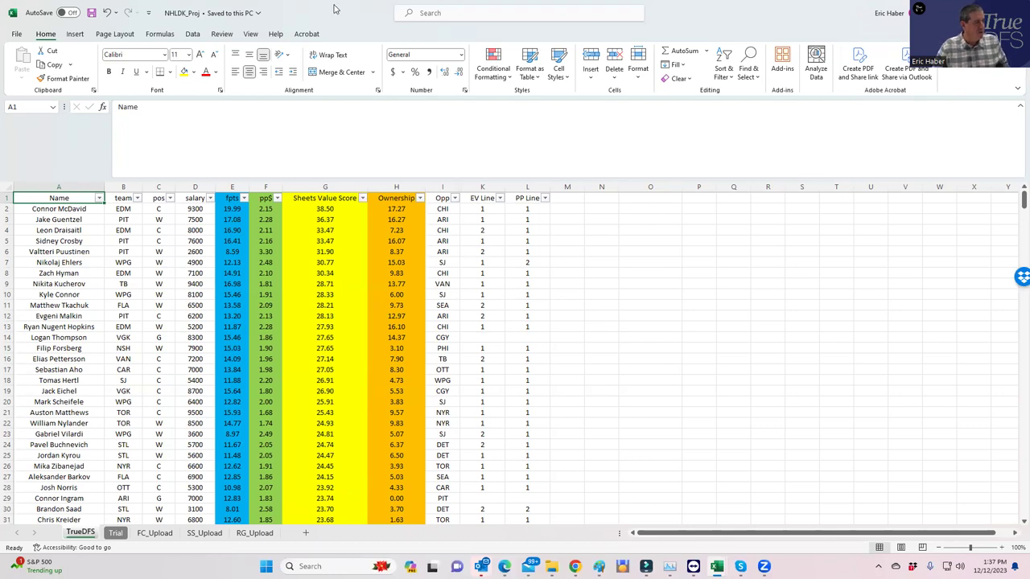
Switch to the browser and load truedfs.com in place of the DraftKings SOC lineup optimizer.
{"action": "key", "text": "alt+Tab"}
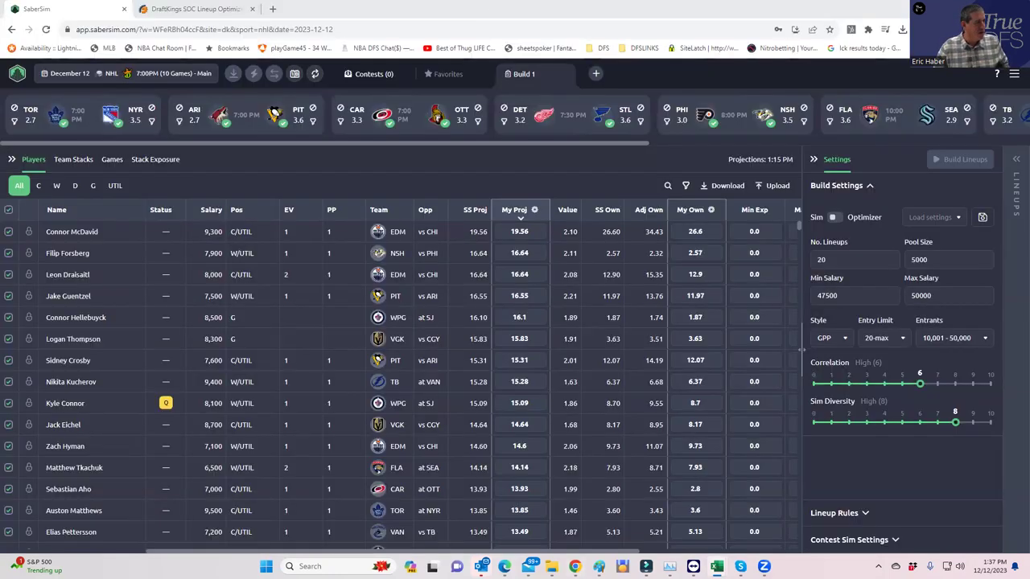
{"action": "left_click", "coordinate": [227, 9]}
{"action": "left_click", "coordinate": [292, 29]}
{"action": "type", "text": "tr"}
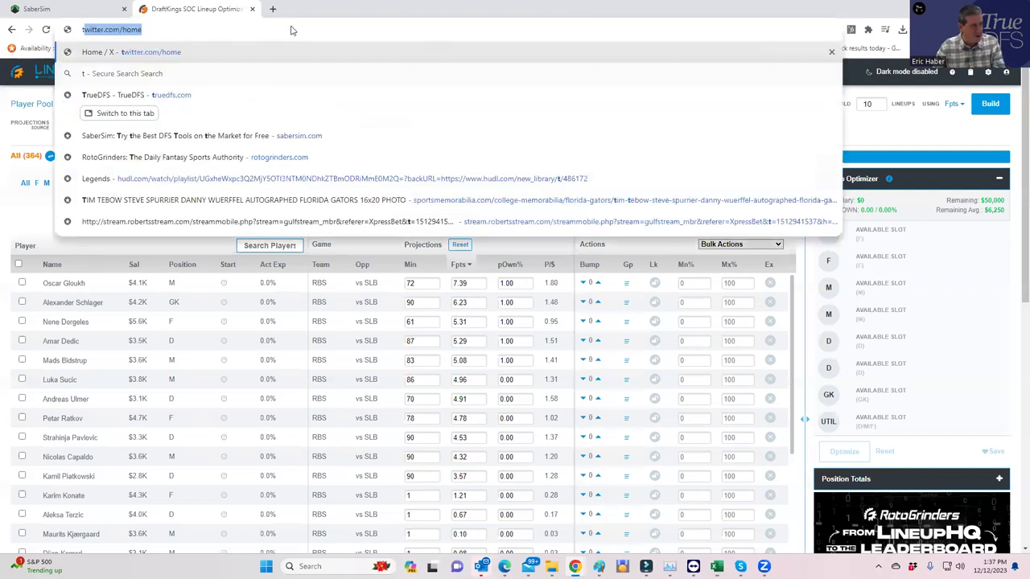
{"action": "left_click", "coordinate": [217, 56]}
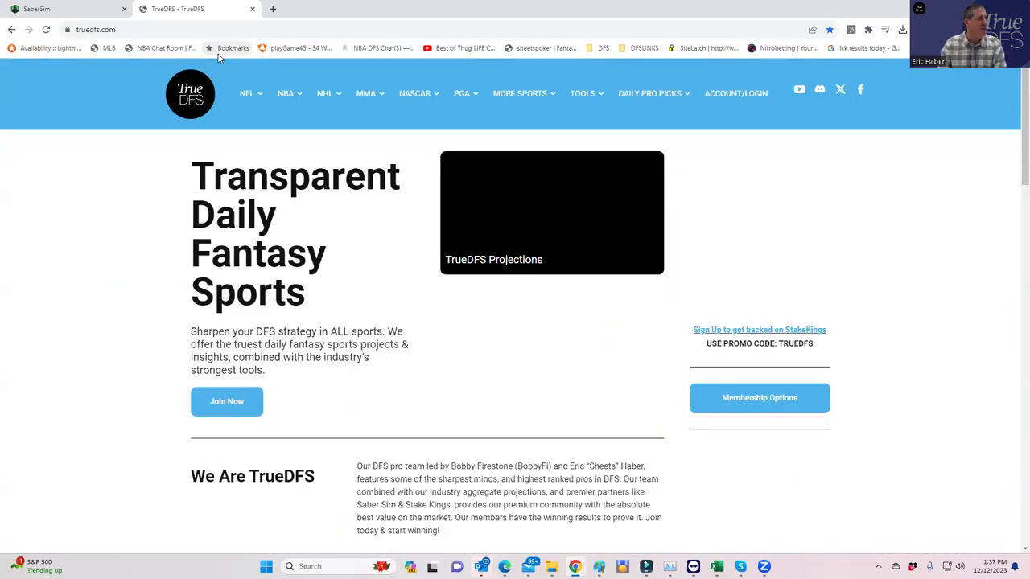
Open the TrueDFS NHL Projections page and review the DK Sheets table, with a brief look at DK Goldy.
{"action": "mouse_move", "coordinate": [328, 95]}
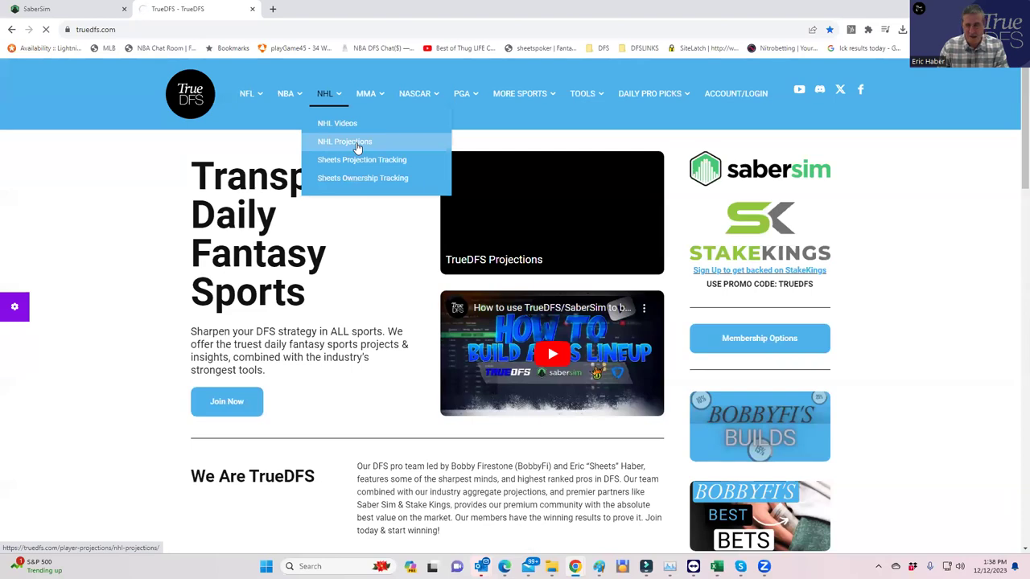
{"action": "left_click", "coordinate": [357, 145]}
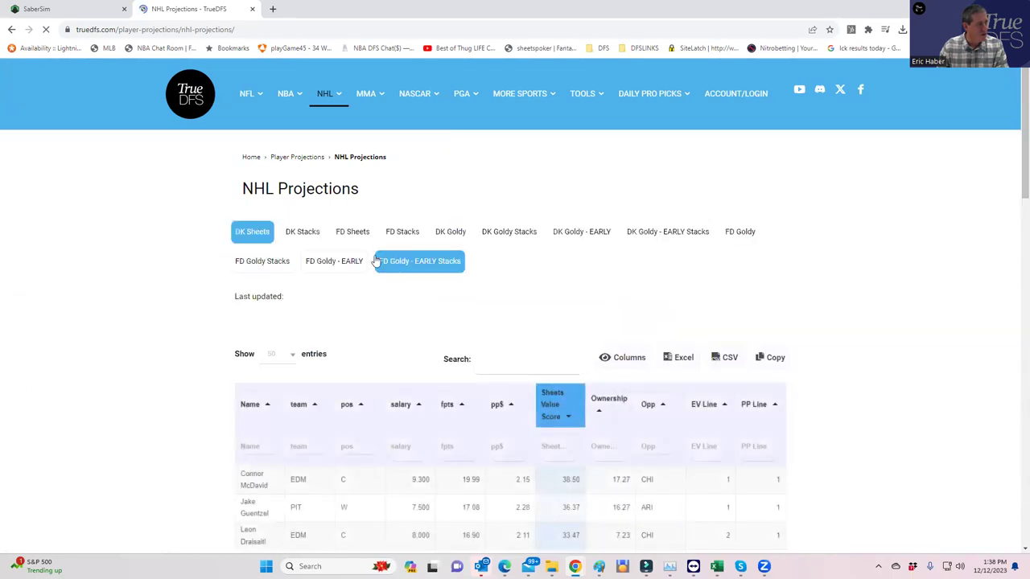
{"action": "scroll", "coordinate": [531, 335], "scroll_direction": "down", "scroll_amount": 2}
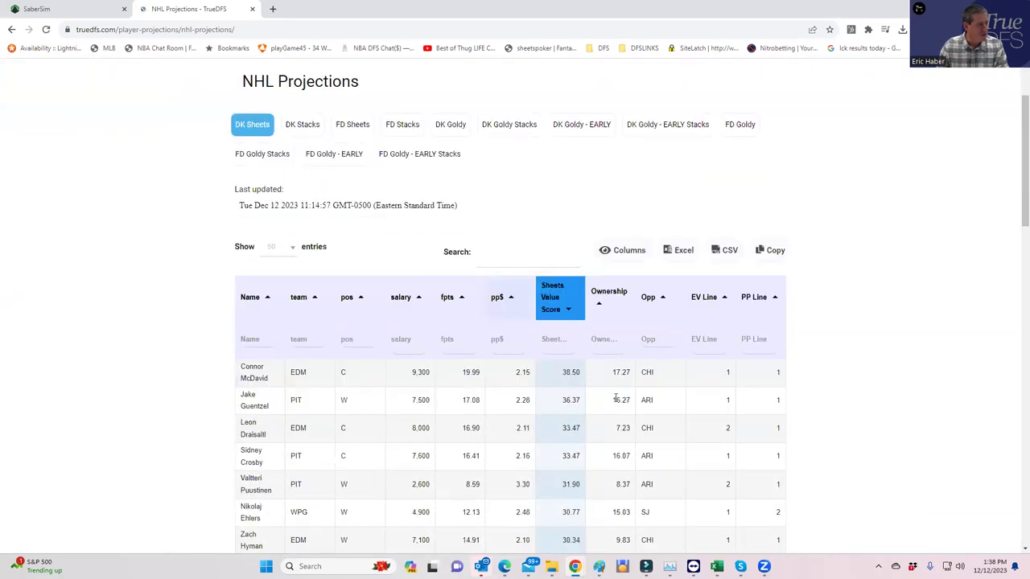
{"action": "scroll", "coordinate": [650, 410], "scroll_direction": "down", "scroll_amount": 2}
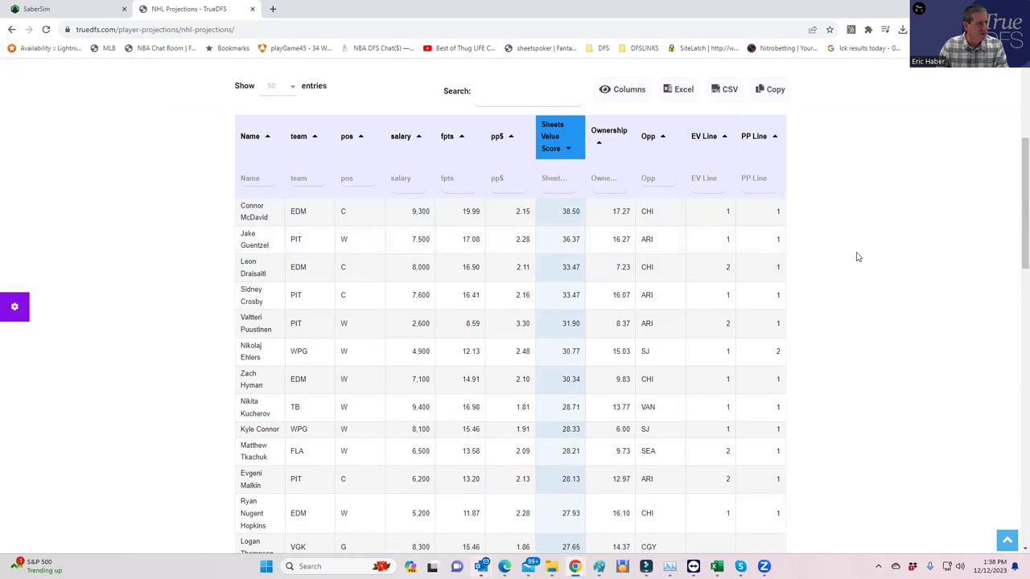
{"action": "scroll", "coordinate": [868, 249], "scroll_direction": "up", "scroll_amount": 3}
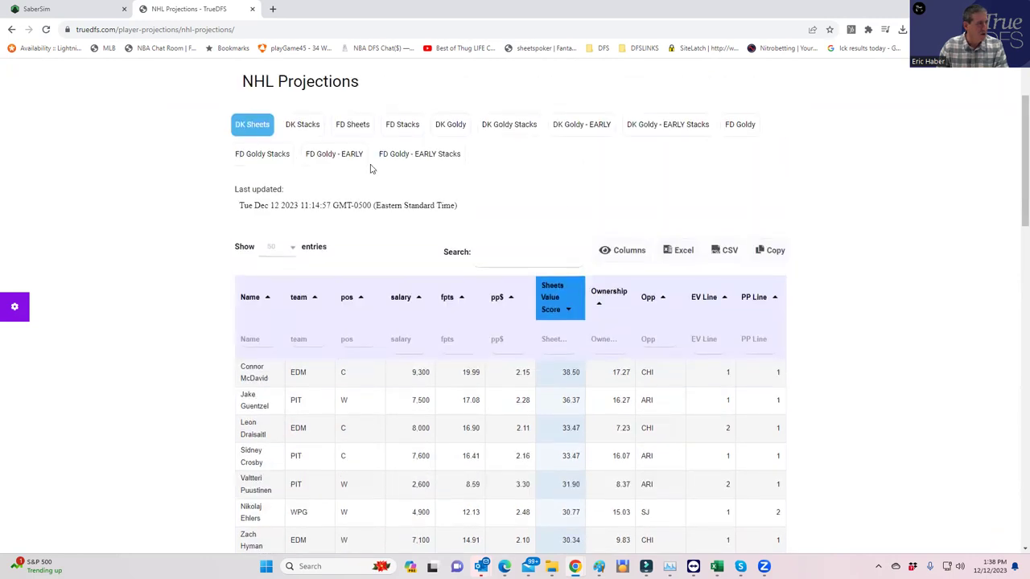
{"action": "left_click", "coordinate": [444, 133]}
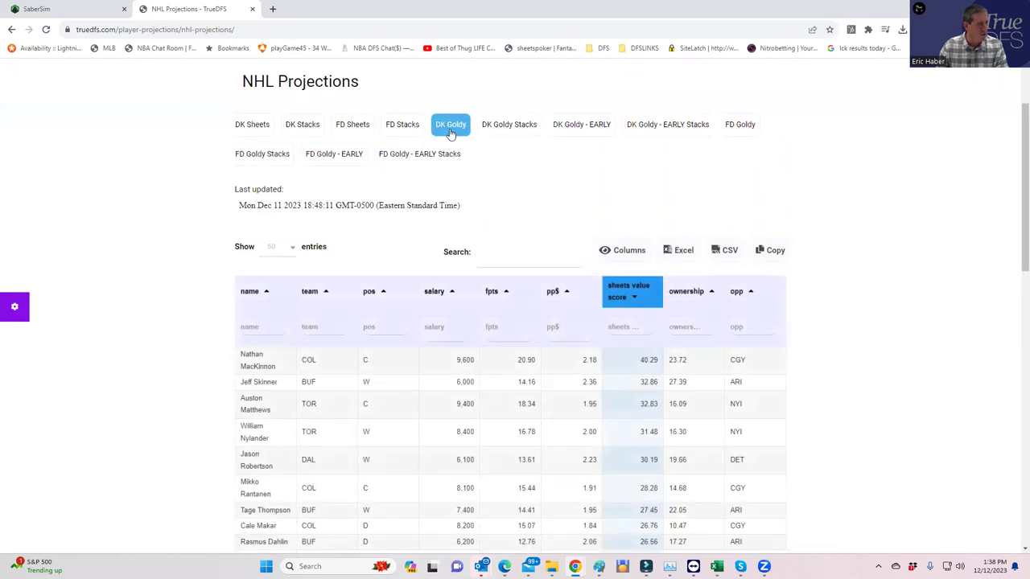
{"action": "left_click", "coordinate": [257, 129]}
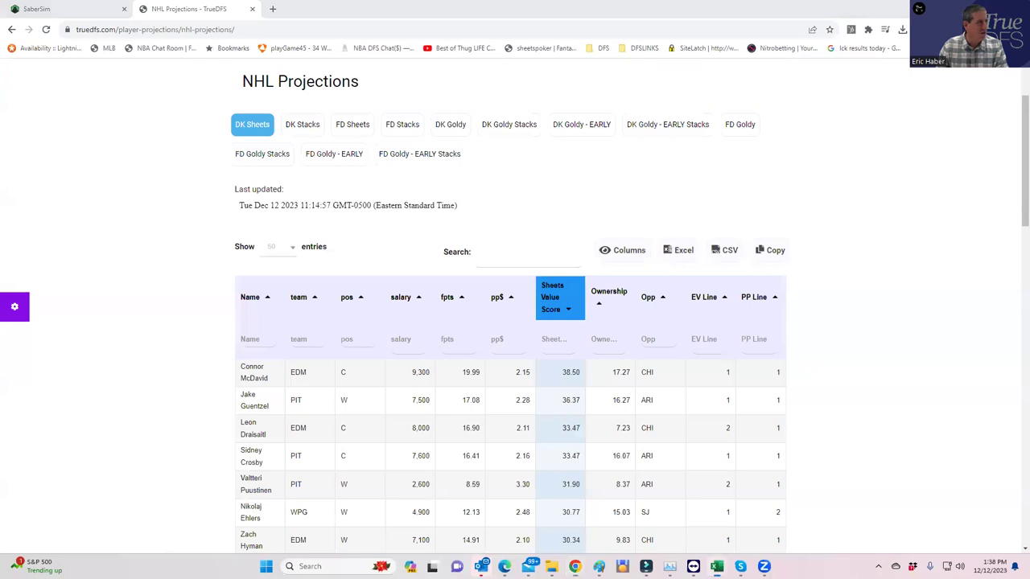
Switch to the NHLDK_Proj workbook in Excel and examine the highest Sheets Value Score entries.
{"action": "key", "text": "alt+Tab"}
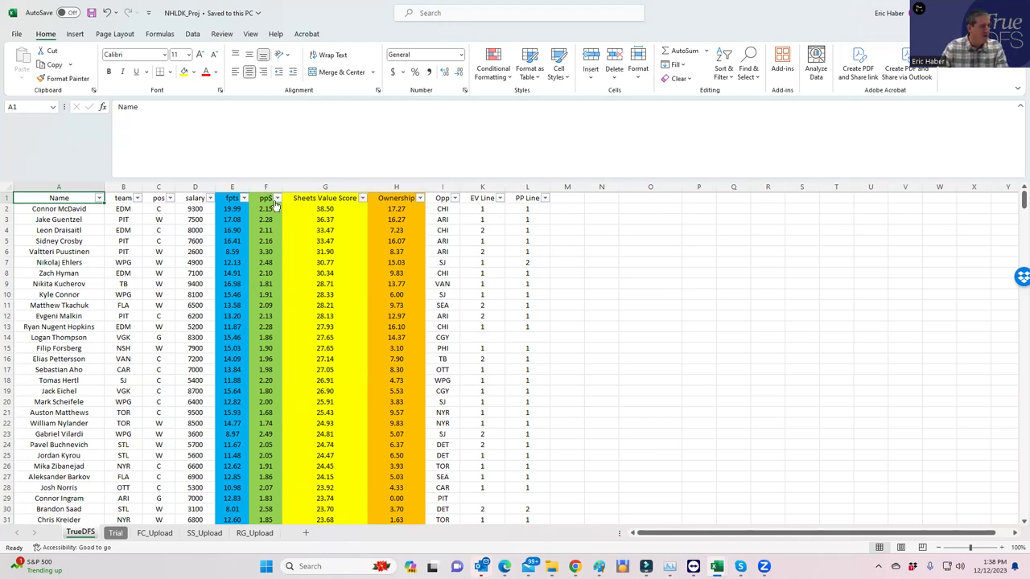
{"action": "left_click", "coordinate": [308, 209]}
{"action": "left_click", "coordinate": [322, 230]}
{"action": "left_click", "coordinate": [321, 251]}
{"action": "left_click", "coordinate": [312, 263]}
{"action": "left_click", "coordinate": [309, 273]}
{"action": "left_click", "coordinate": [320, 304]}
{"action": "left_click", "coordinate": [325, 325]}
{"action": "left_click", "coordinate": [325, 337]}
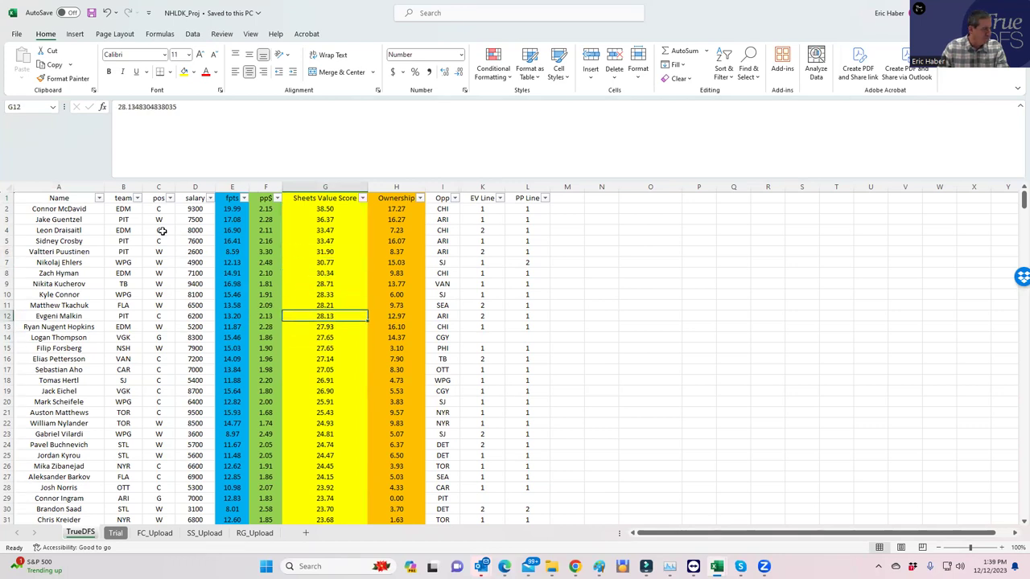
Highlight the teams of the top 13 players, plus the name, team, position and salary block through row 23.
{"action": "left_click_drag", "start_coordinate": [129, 212], "coordinate": [127, 338]}
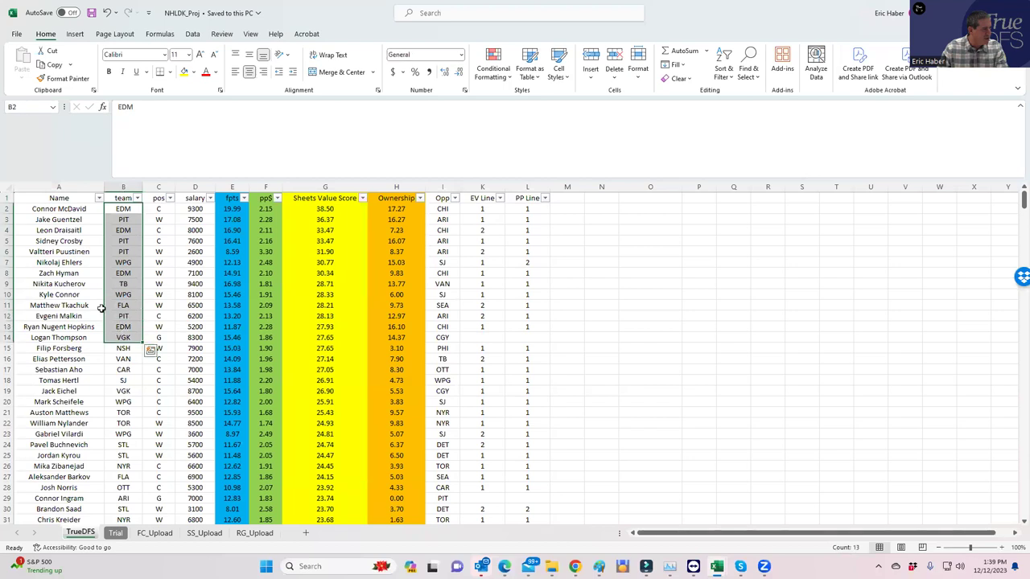
{"action": "left_click", "coordinate": [72, 210]}
{"action": "left_click_drag", "start_coordinate": [81, 241], "coordinate": [184, 434]}
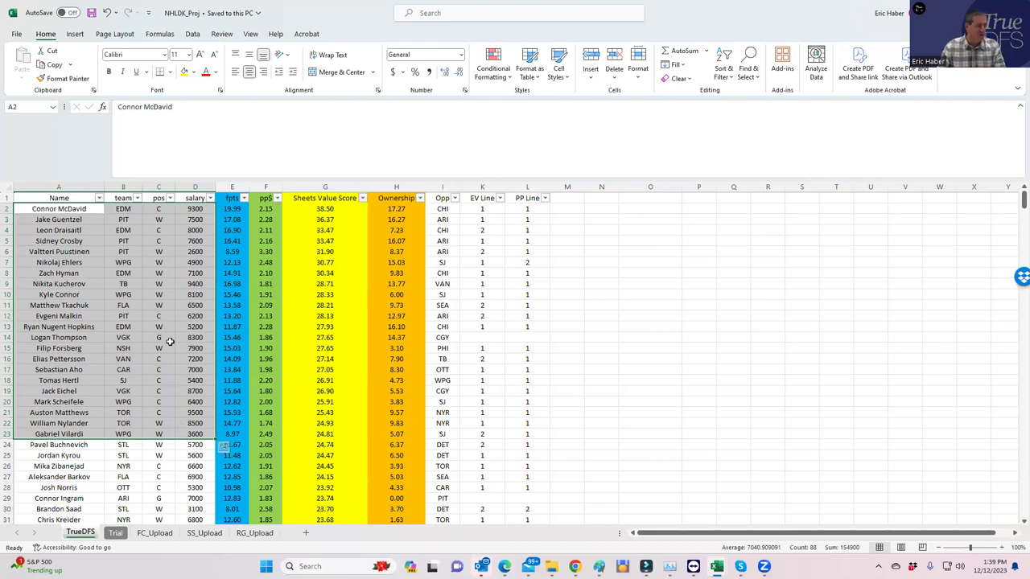
Examine the Pittsburgh and Edmonton players among the top-ranked rows of the team column.
{"action": "left_click", "coordinate": [122, 228]}
{"action": "mouse_move", "coordinate": [122, 225]}
{"action": "left_mouse_down"}
{"action": "mouse_move", "coordinate": [123, 205]}
{"action": "mouse_move", "coordinate": [122, 229]}
{"action": "left_mouse_up"}
{"action": "left_click", "coordinate": [122, 219]}
{"action": "left_click", "coordinate": [124, 250]}
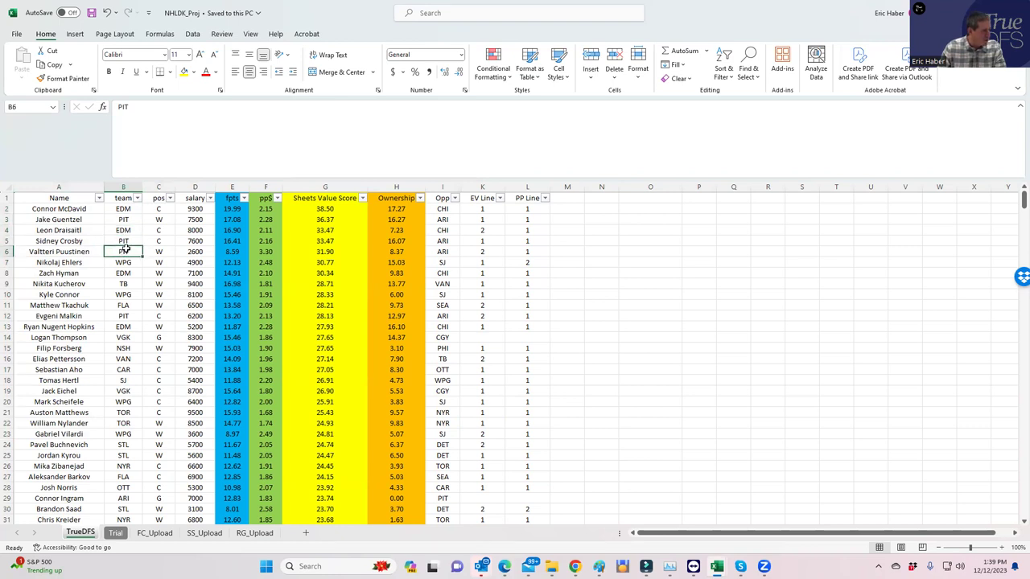
{"action": "left_click", "coordinate": [122, 219]}
{"action": "left_click", "coordinate": [122, 251]}
{"action": "left_click", "coordinate": [119, 211]}
{"action": "left_click", "coordinate": [117, 230]}
{"action": "left_click", "coordinate": [123, 269]}
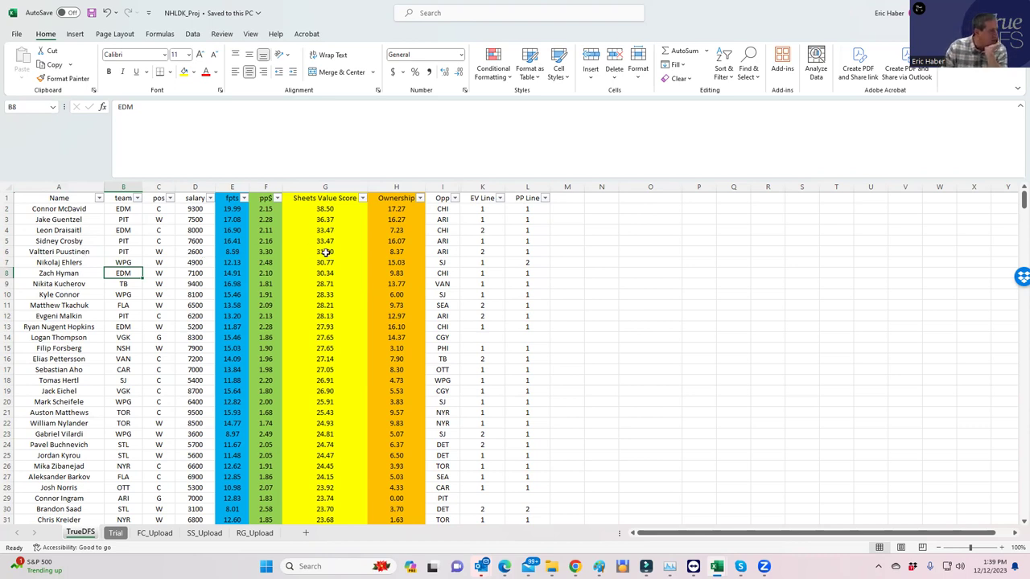
Check Valtteri Puustinen's salary and power-play line, and the salaries of Winnipeg's Ehlers, Connor, Scheifele and Vilardi.
{"action": "left_click", "coordinate": [194, 251]}
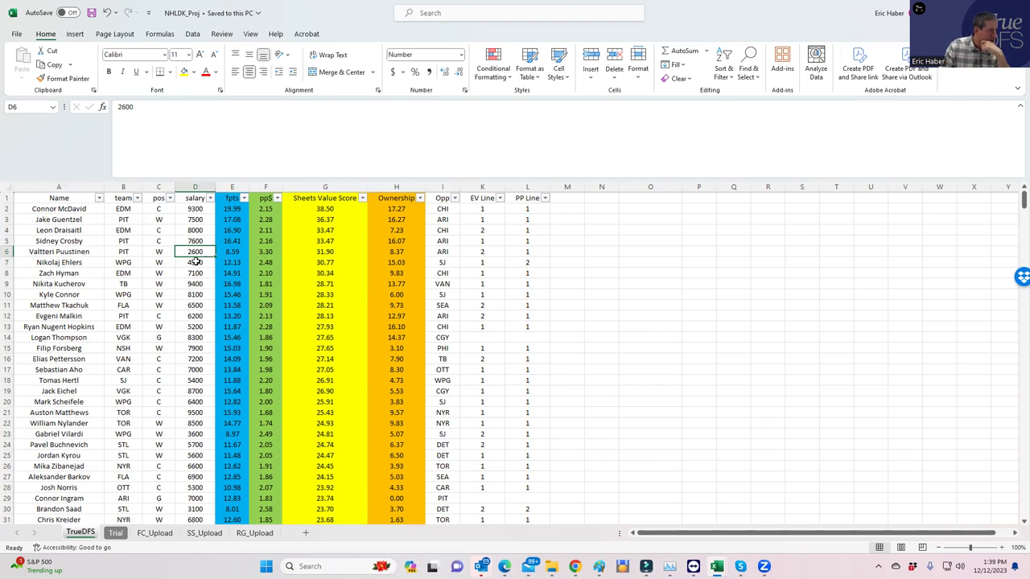
{"action": "left_click", "coordinate": [522, 252]}
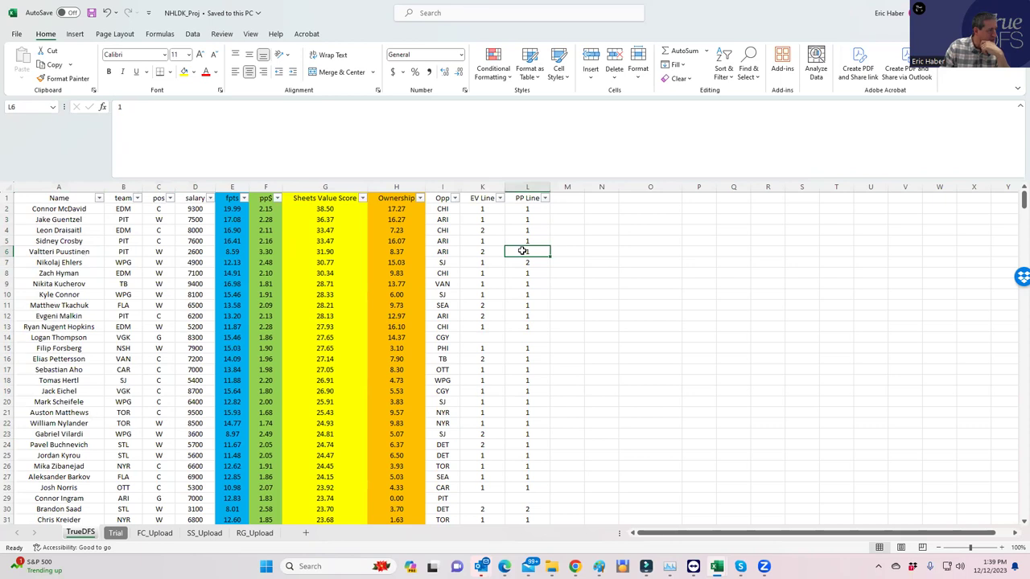
{"action": "left_click", "coordinate": [199, 265]}
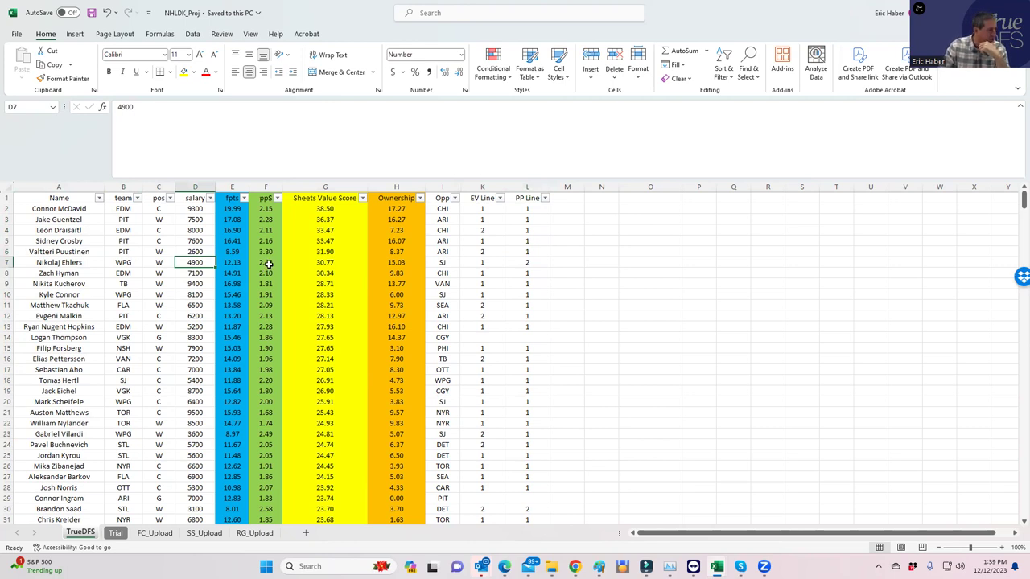
{"action": "left_click", "coordinate": [191, 294]}
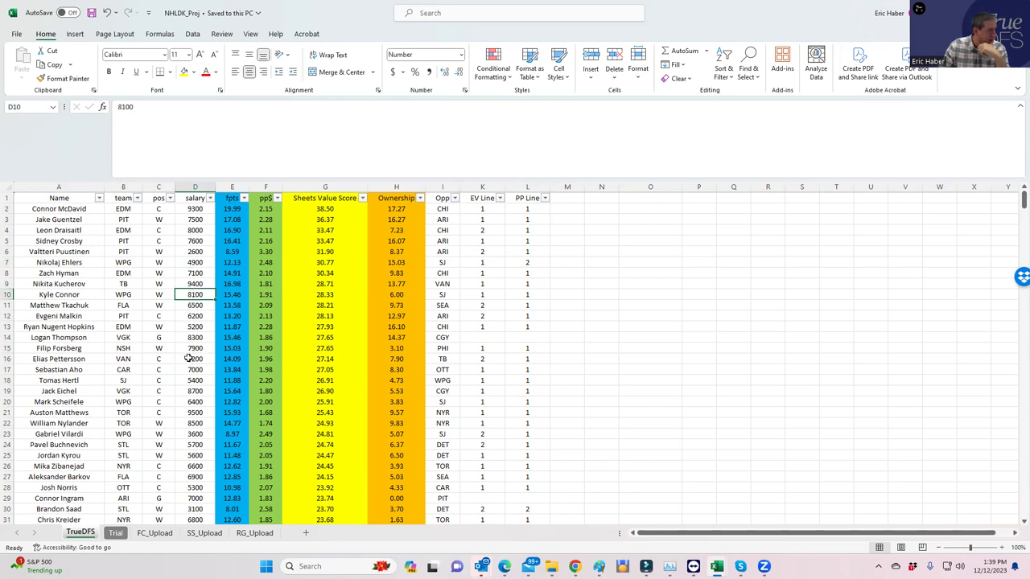
{"action": "left_click", "coordinate": [195, 402]}
{"action": "left_click", "coordinate": [188, 432]}
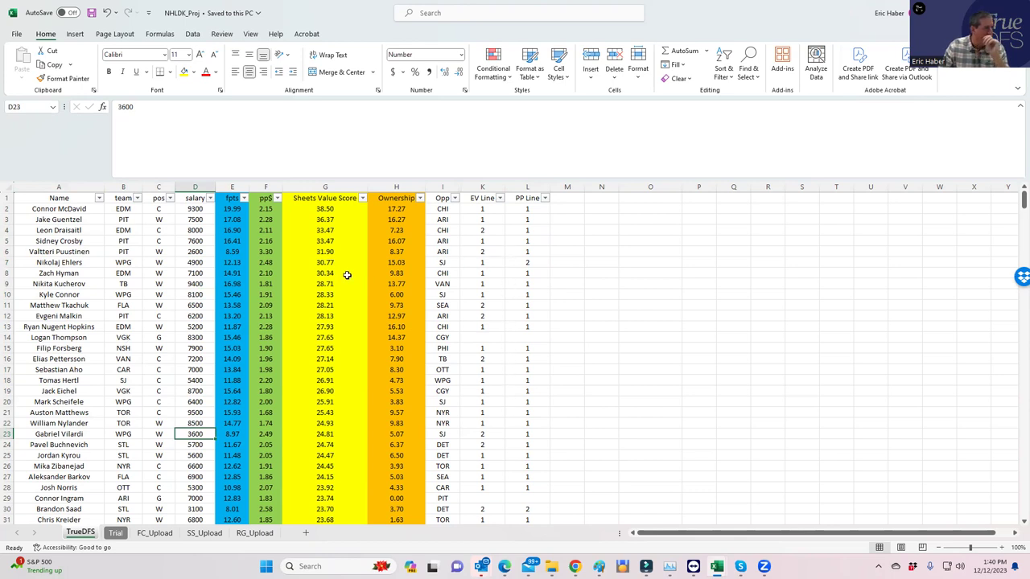
Check Nikolaj Ehlers' even-strength and power-play lines, and the ownership projections of Valtteri Puustinen and Kyle Connor.
{"action": "left_click", "coordinate": [481, 264]}
{"action": "left_click", "coordinate": [521, 260]}
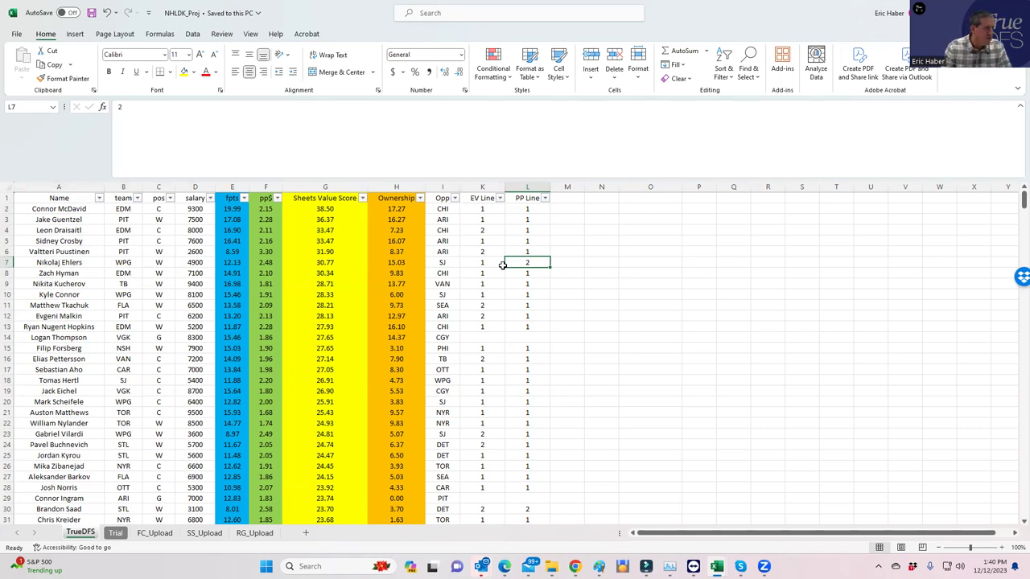
{"action": "left_click", "coordinate": [397, 250]}
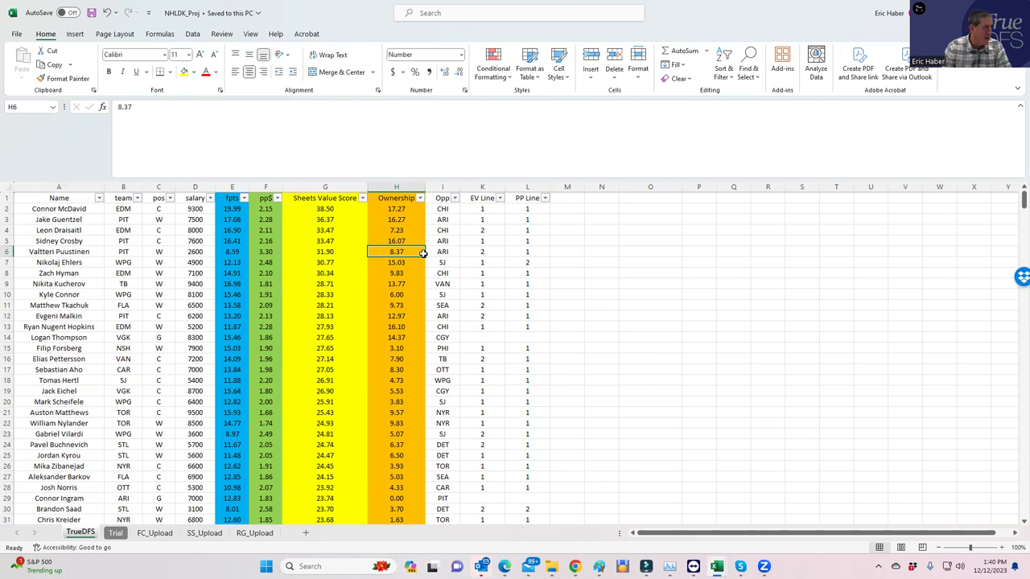
{"action": "left_click", "coordinate": [395, 296]}
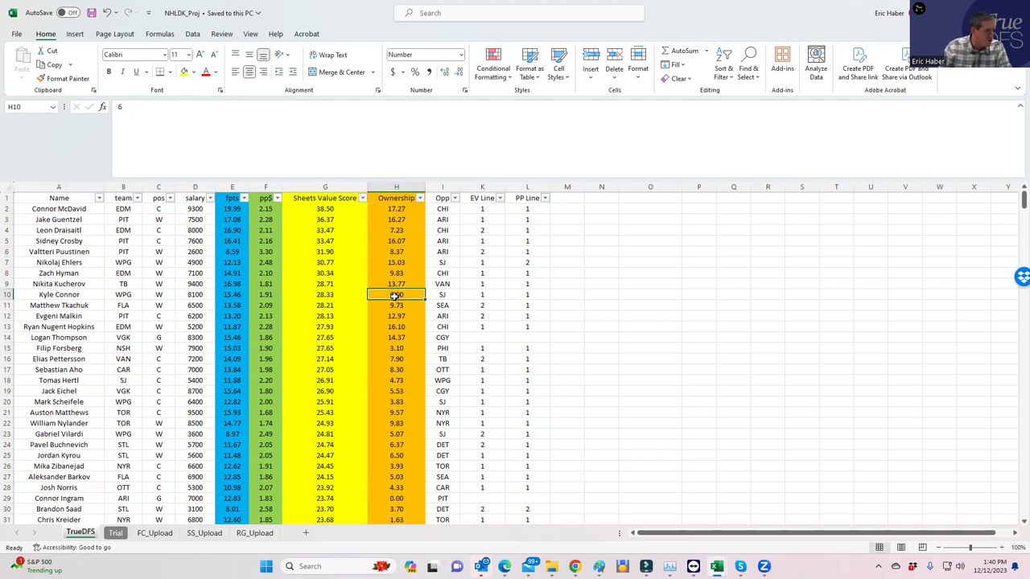
Go through the Winnipeg stack of Ehlers, Connor, Scheifele and Vilardi in the team column, including Ehlers' salary.
{"action": "left_click", "coordinate": [125, 294]}
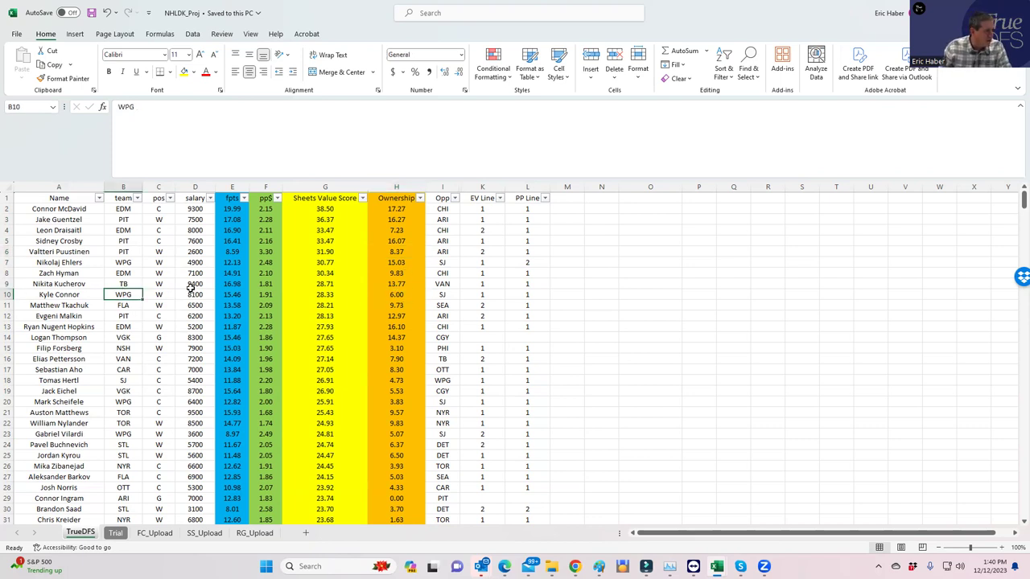
{"action": "left_click", "coordinate": [194, 263]}
{"action": "left_click", "coordinate": [122, 263]}
{"action": "left_click", "coordinate": [117, 295]}
{"action": "left_click", "coordinate": [128, 399]}
{"action": "left_click", "coordinate": [123, 434]}
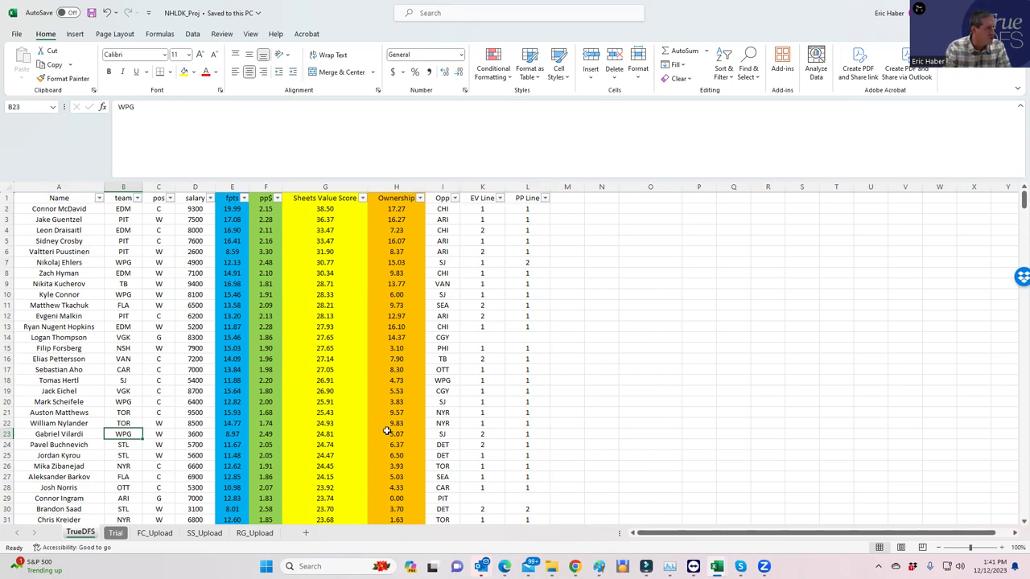
Compare the salaries of goalies Logan Thompson and Connor Ingram, and check Ingram's opponent.
{"action": "left_click", "coordinate": [201, 338]}
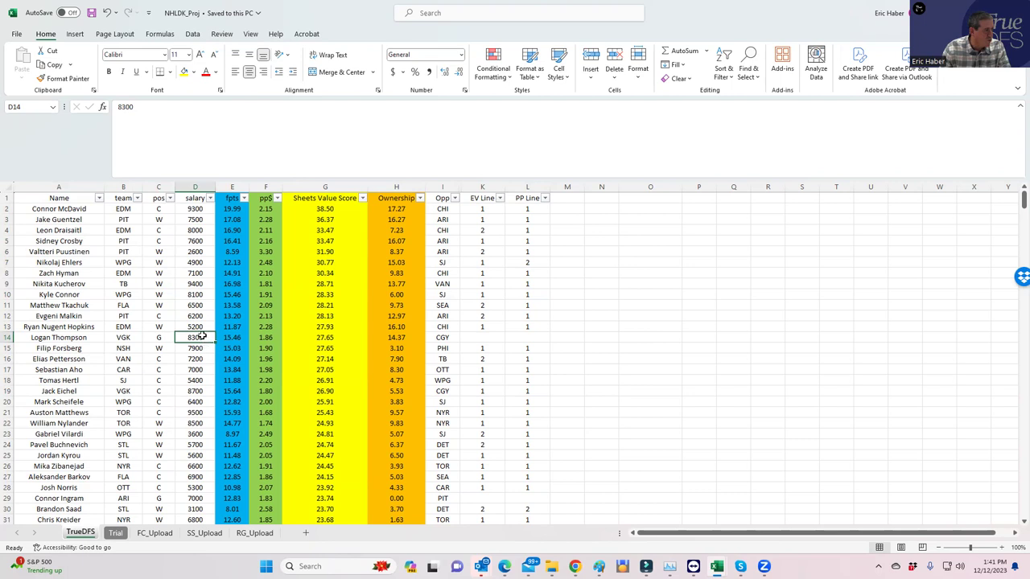
{"action": "scroll", "coordinate": [196, 384], "scroll_direction": "down", "scroll_amount": 3}
{"action": "left_click", "coordinate": [201, 401]}
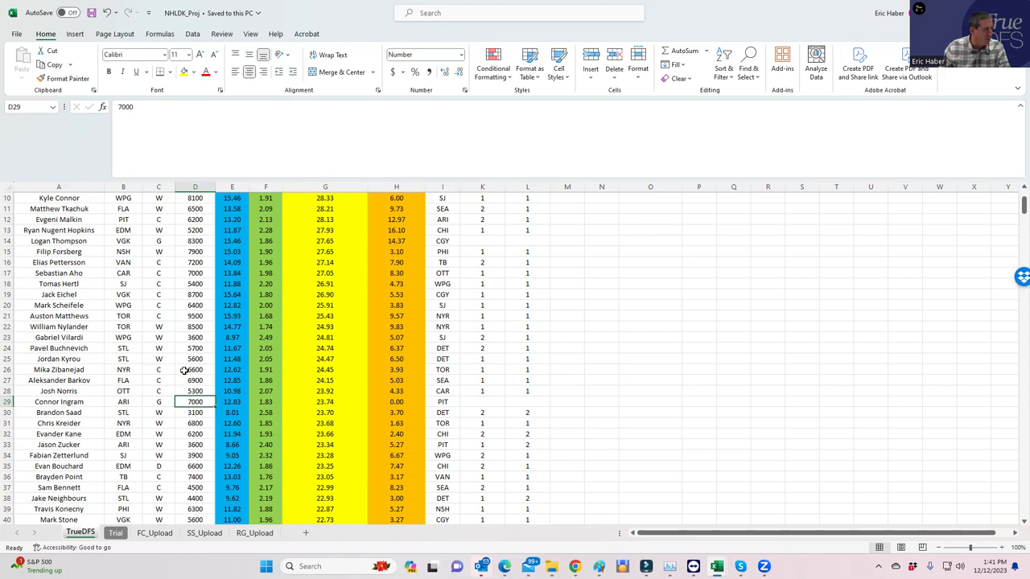
{"action": "left_click", "coordinate": [445, 402]}
{"action": "left_click", "coordinate": [190, 405]}
{"action": "left_click", "coordinate": [445, 399]}
{"action": "left_click", "coordinate": [197, 401]}
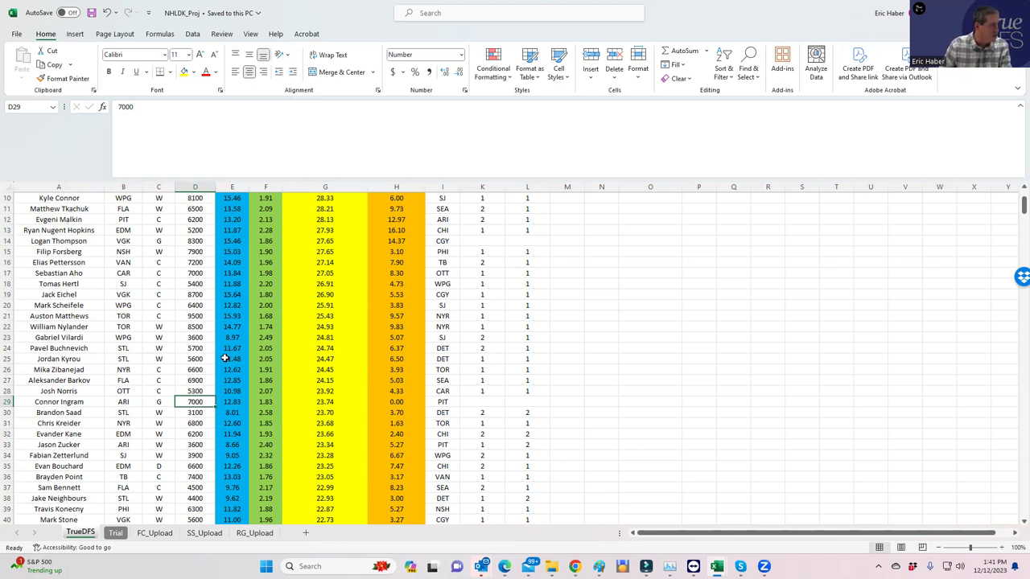
Review goalie Connor Ingram's row for his salary, projected ownership and team.
{"action": "left_click", "coordinate": [63, 402]}
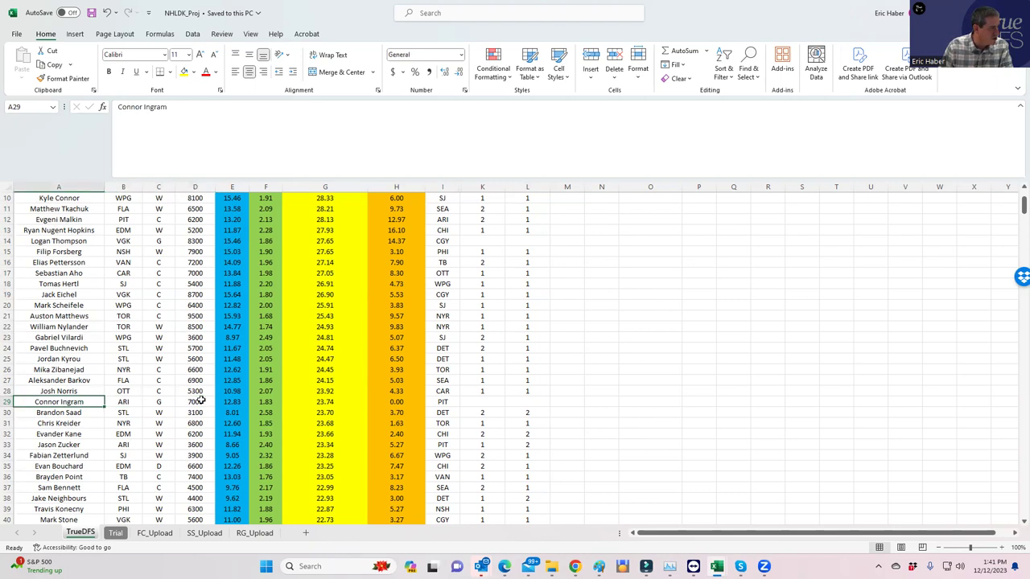
{"action": "left_click", "coordinate": [200, 400]}
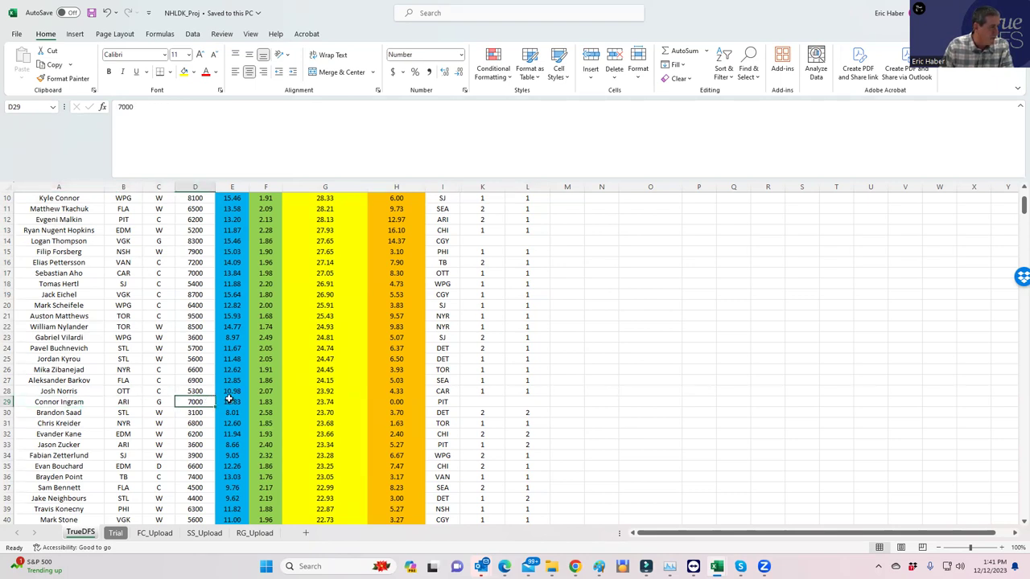
{"action": "left_click", "coordinate": [381, 399]}
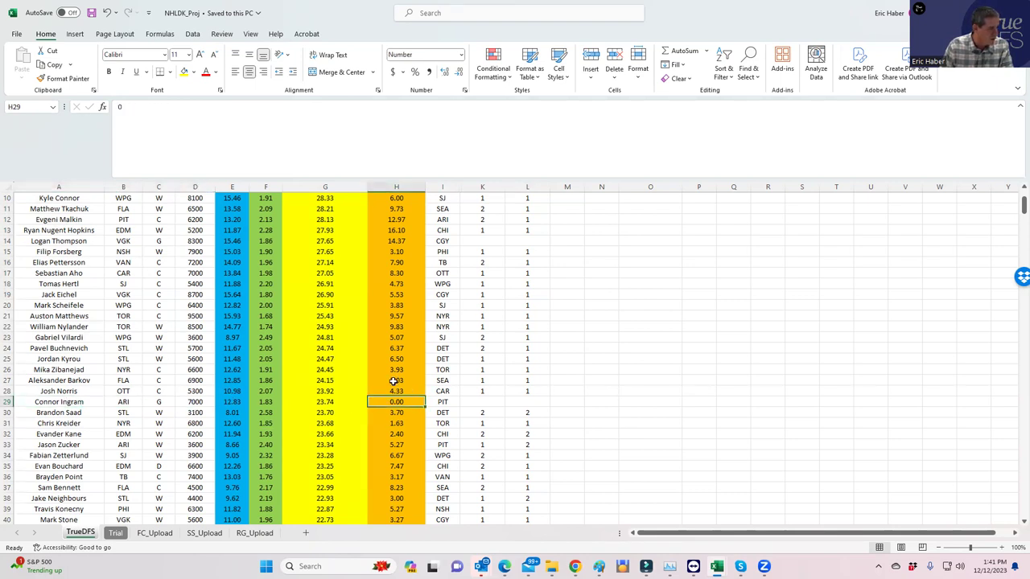
{"action": "left_click", "coordinate": [190, 402]}
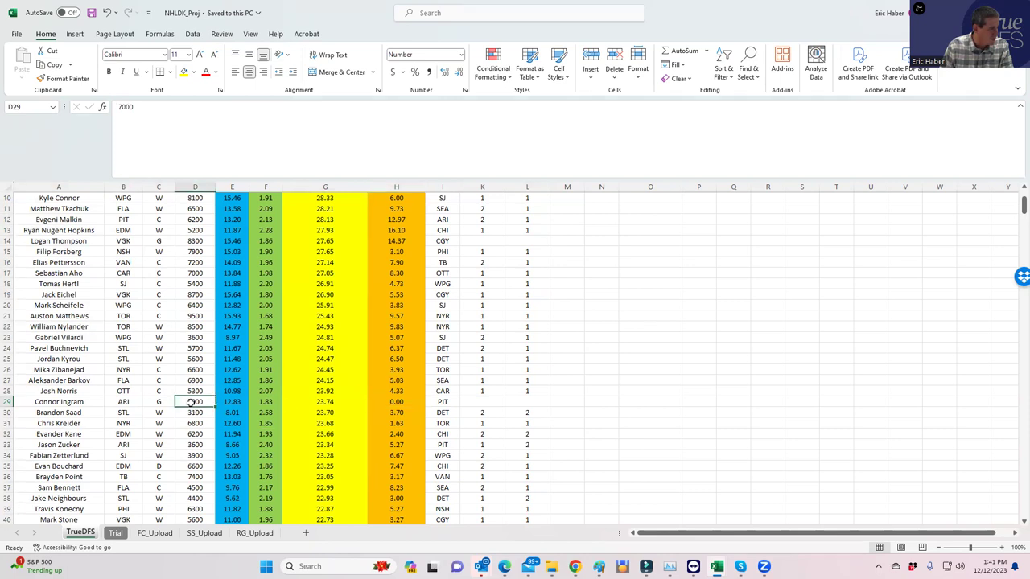
{"action": "left_click", "coordinate": [121, 402]}
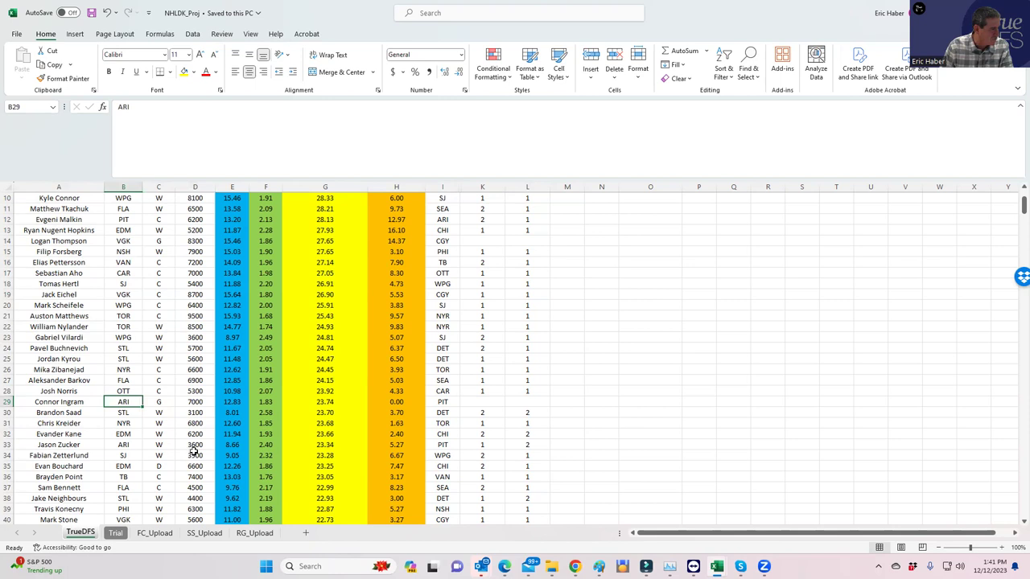
Look further down the list for other goalies and check Juuse Saros's salary.
{"action": "scroll", "coordinate": [194, 452], "scroll_direction": "down", "scroll_amount": 2}
{"action": "scroll", "coordinate": [194, 452], "scroll_direction": "down", "scroll_amount": 1}
{"action": "left_click", "coordinate": [196, 455]}
{"action": "scroll", "coordinate": [199, 468], "scroll_direction": "down", "scroll_amount": 2}
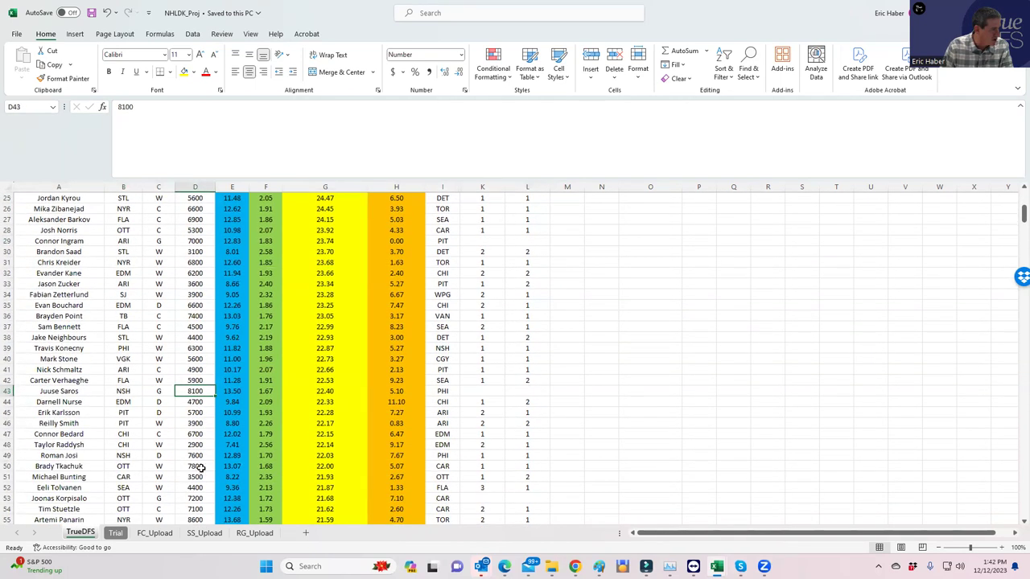
Check goalie Joonas Korpisalo's salary further down the projections and compare it with Connor Ingram's.
{"action": "scroll", "coordinate": [201, 468], "scroll_direction": "down", "scroll_amount": 2}
{"action": "left_click", "coordinate": [195, 435]}
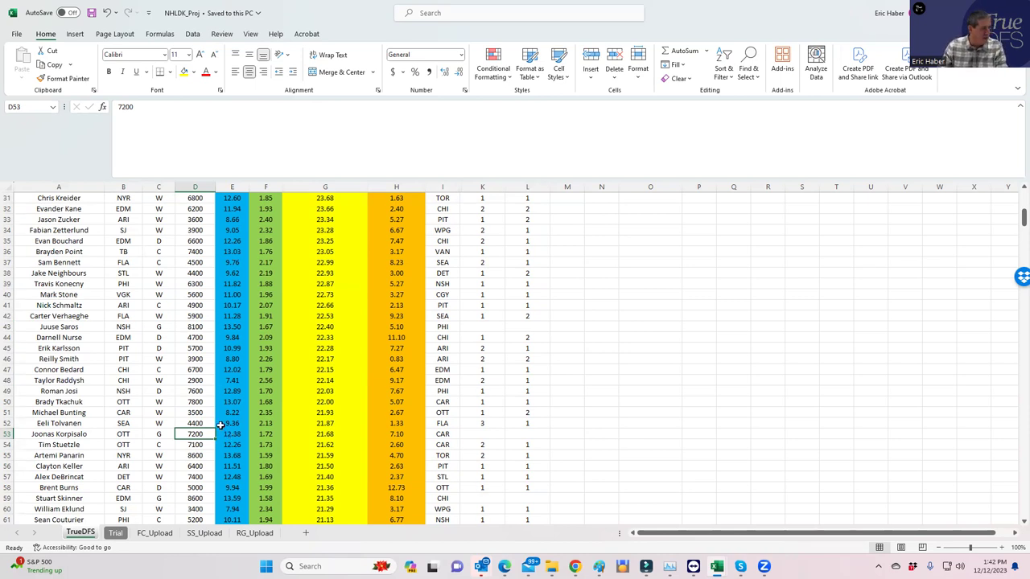
{"action": "scroll", "coordinate": [218, 406], "scroll_direction": "up", "scroll_amount": 3}
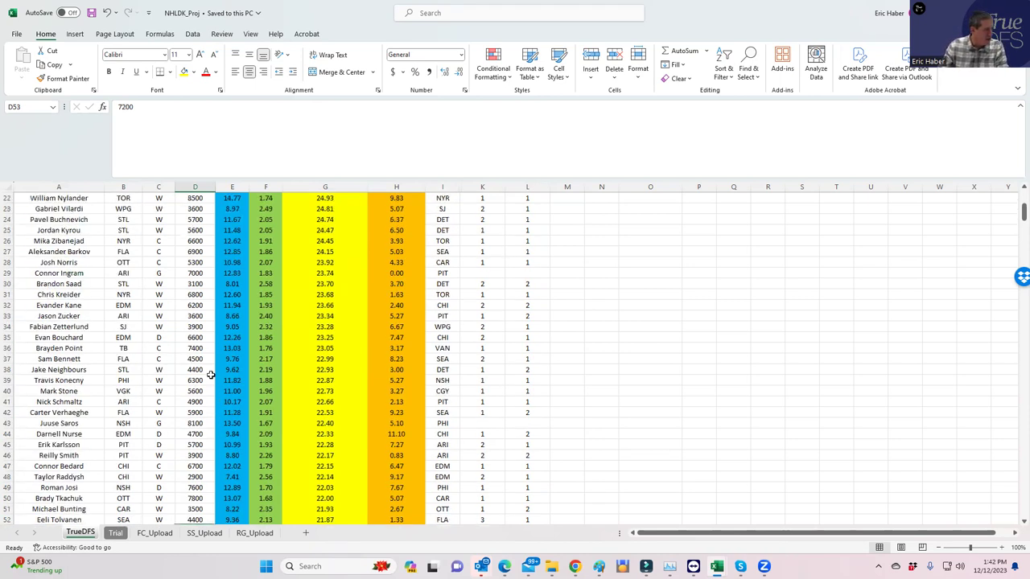
{"action": "left_click", "coordinate": [194, 274]}
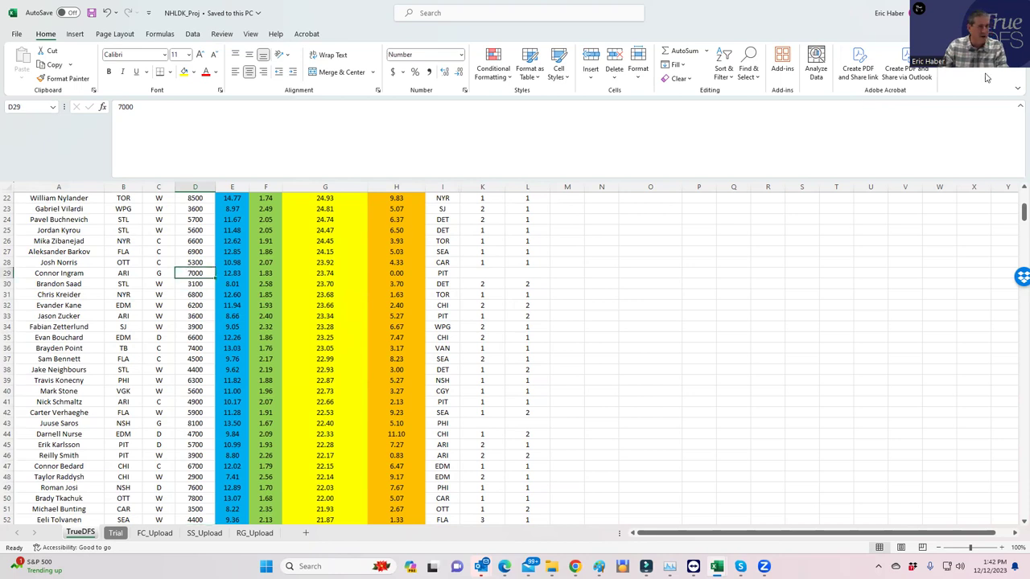
Switch from the workbook to Chrome and open the DraftKings My Lineups page, draftkings.com/lineup, in a new tab.
{"action": "key", "text": "super+Down"}
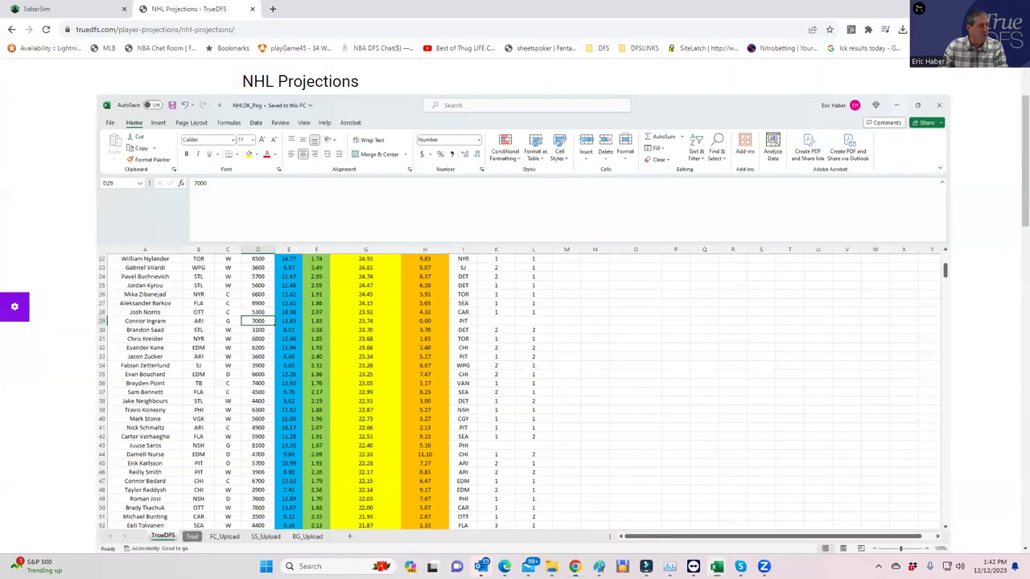
{"action": "left_click", "coordinate": [186, 29]}
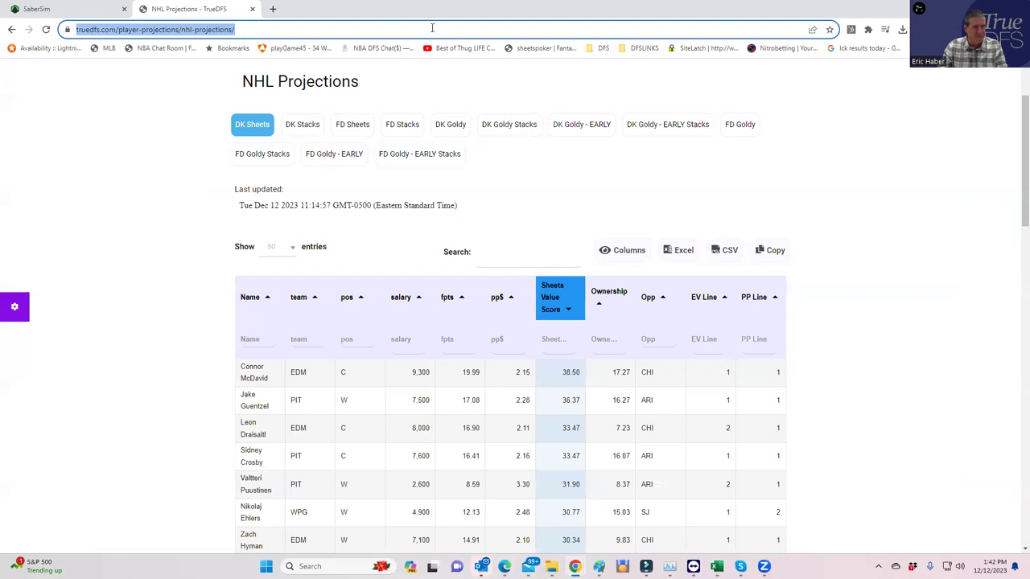
{"action": "key", "text": "alt+f"}
{"action": "key", "text": "Down"}
{"action": "key", "text": "Return"}
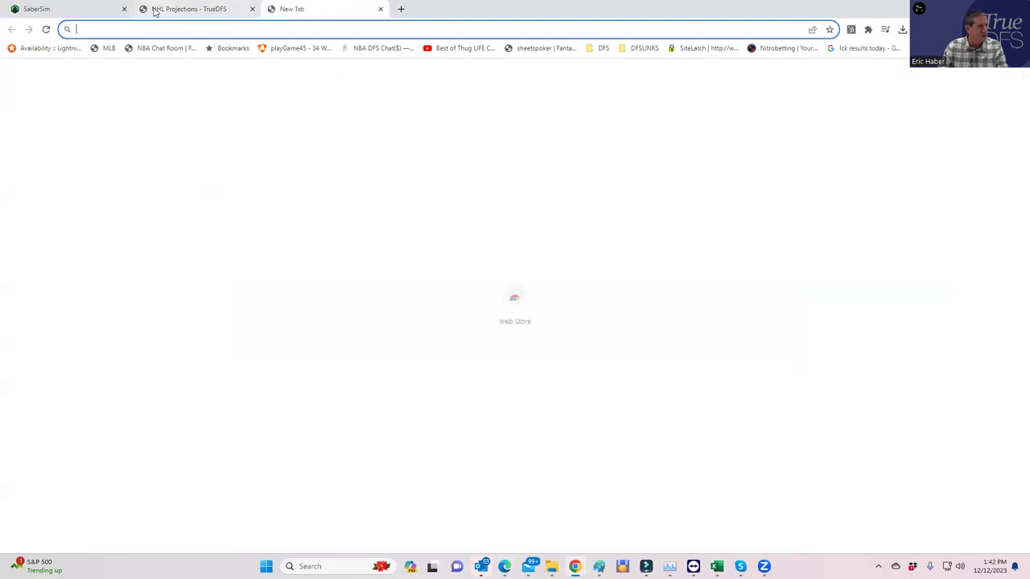
{"action": "type", "text": "draftkings.com/l"}
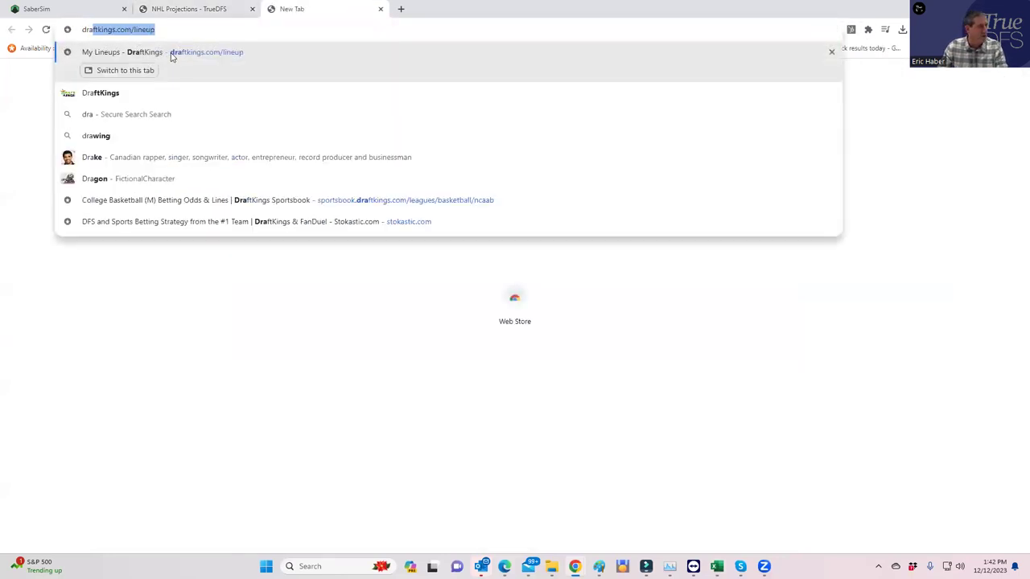
{"action": "key", "text": "Return"}
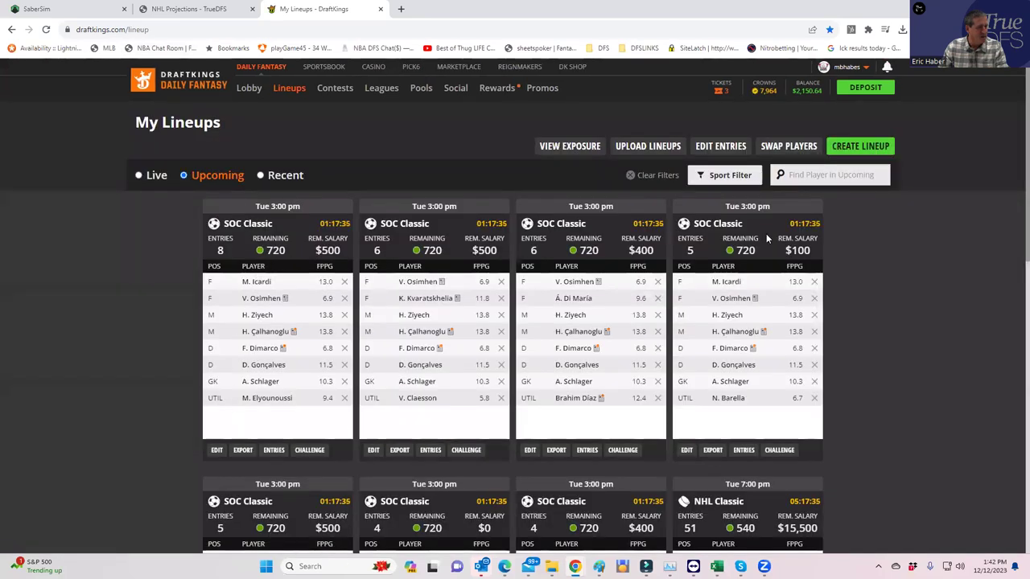
Filter the upcoming lineups to NHL only and clear all players from the NHL Classic lineup.
{"action": "left_click", "coordinate": [730, 177]}
{"action": "left_click", "coordinate": [708, 200]}
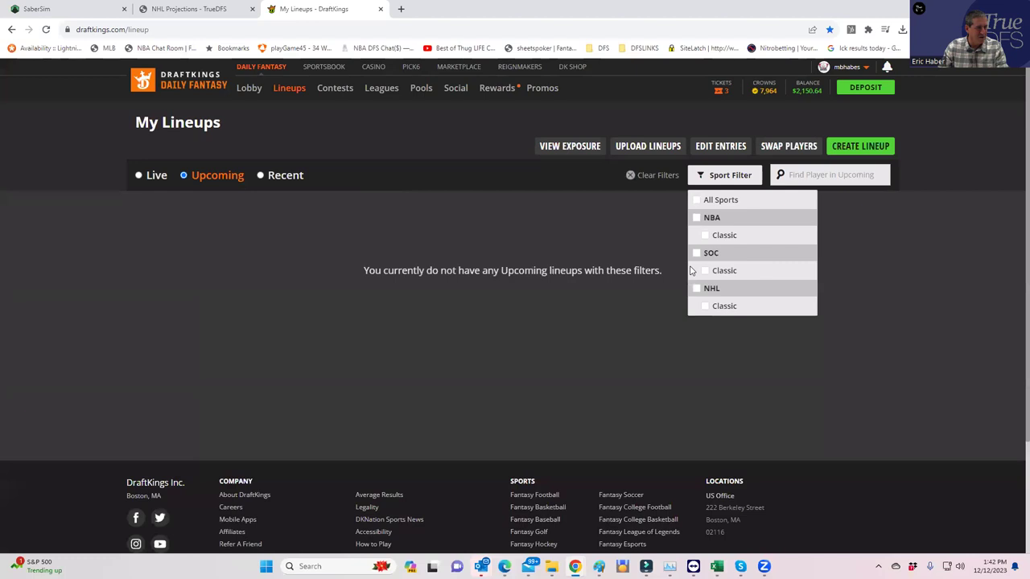
{"action": "left_click", "coordinate": [696, 290]}
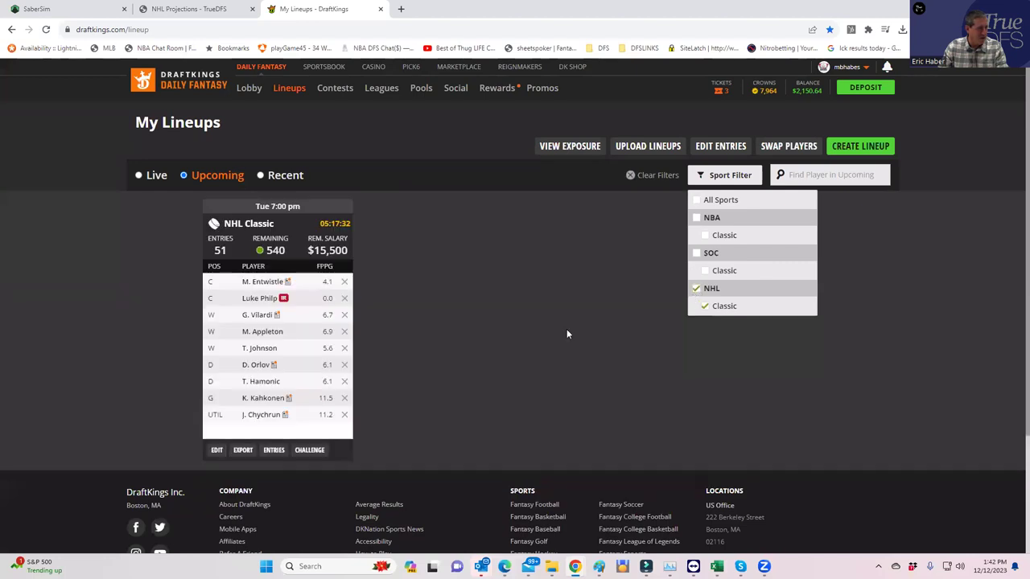
{"action": "left_click", "coordinate": [216, 450]}
{"action": "left_click", "coordinate": [563, 494]}
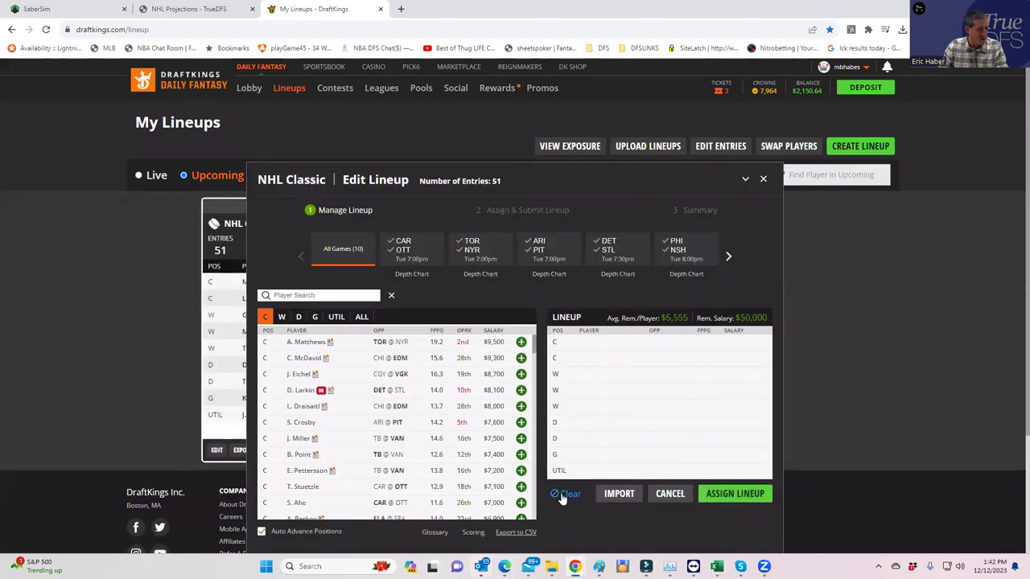
Add Ottawa goalie J. Korpisalo to the lineup and limit the player pool to Pittsburgh.
{"action": "left_click", "coordinate": [315, 318]}
{"action": "left_click", "coordinate": [299, 285]}
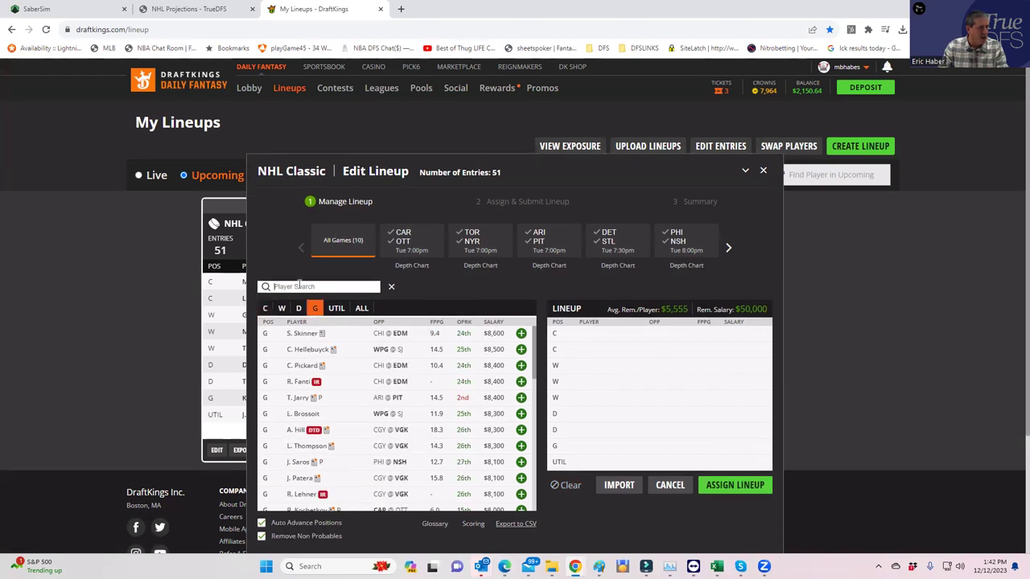
{"action": "left_click", "coordinate": [412, 246]}
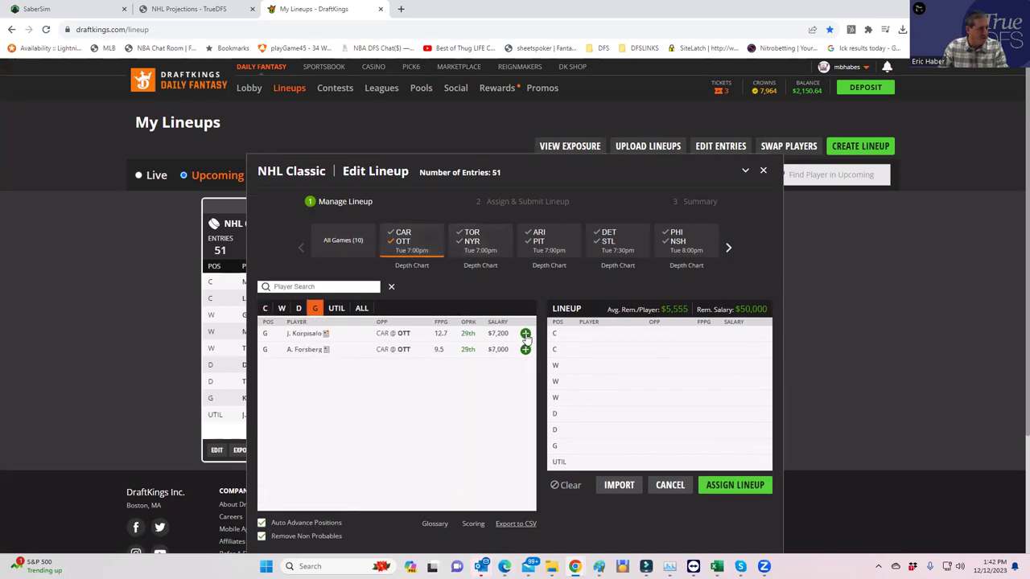
{"action": "left_click", "coordinate": [525, 333]}
{"action": "left_click", "coordinate": [406, 245]}
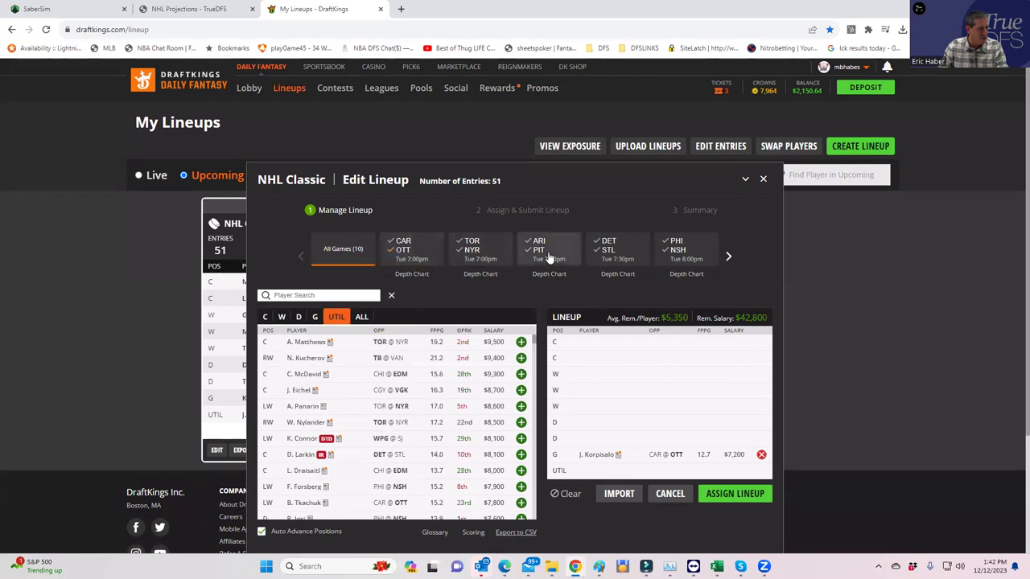
{"action": "left_click", "coordinate": [550, 255]}
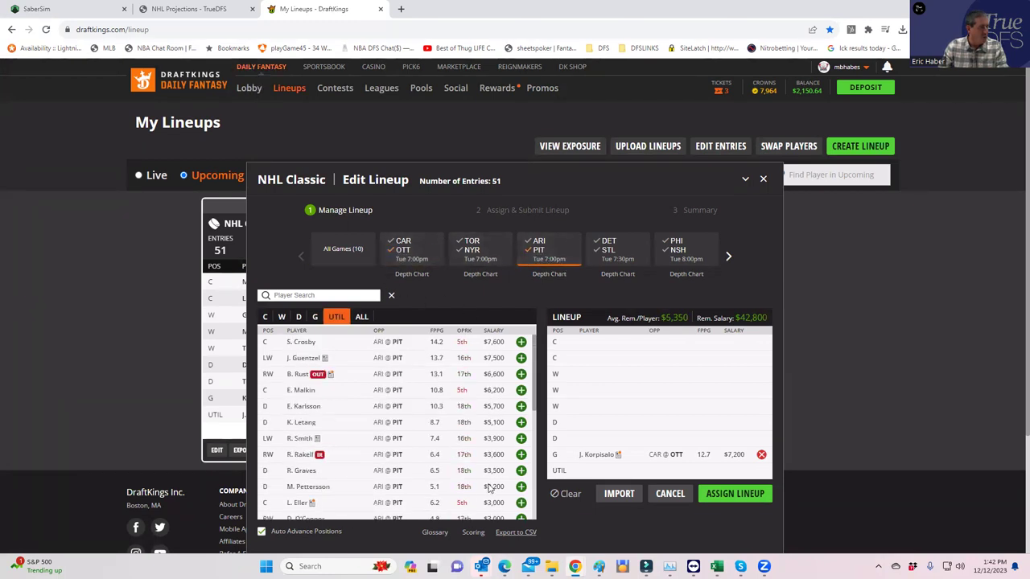
Switch to the NHLDK_Proj workbook in Excel and check the positions of Pittsburgh's Guentzel, Crosby, Puustinen and Malkin.
{"action": "mouse_move", "coordinate": [714, 561]}
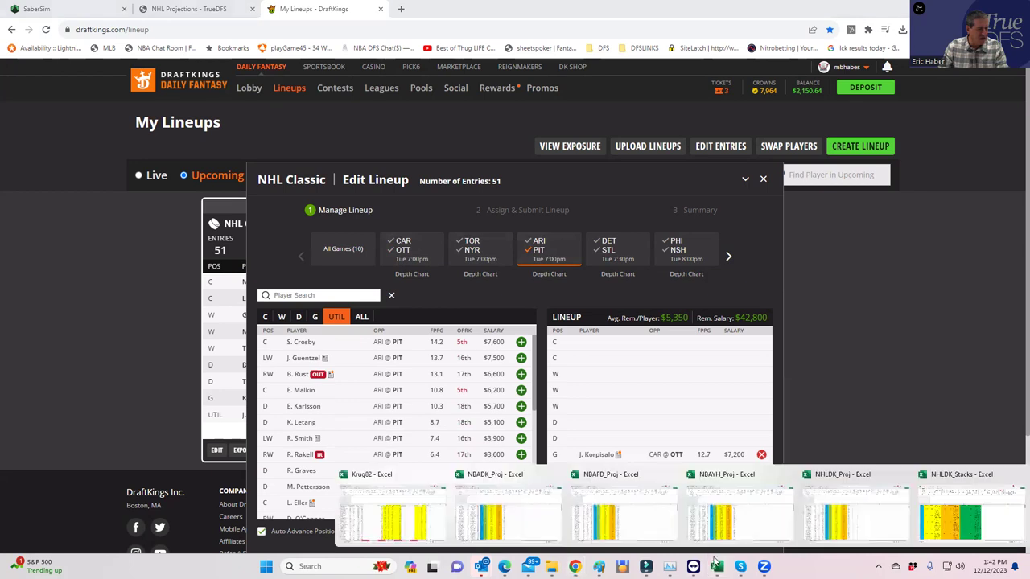
{"action": "left_click", "coordinate": [833, 523]}
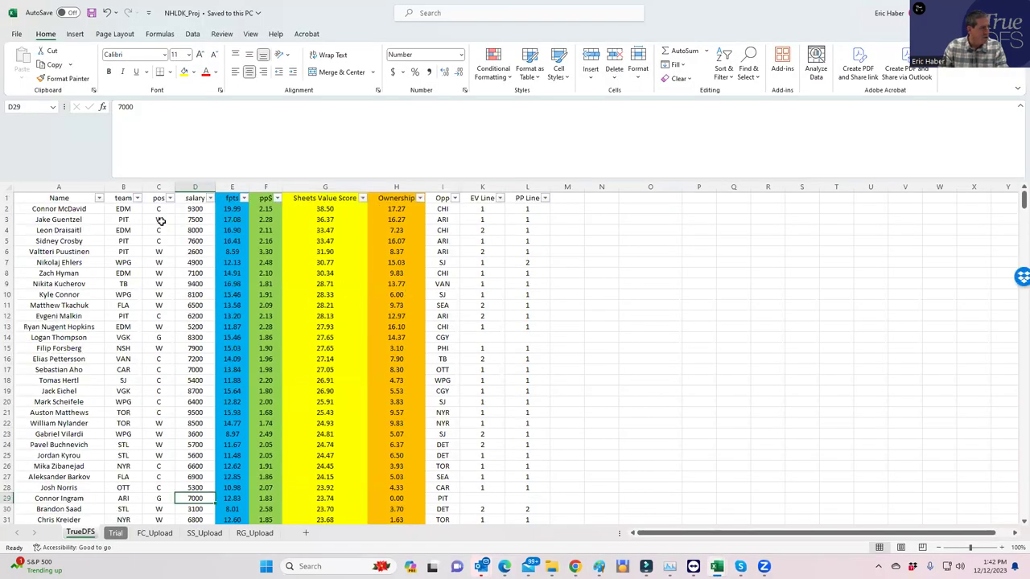
{"action": "left_click", "coordinate": [161, 220]}
{"action": "left_click", "coordinate": [167, 241]}
{"action": "left_click", "coordinate": [165, 252]}
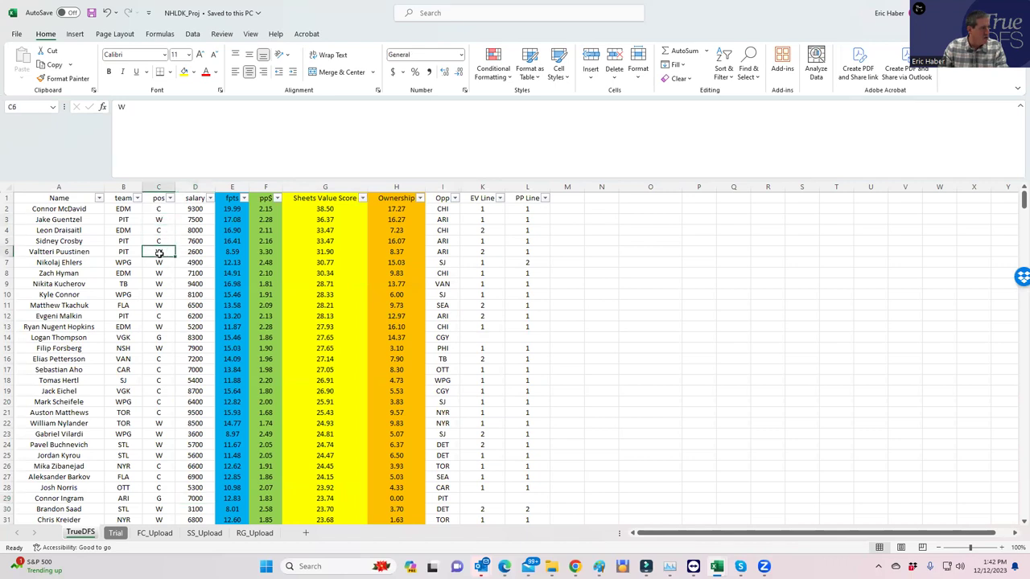
{"action": "left_click", "coordinate": [157, 316]}
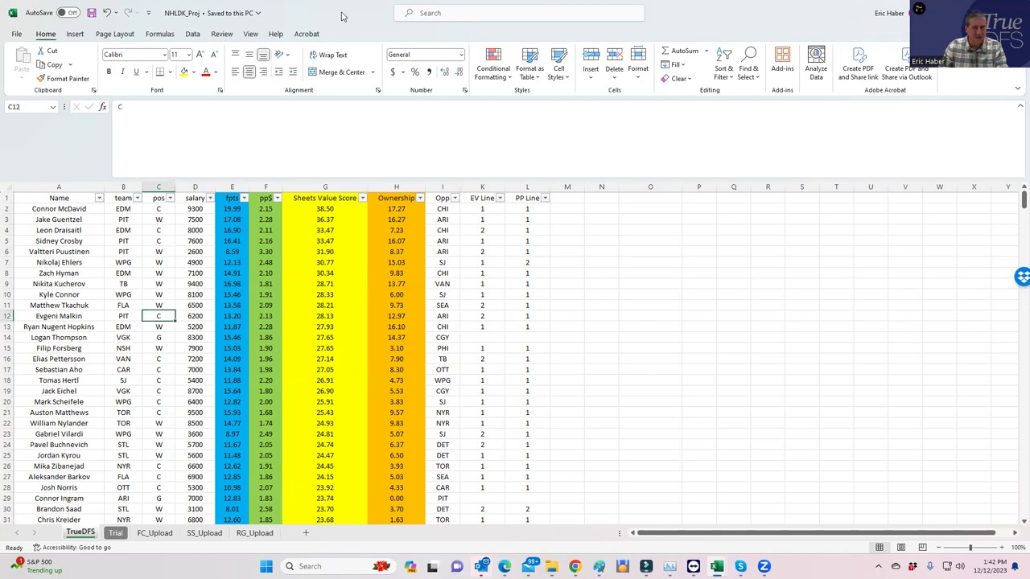
Back in the DraftKings lineup, add Pittsburgh's Crosby at UTIL, Malkin at C, and Guentzel and Puustinen at W.
{"action": "key", "text": "alt+Tab"}
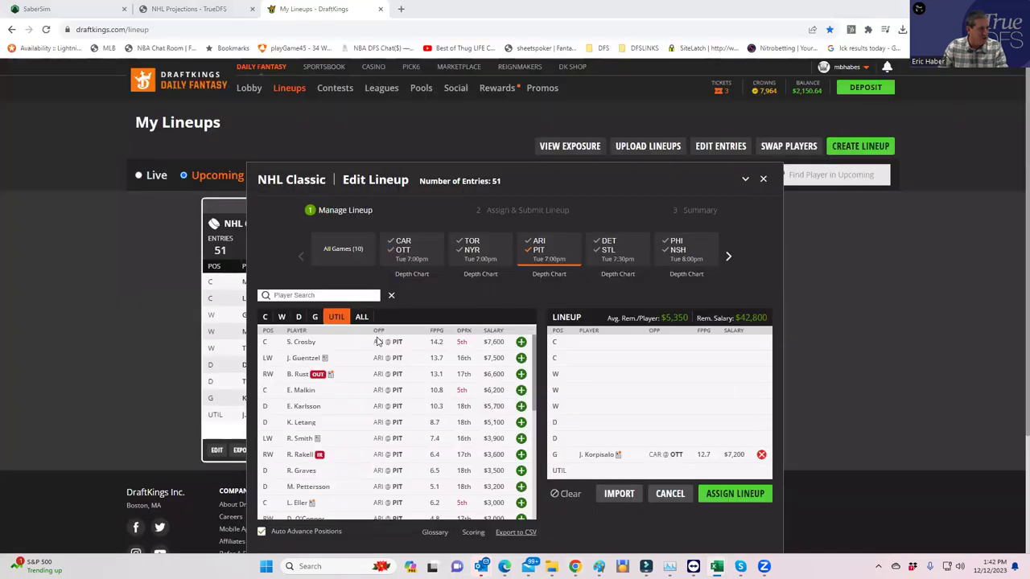
{"action": "left_click", "coordinate": [521, 342]}
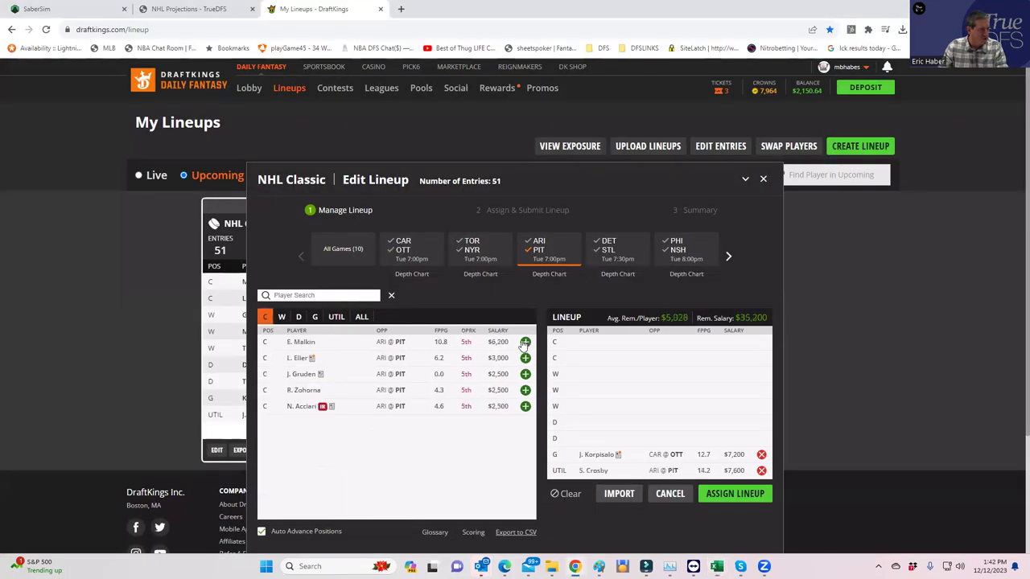
{"action": "left_click", "coordinate": [523, 342]}
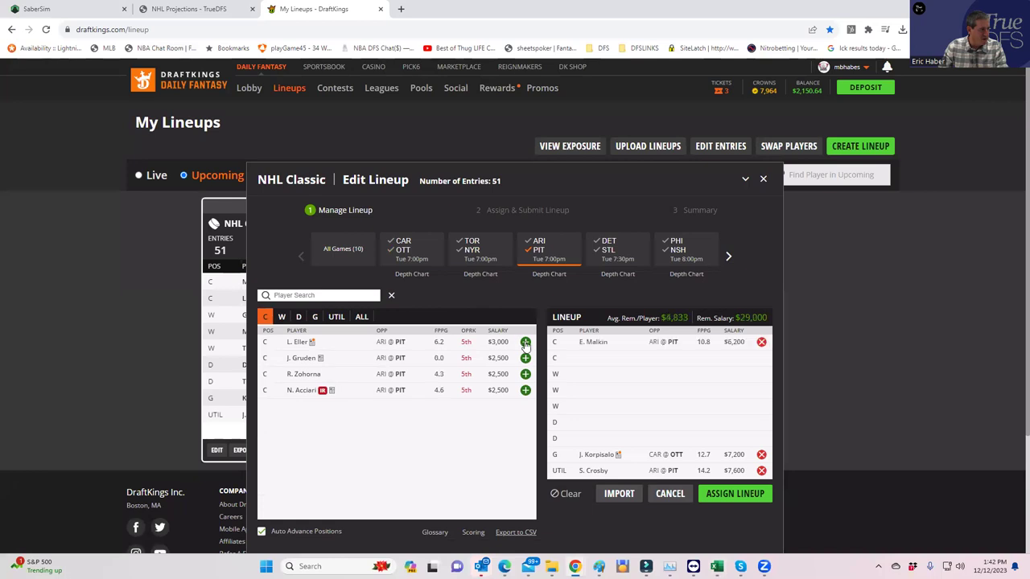
{"action": "left_click", "coordinate": [282, 316]}
{"action": "left_click", "coordinate": [521, 342]}
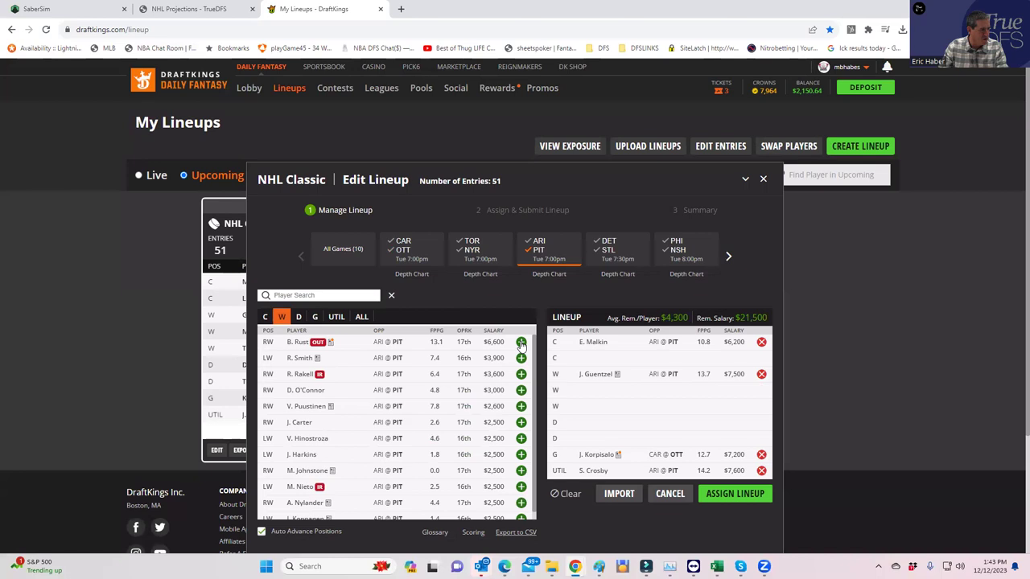
{"action": "left_click", "coordinate": [521, 407]}
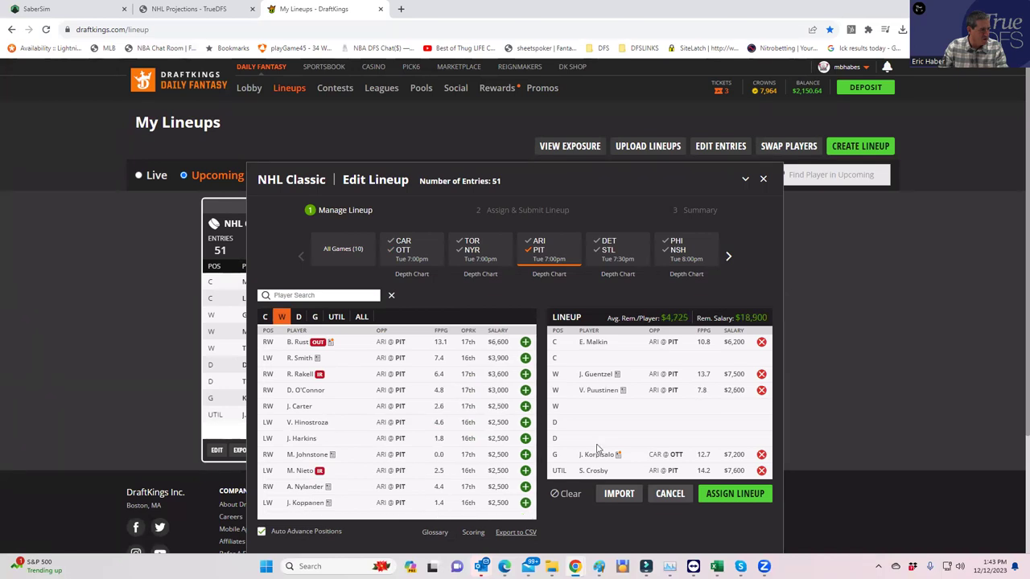
Move S. Crosby from the UTIL spot to the second C spot.
{"action": "left_click", "coordinate": [760, 471]}
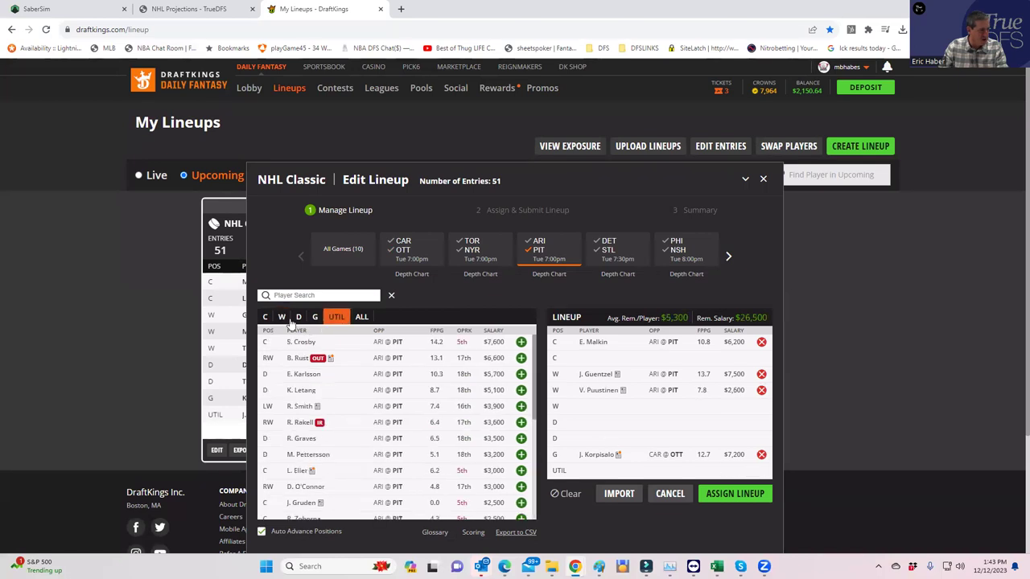
{"action": "left_click", "coordinate": [265, 316]}
{"action": "left_click", "coordinate": [525, 342]}
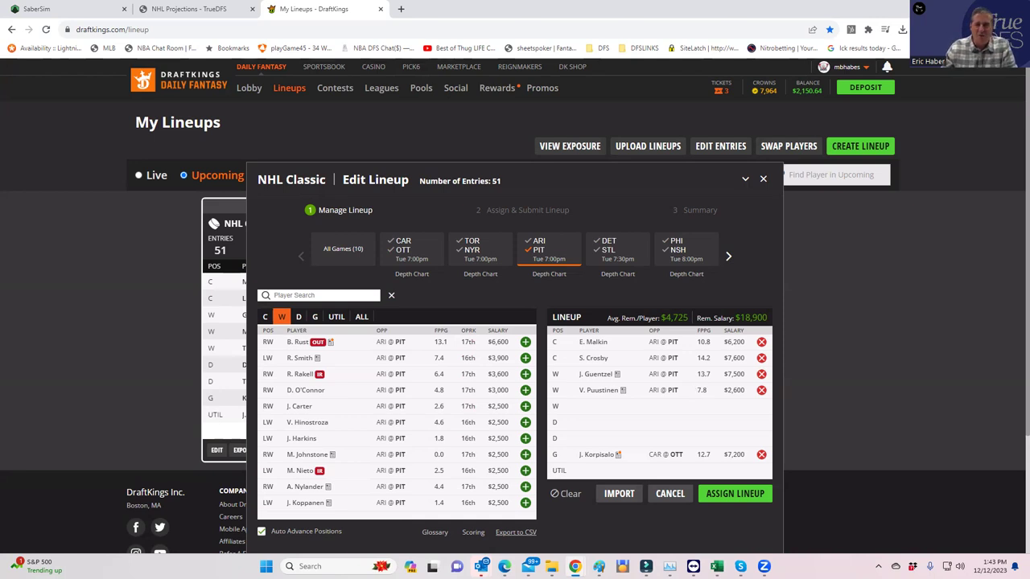
Return to the NHLDK_Proj workbook and look down the team column for further Pittsburgh players, including Reilly Smith.
{"action": "key", "text": "alt+Tab"}
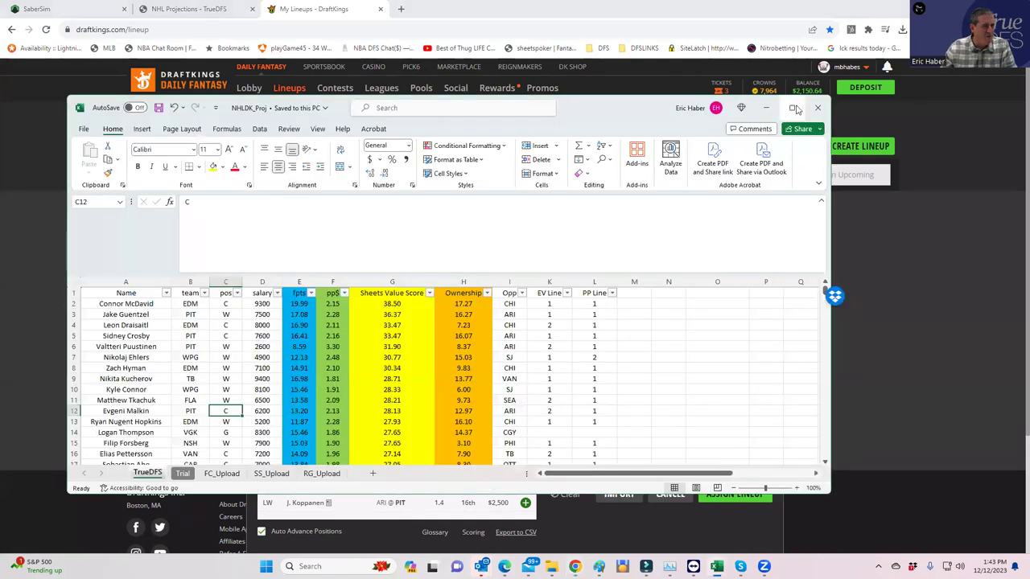
{"action": "key", "text": "super+Up"}
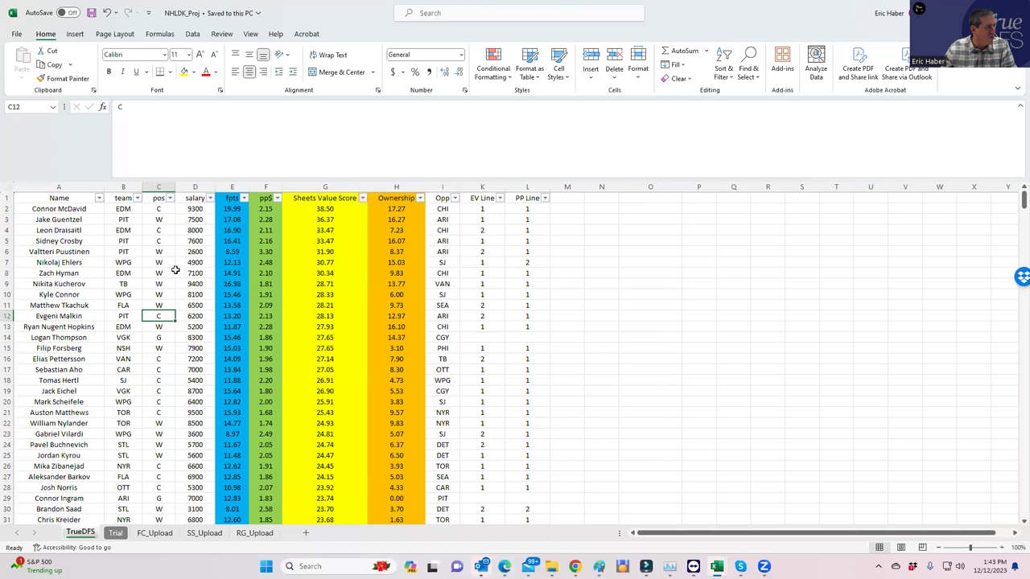
{"action": "left_click", "coordinate": [126, 252]}
{"action": "left_click", "coordinate": [125, 315]}
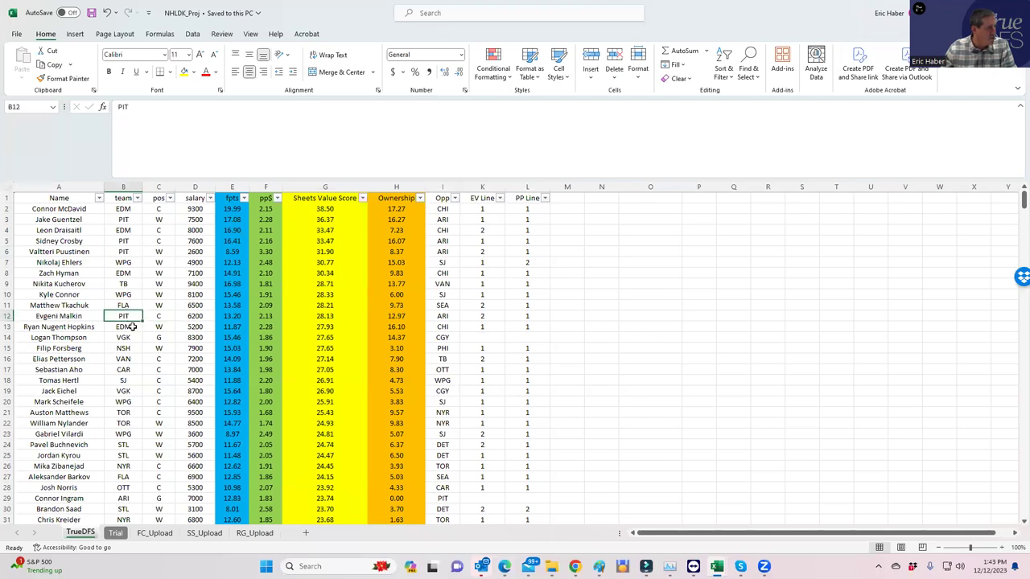
{"action": "scroll", "coordinate": [153, 432], "scroll_direction": "down", "scroll_amount": 4}
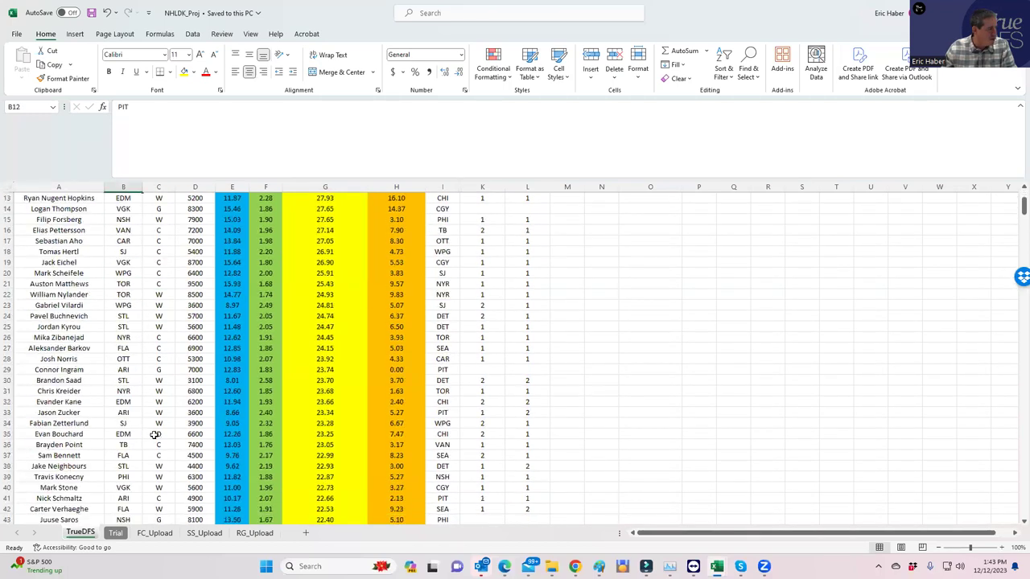
{"action": "scroll", "coordinate": [154, 434], "scroll_direction": "down", "scroll_amount": 2}
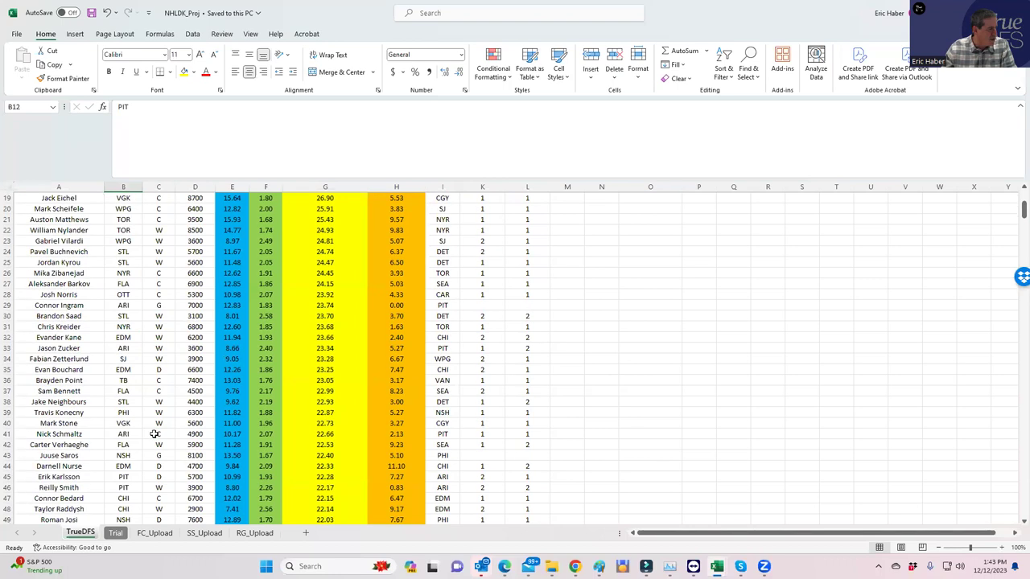
{"action": "left_click", "coordinate": [125, 487]}
{"action": "scroll", "coordinate": [294, 467], "scroll_direction": "down", "scroll_amount": 3}
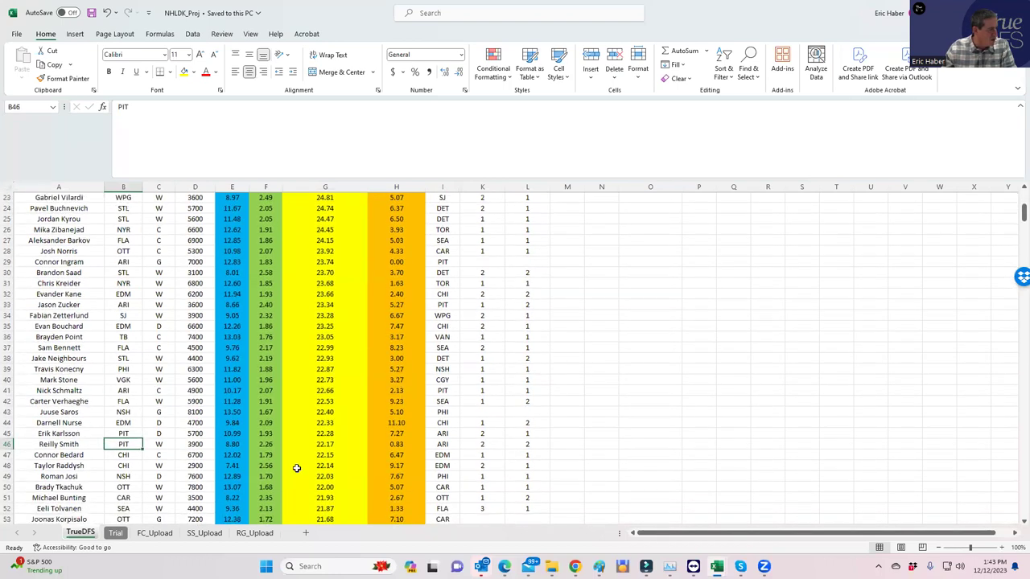
Go back to the top-ranked players and check Evgeni Malkin's team and Leon Draisaitl's salary.
{"action": "scroll", "coordinate": [295, 467], "scroll_direction": "up", "scroll_amount": 9}
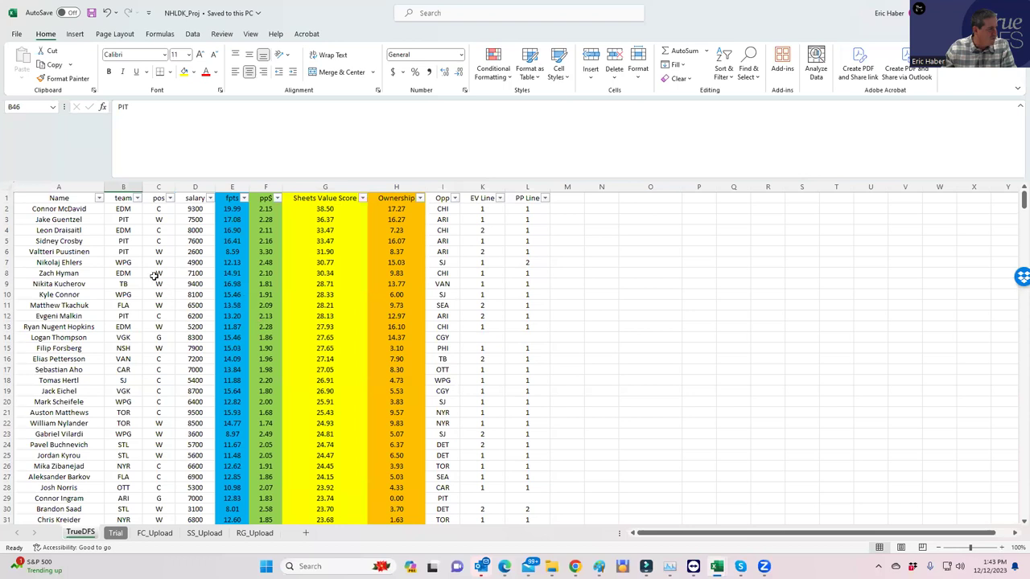
{"action": "left_click", "coordinate": [124, 319]}
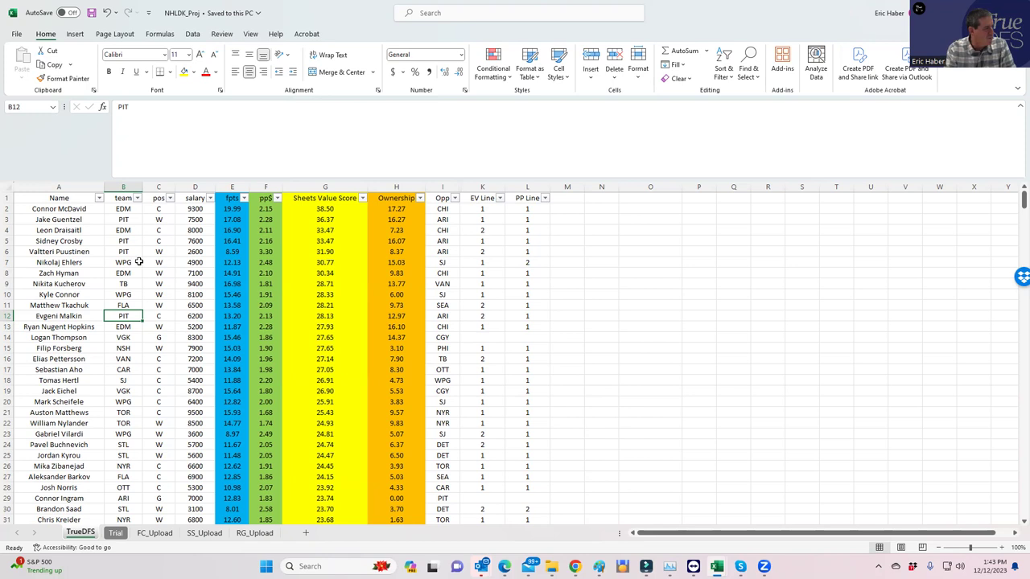
{"action": "left_click", "coordinate": [194, 231]}
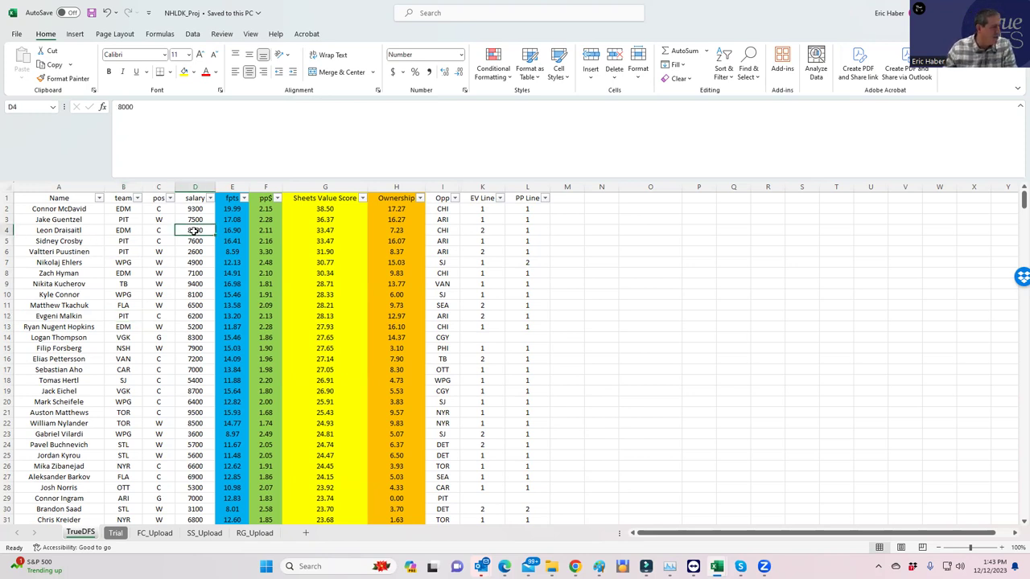
Check the teams of Kyle Connor, Zach Hyman and Nikolaj Ehlers in the projections, and Ehlers's salary.
{"action": "left_click", "coordinate": [123, 294]}
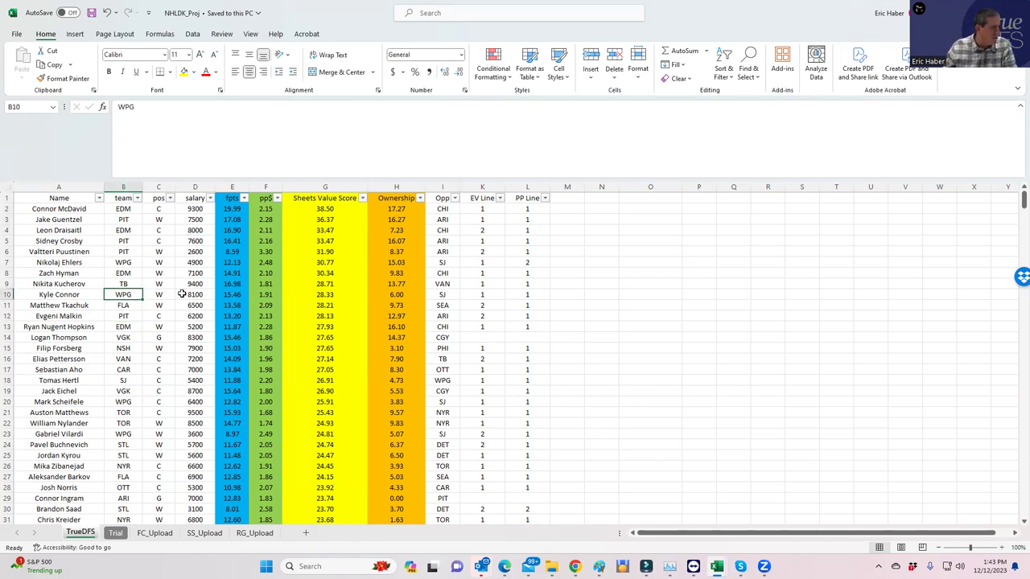
{"action": "left_click", "coordinate": [126, 273]}
{"action": "left_click", "coordinate": [126, 263]}
{"action": "left_click", "coordinate": [196, 263]}
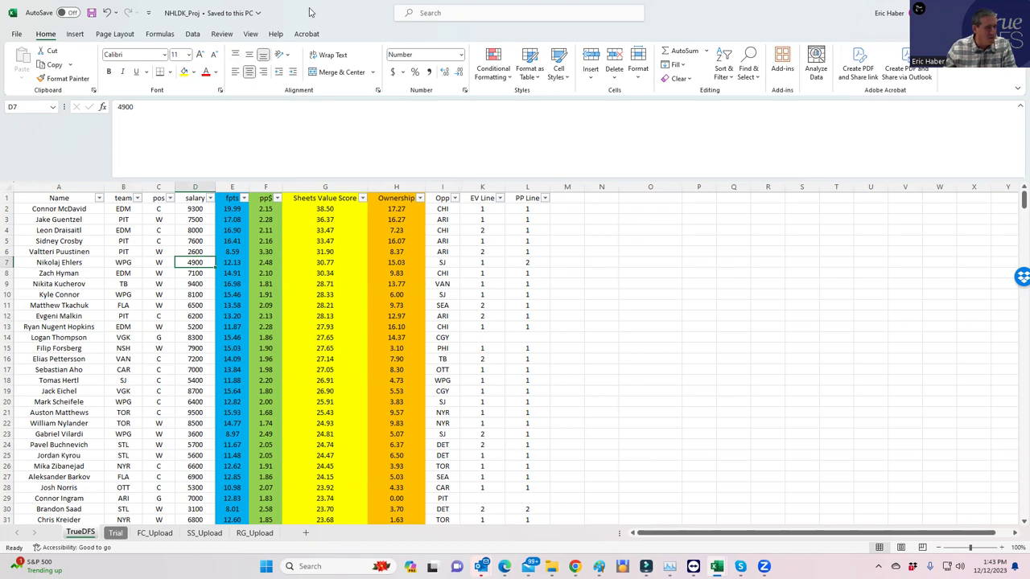
Switch to the DraftKings lineup, limit the winger list to Winnipeg, and add N. Ehlers at the third W spot.
{"action": "key", "text": "alt+Tab"}
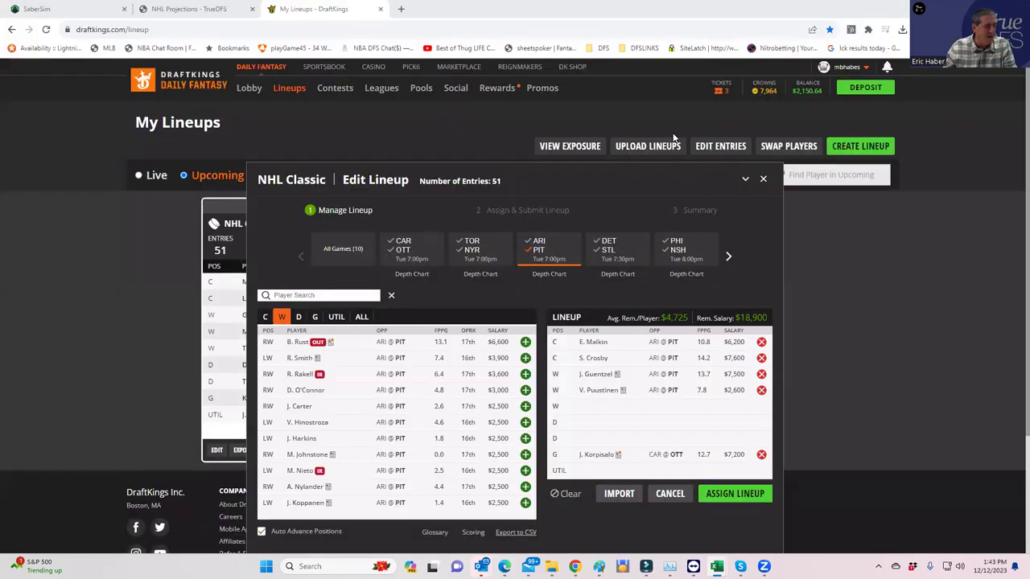
{"action": "left_click", "coordinate": [728, 258]}
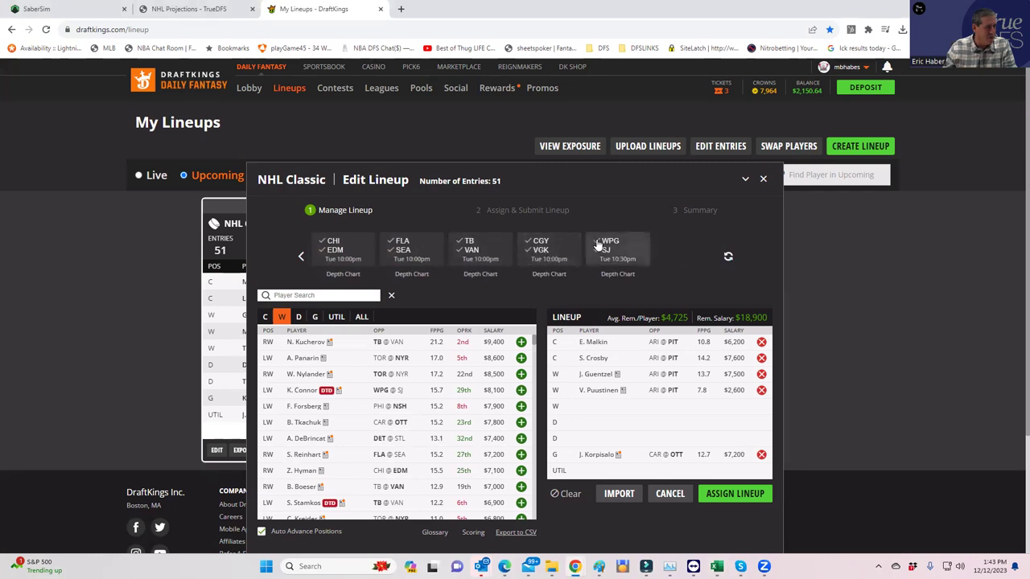
{"action": "left_click", "coordinate": [612, 251]}
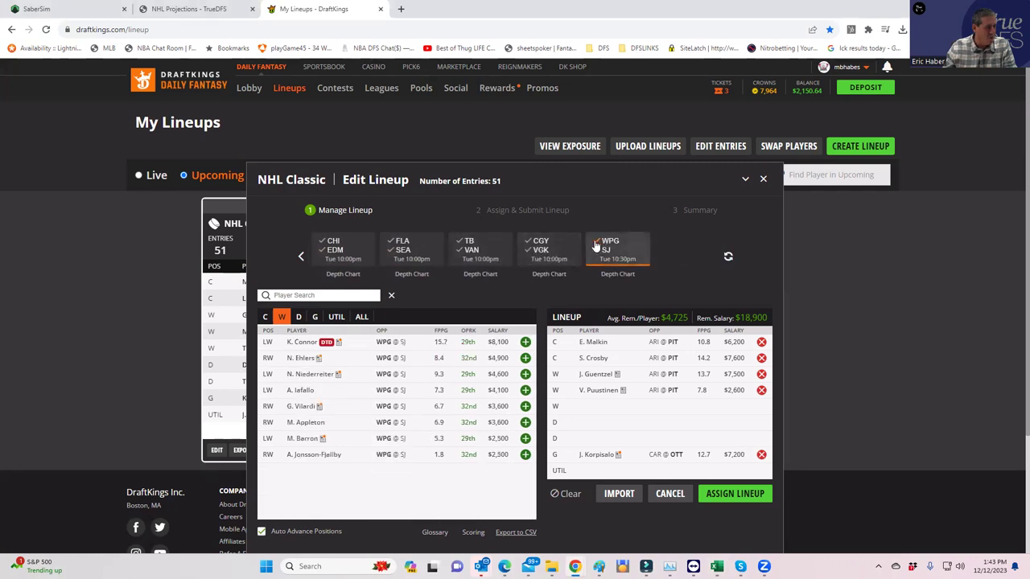
{"action": "left_click", "coordinate": [524, 358]}
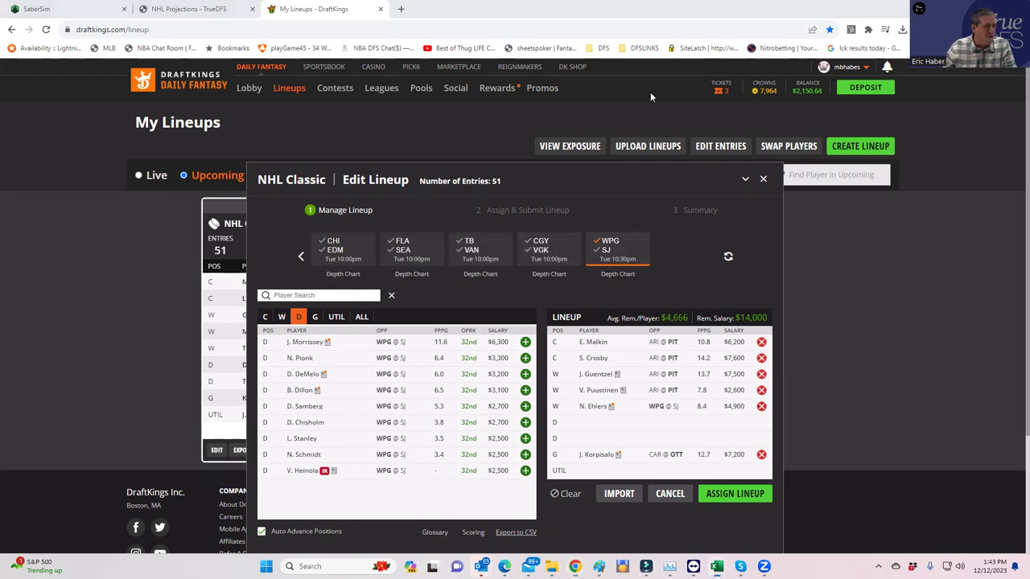
Return to the NHLDK_Proj workbook and find the best-ranked affordable defensemen, checking the salaries of Erik Karlsson and Darnell Nurse.
{"action": "key", "text": "alt+Tab"}
{"action": "key", "text": "super+Up"}
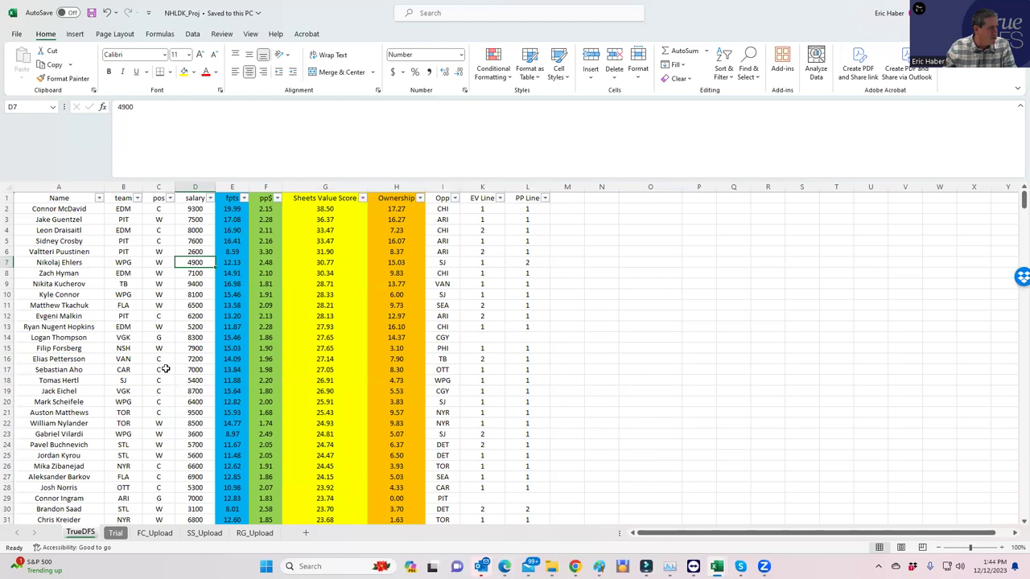
{"action": "scroll", "coordinate": [166, 376], "scroll_direction": "down", "scroll_amount": 6}
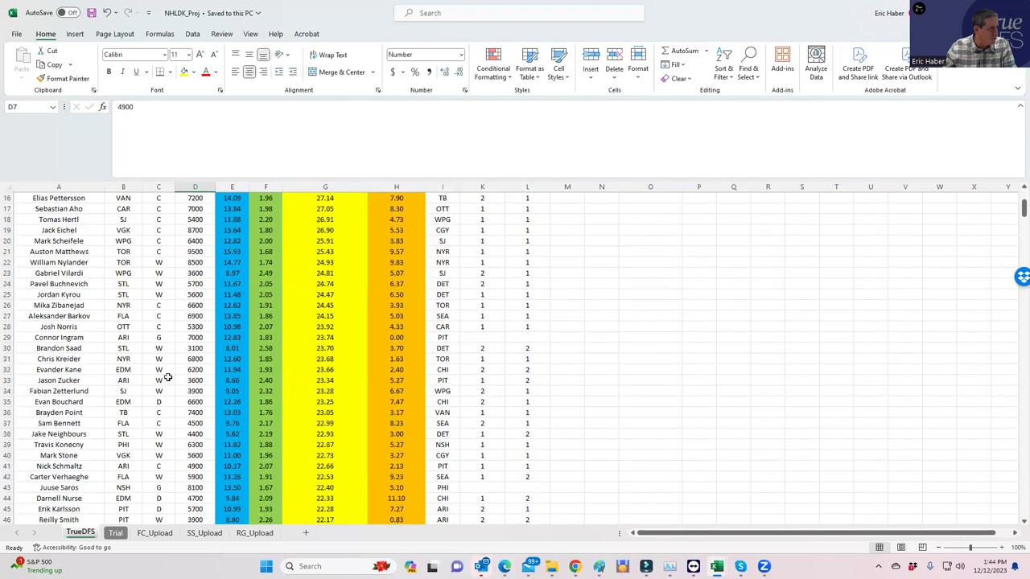
{"action": "left_click", "coordinate": [164, 465]}
{"action": "left_click", "coordinate": [164, 476]}
{"action": "left_click", "coordinate": [196, 477]}
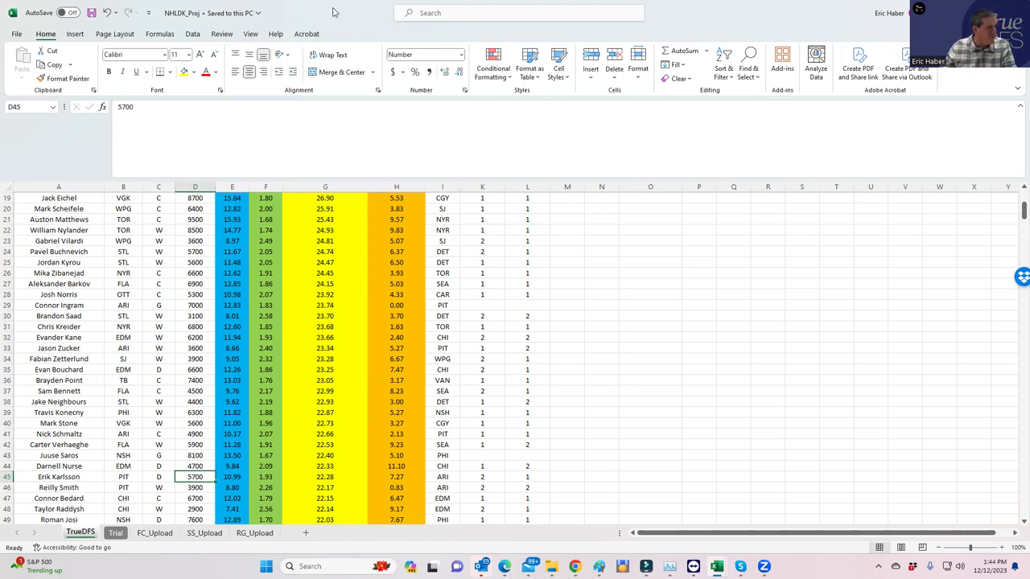
{"action": "left_click", "coordinate": [193, 465]}
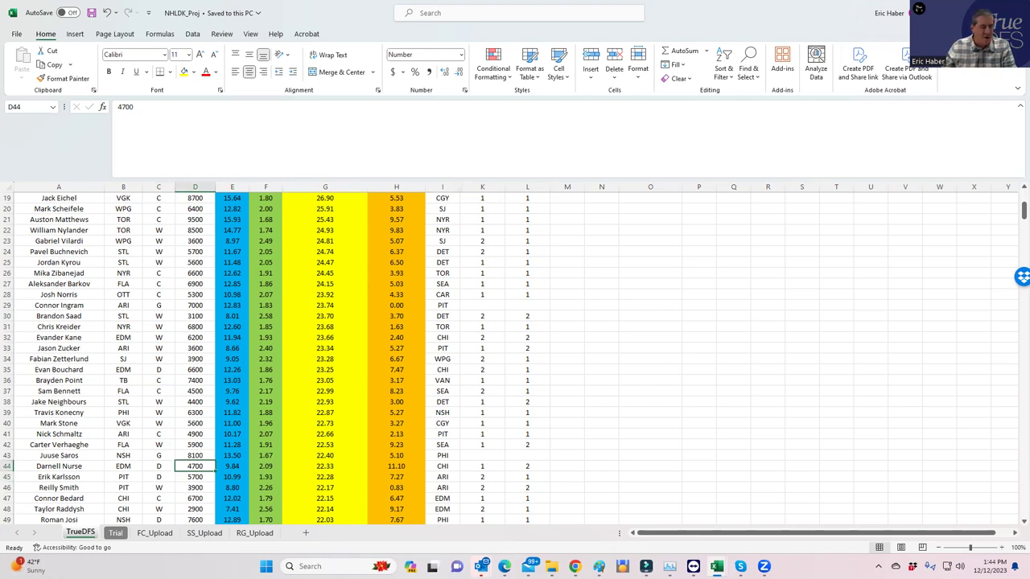
In the DraftKings lineup, replace the Winnipeg filter with Pittsburgh and add E. Karlsson at the first D spot.
{"action": "key", "text": "alt+Tab"}
{"action": "left_click", "coordinate": [609, 249]}
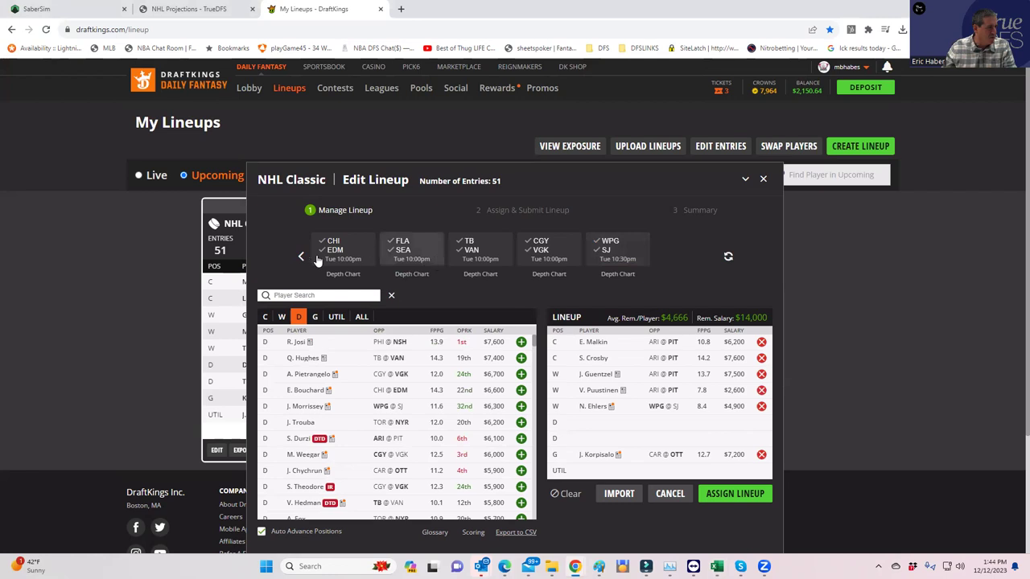
{"action": "left_click", "coordinate": [303, 259]}
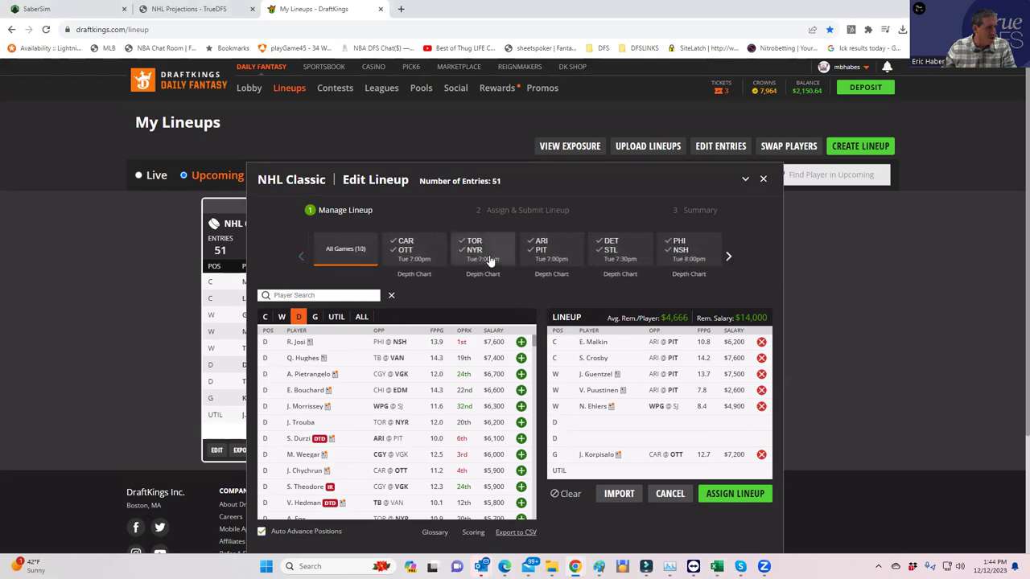
{"action": "left_click", "coordinate": [534, 254]}
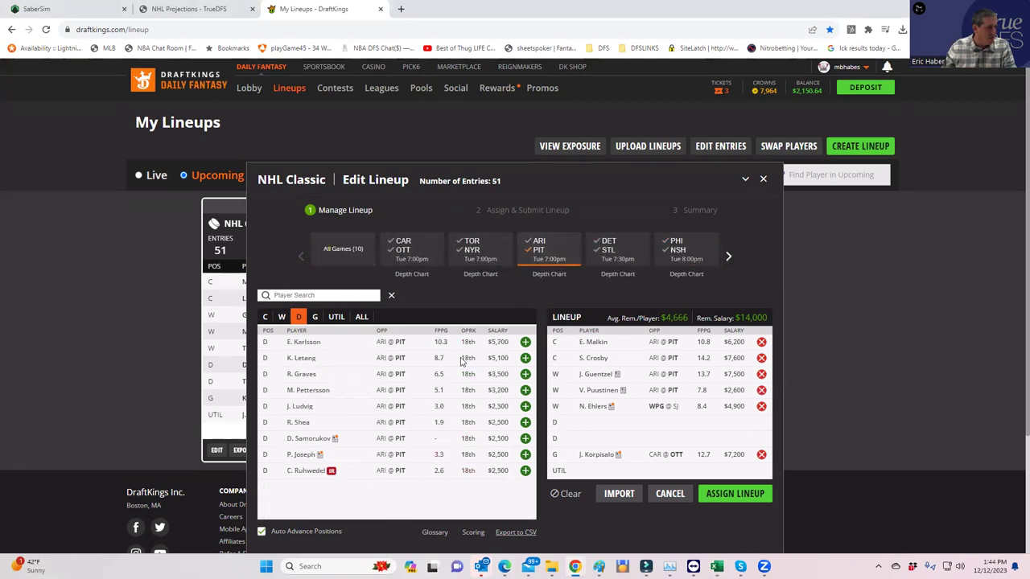
{"action": "left_click", "coordinate": [525, 342]}
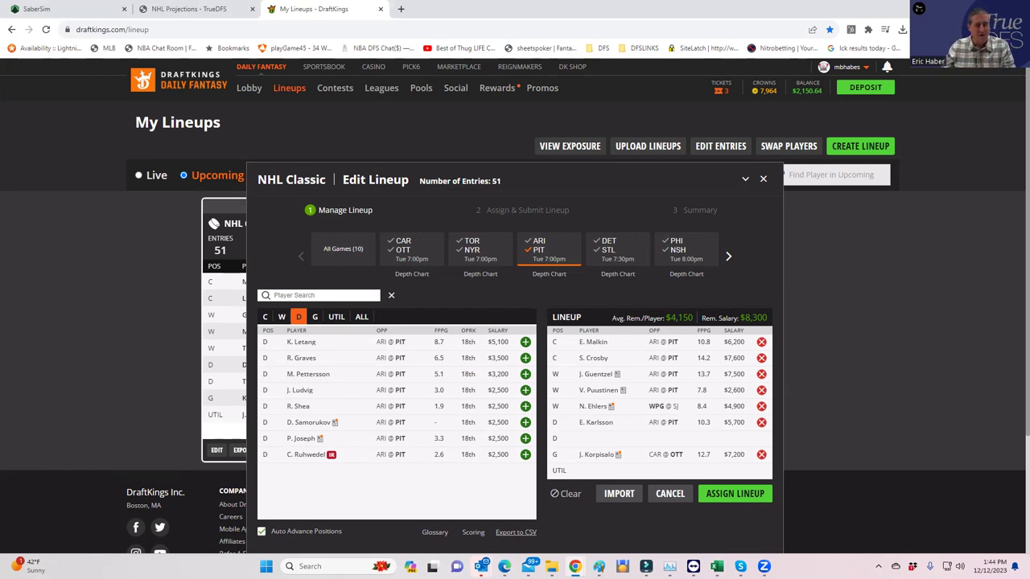
Back in the projections workbook, compare the salaries of Erik Karlsson, Reilly Smith and Taylor Raddysh.
{"action": "key", "text": "alt+Tab"}
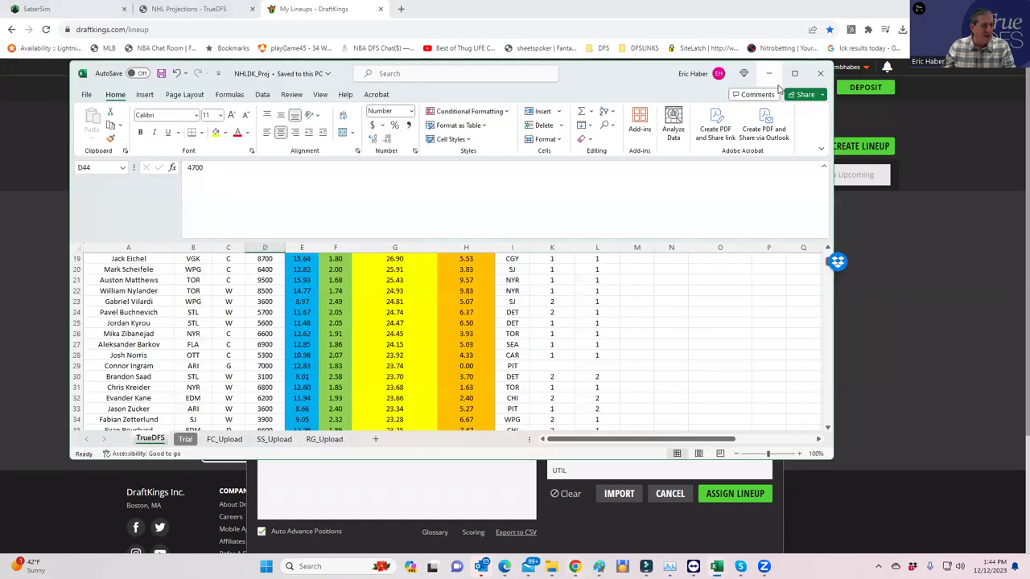
{"action": "left_click", "coordinate": [796, 75]}
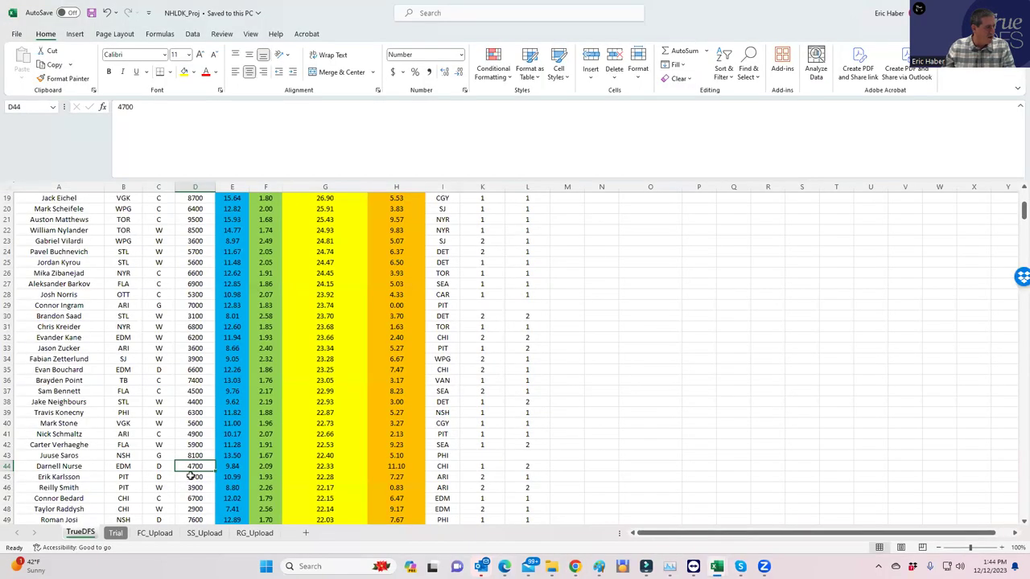
{"action": "left_click", "coordinate": [199, 476]}
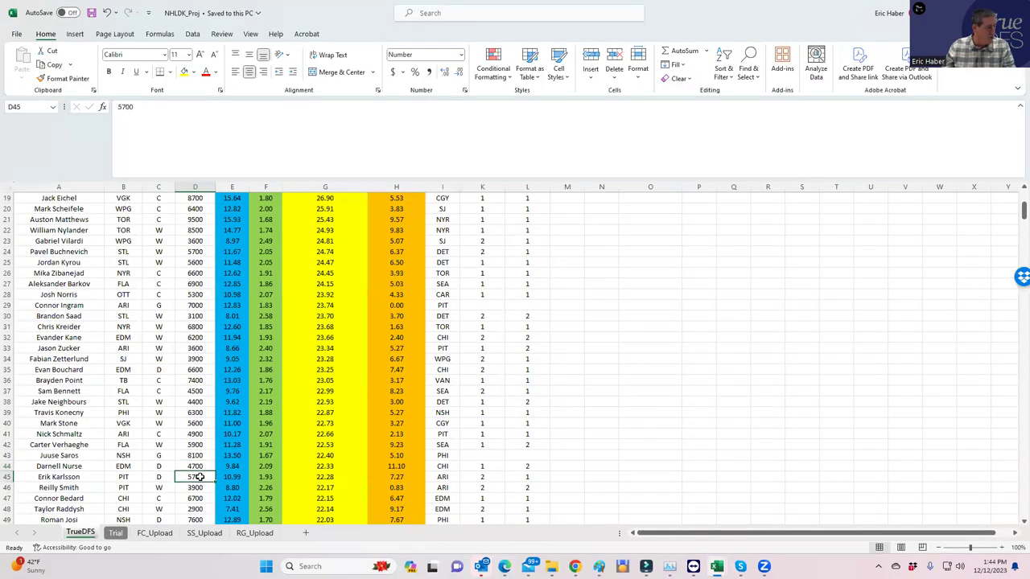
{"action": "left_click", "coordinate": [200, 508]}
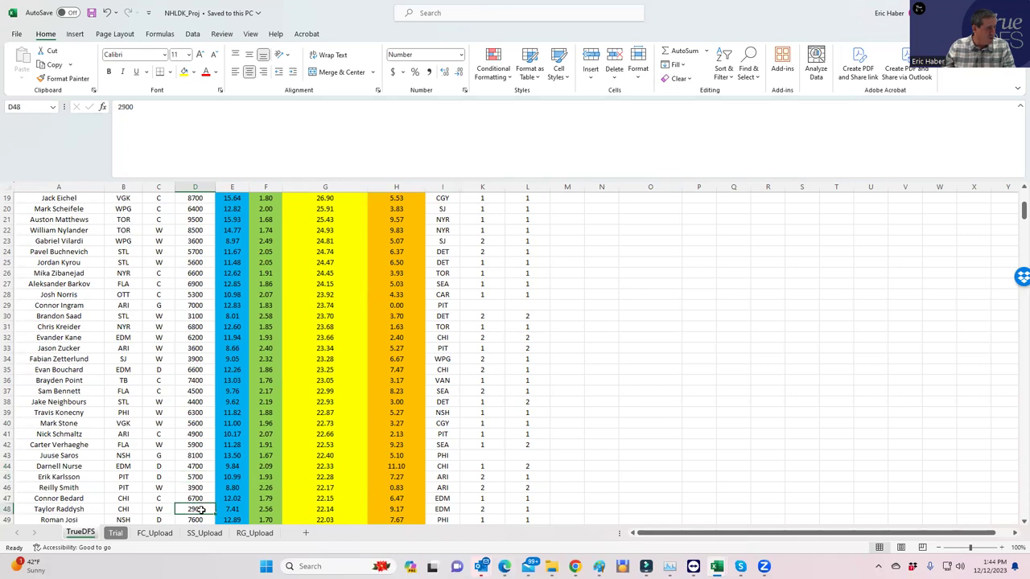
{"action": "left_click", "coordinate": [199, 487]}
{"action": "left_click", "coordinate": [200, 508]}
{"action": "left_click", "coordinate": [197, 489]}
{"action": "left_click", "coordinate": [199, 508]}
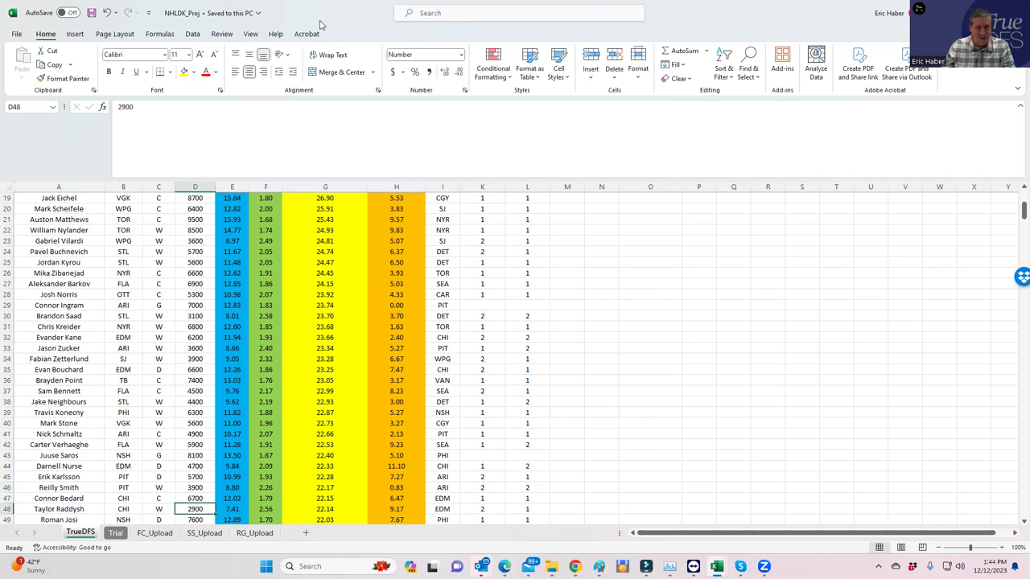
In the DraftKings lineup, switch the defenseman list from Pittsburgh to Edmonton and add D. Nurse at the second D spot.
{"action": "key", "text": "alt+Tab"}
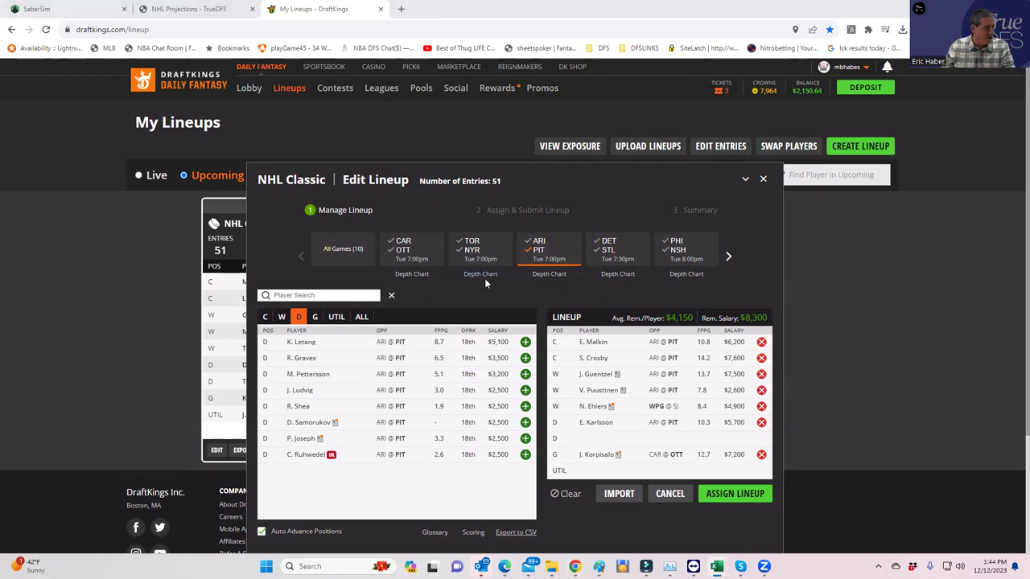
{"action": "left_click", "coordinate": [537, 251]}
{"action": "left_click", "coordinate": [730, 258]}
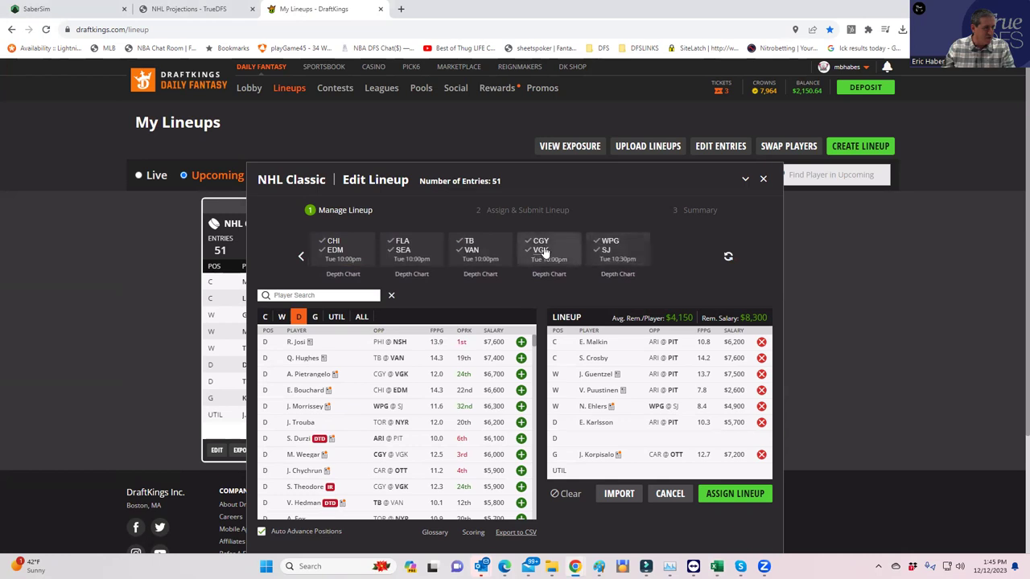
{"action": "left_click", "coordinate": [335, 255]}
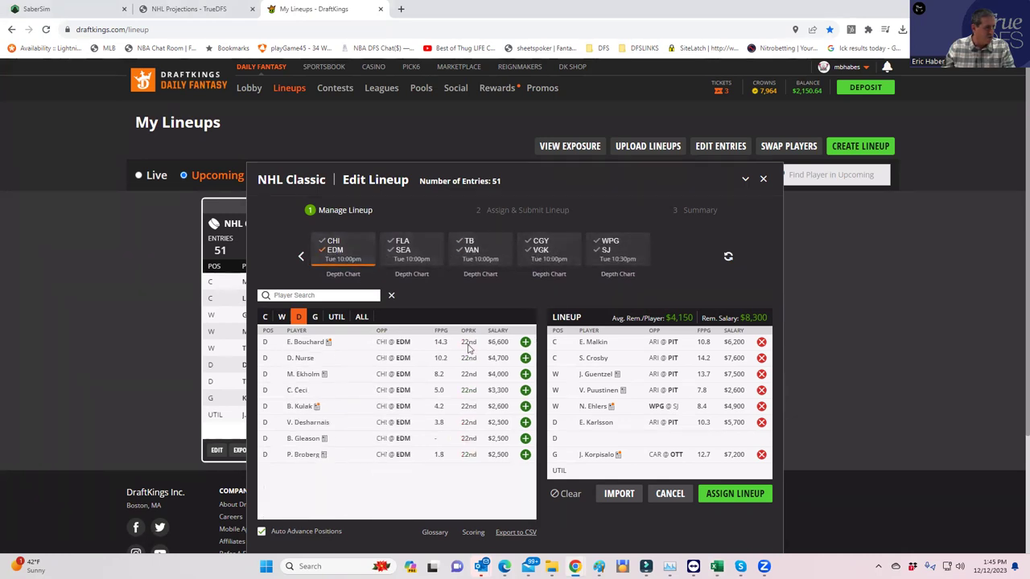
{"action": "left_click", "coordinate": [525, 357]}
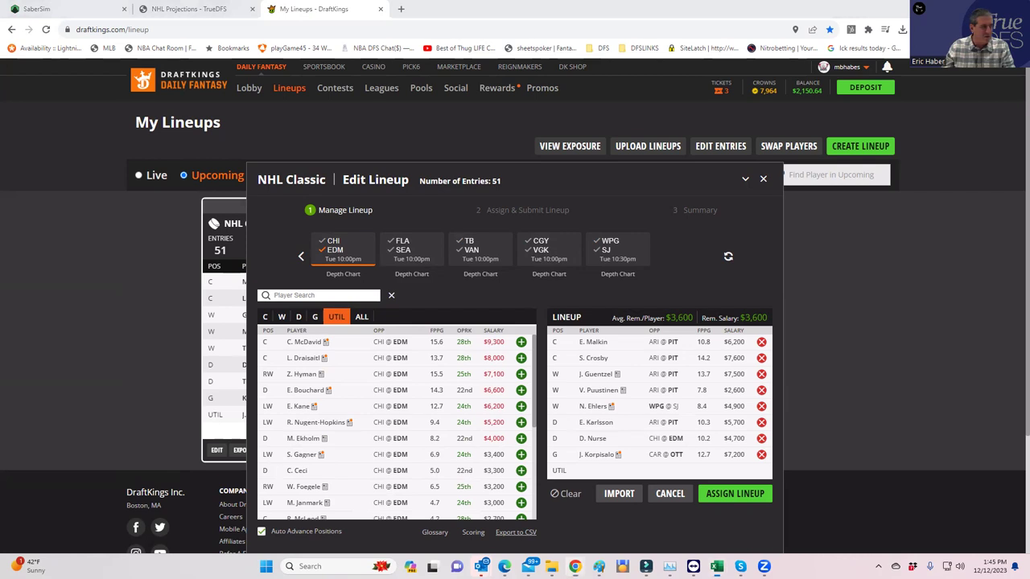
Look through the projections workbook for a UTIL player within the remaining salary, checking Gabriel Vilardi's value score and salary.
{"action": "key", "text": "alt+Tab"}
{"action": "left_click", "coordinate": [296, 323]}
{"action": "scroll", "coordinate": [359, 337], "scroll_direction": "up", "scroll_amount": 9}
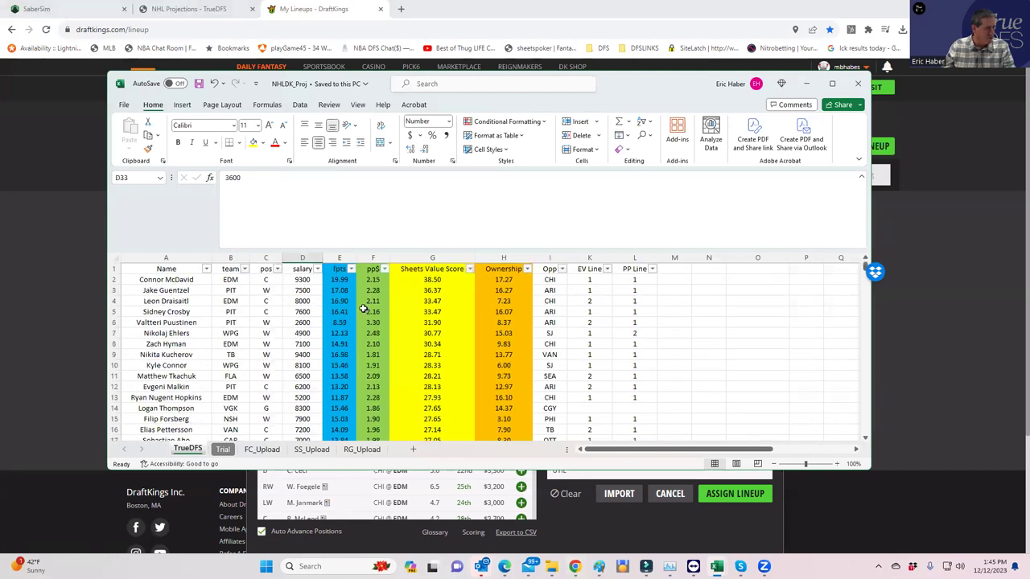
{"action": "scroll", "coordinate": [356, 348], "scroll_direction": "down", "scroll_amount": 5}
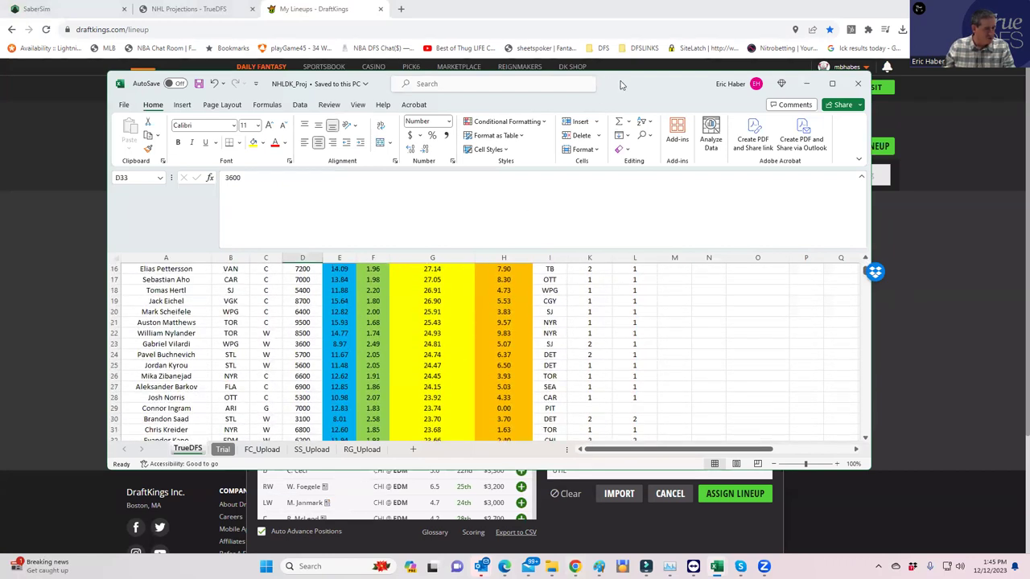
{"action": "left_click_drag", "start_coordinate": [620, 85], "coordinate": [611, 33]}
{"action": "left_click", "coordinate": [394, 293]}
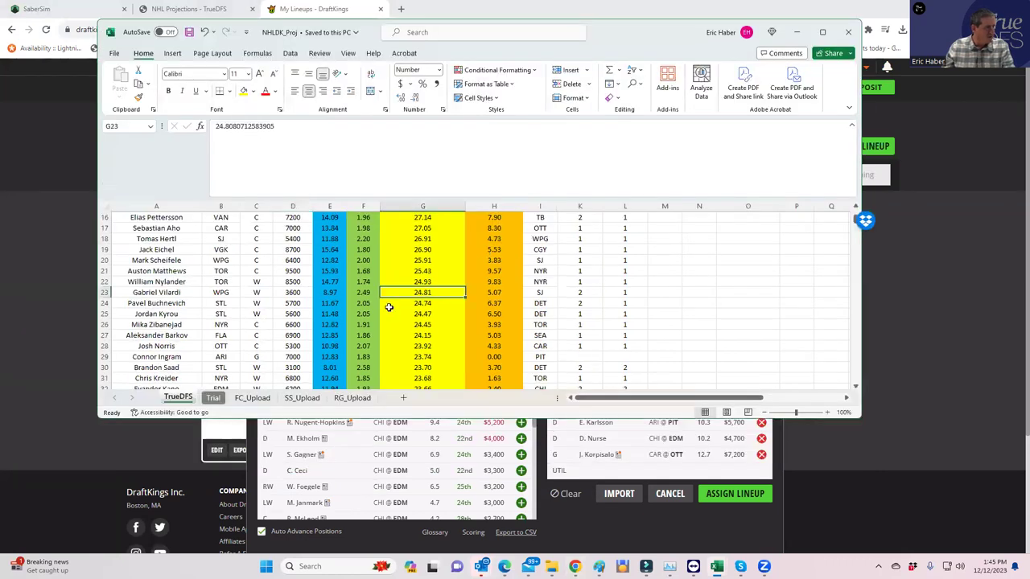
{"action": "left_click", "coordinate": [287, 291]}
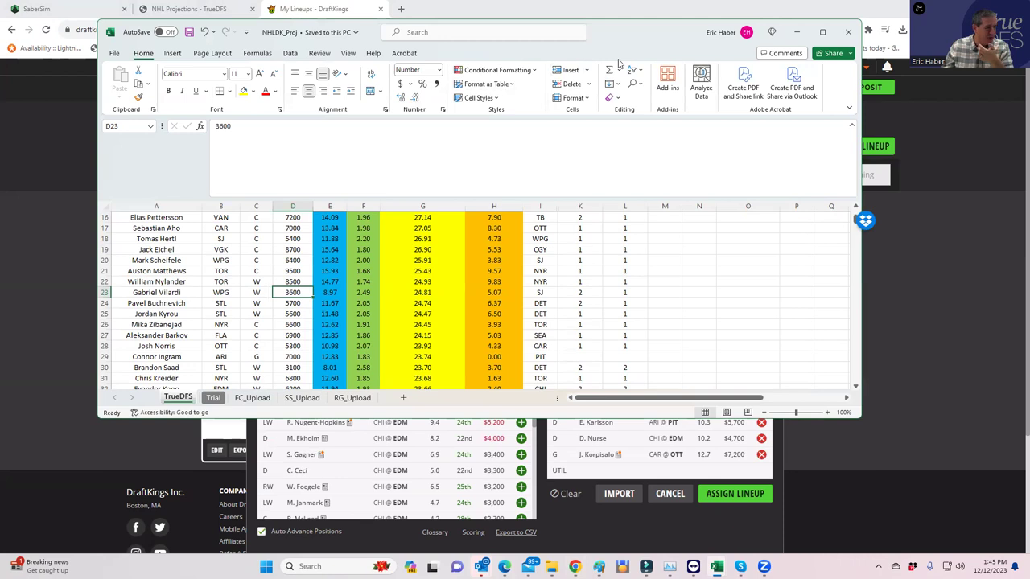
In the DraftKings lineup, remove the Edmonton filter, search players for "vil", and add G. Vilardi at UTIL.
{"action": "key", "text": "alt+Tab"}
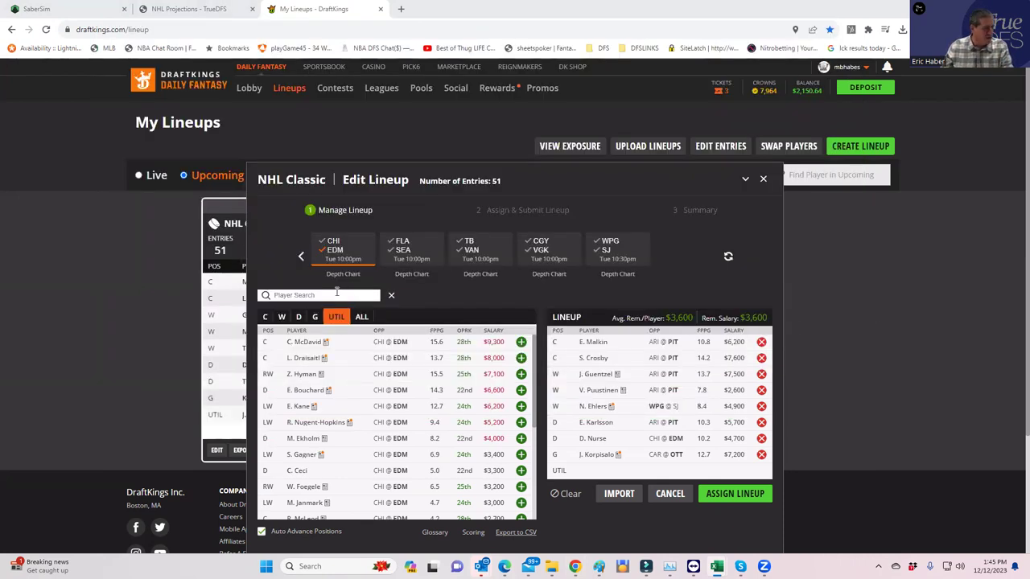
{"action": "left_click", "coordinate": [340, 251]}
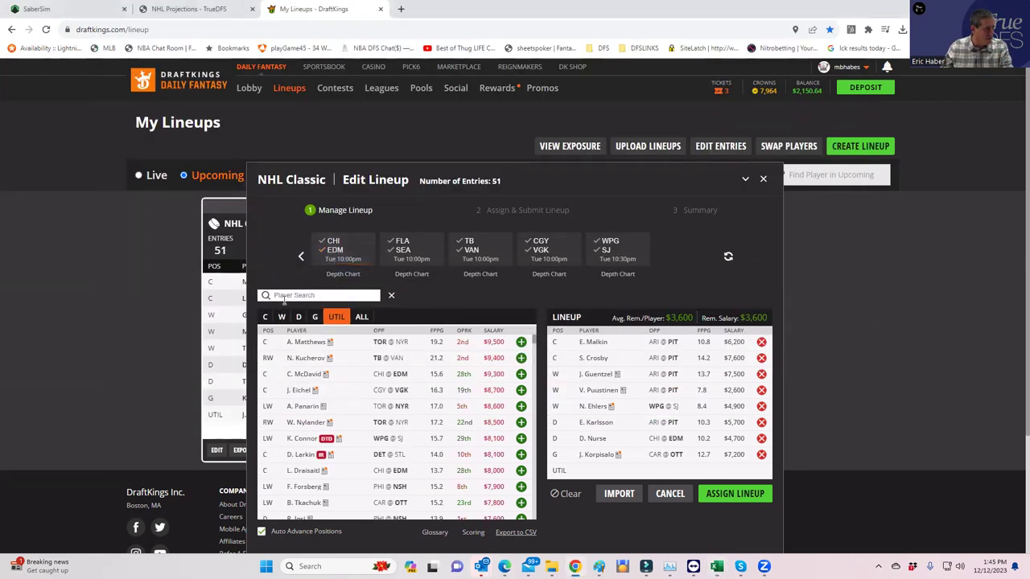
{"action": "left_click", "coordinate": [286, 295]}
{"action": "type", "text": "vla"}
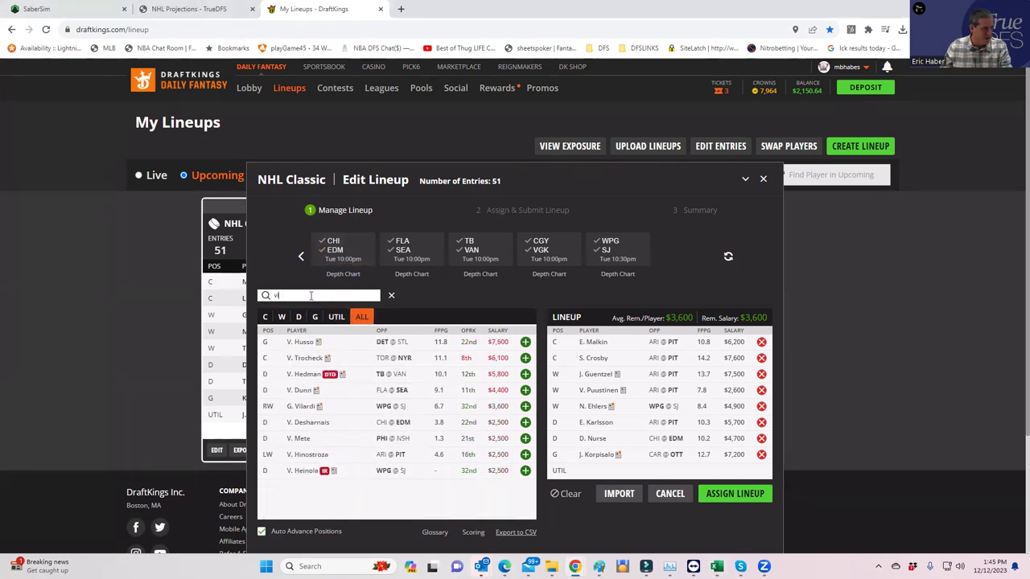
{"action": "key", "text": "BackSpace"}
{"action": "key", "text": "BackSpace"}
{"action": "type", "text": "il"}
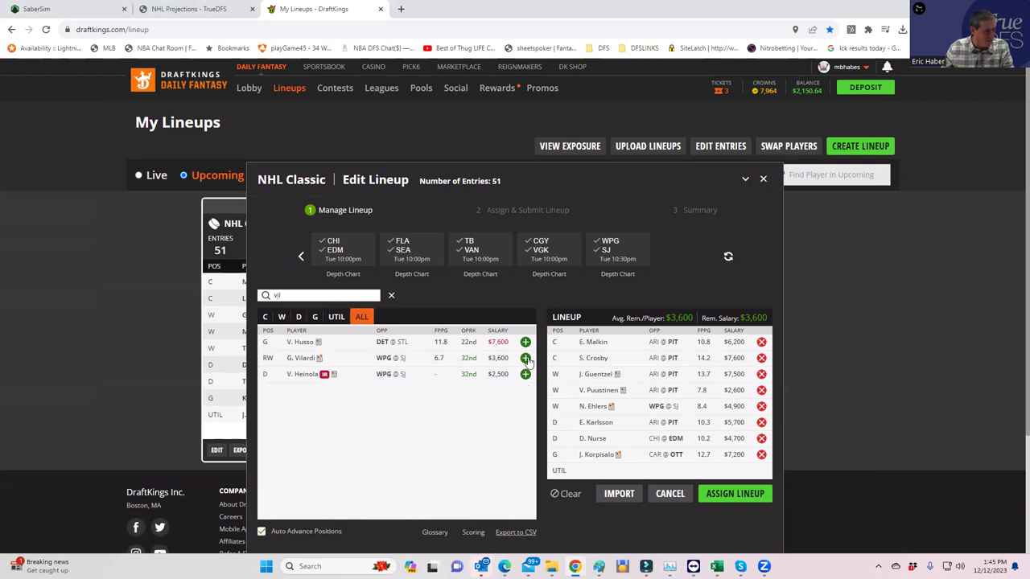
{"action": "left_click", "coordinate": [524, 357]}
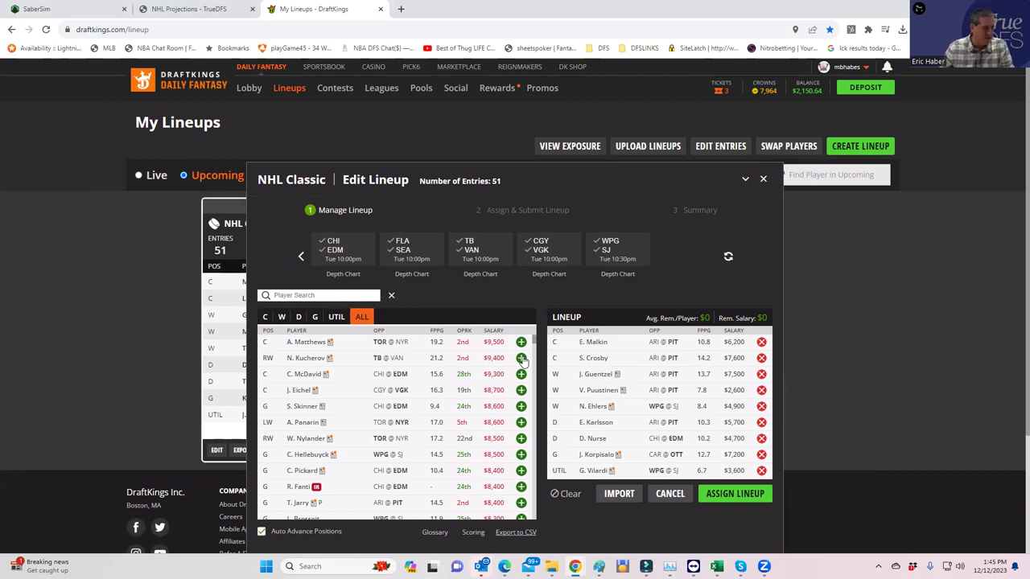
Assign the completed lineup to all NHL Classic contest entries, and reopen the lineup for editing with every roster spot cleared.
{"action": "left_click", "coordinate": [727, 496]}
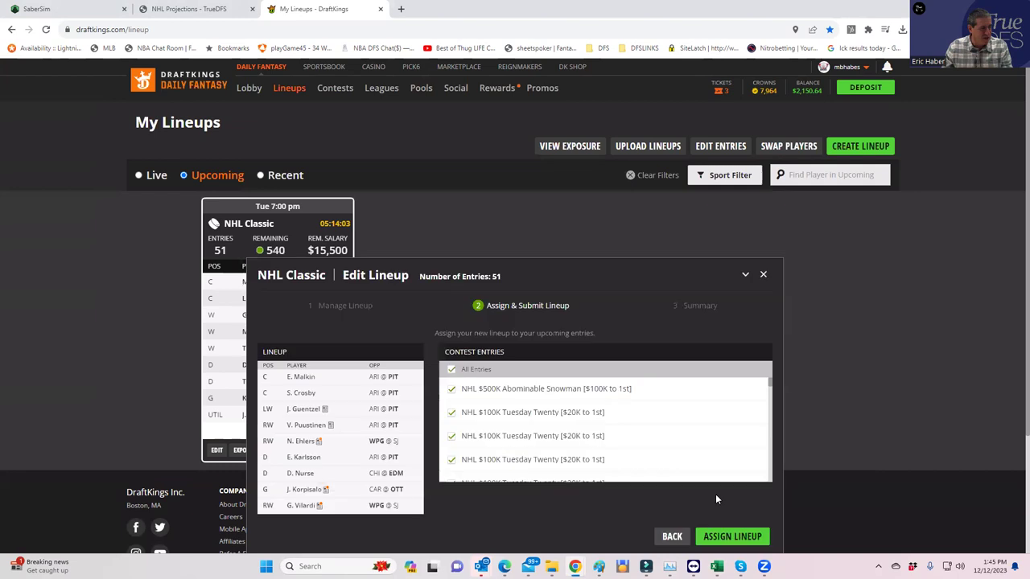
{"action": "left_click", "coordinate": [728, 535]}
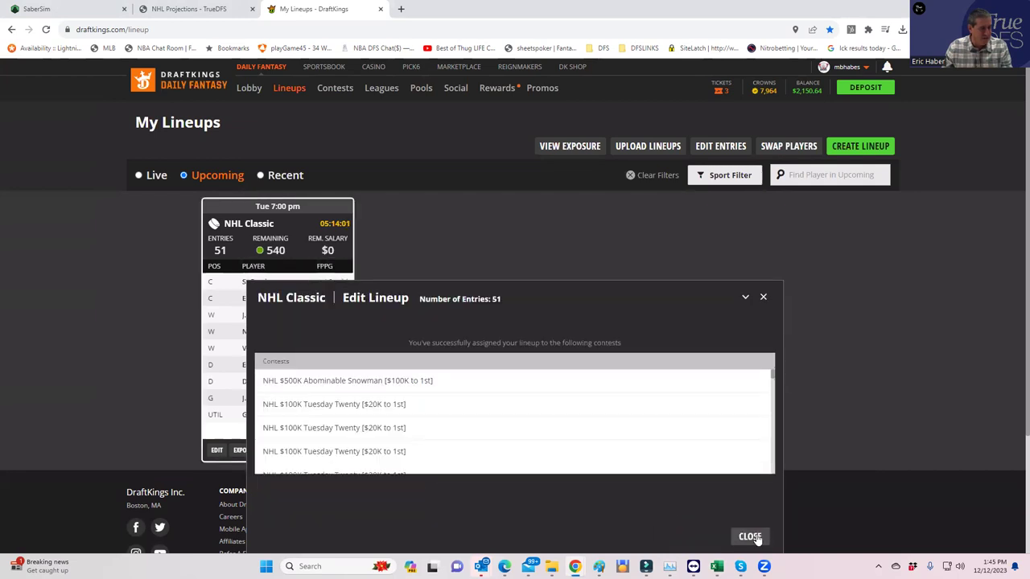
{"action": "left_click", "coordinate": [217, 449]}
{"action": "left_click", "coordinate": [568, 494]}
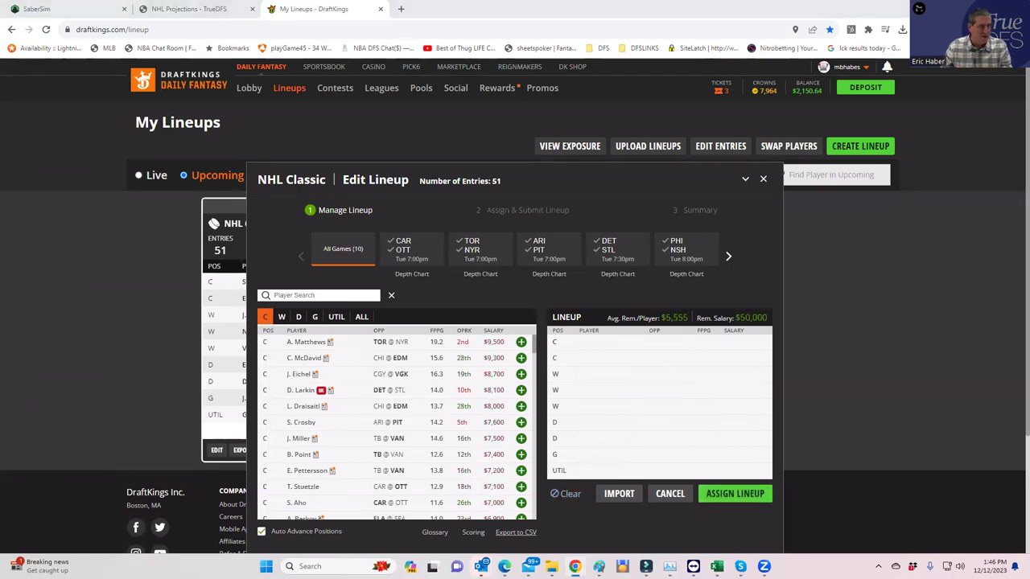
Switch to the projections workbook and check the Edmonton players near its top, from Leon Draisaitl through Zach Hyman to Ryan Nugent Hopkins.
{"action": "key", "text": "alt+Tab"}
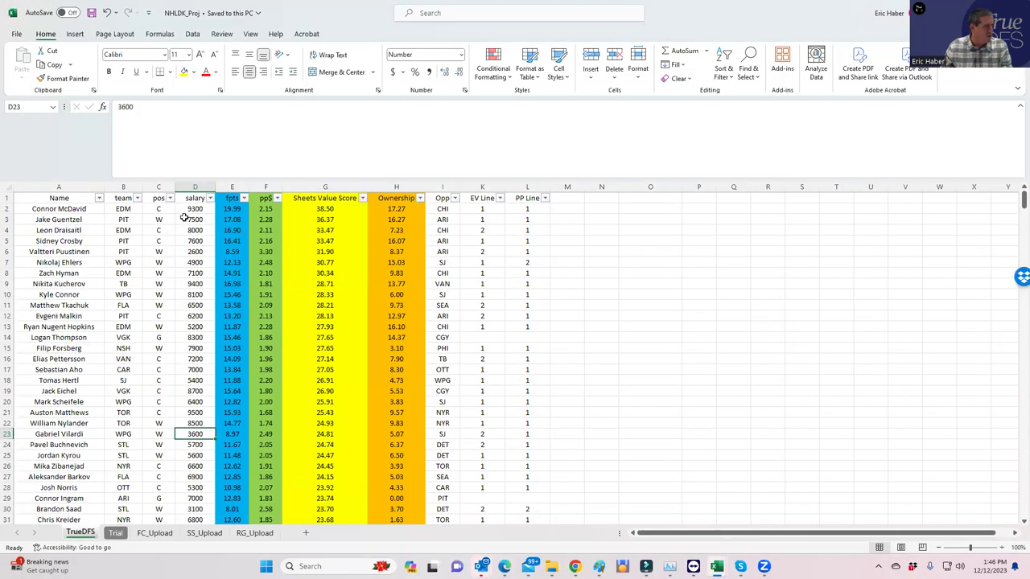
{"action": "left_click", "coordinate": [184, 217]}
{"action": "left_click", "coordinate": [129, 230]}
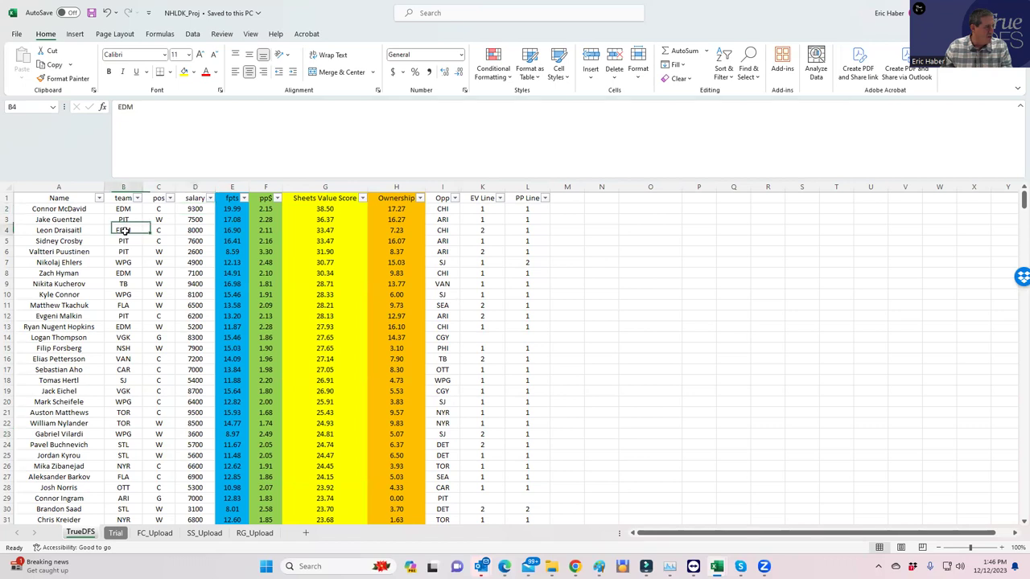
{"action": "left_click", "coordinate": [128, 273]}
{"action": "left_click", "coordinate": [123, 326]}
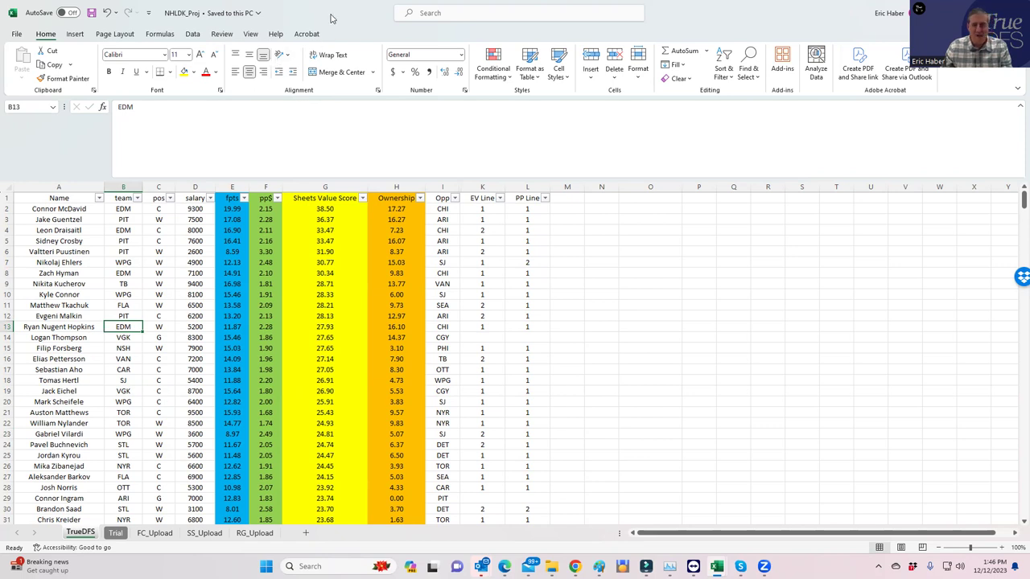
In the DraftKings lineup, filter to Edmonton and add C. McDavid and L. Draisaitl at C and Z. Hyman and R. Nugent-Hopkins at W.
{"action": "key", "text": "alt+Tab"}
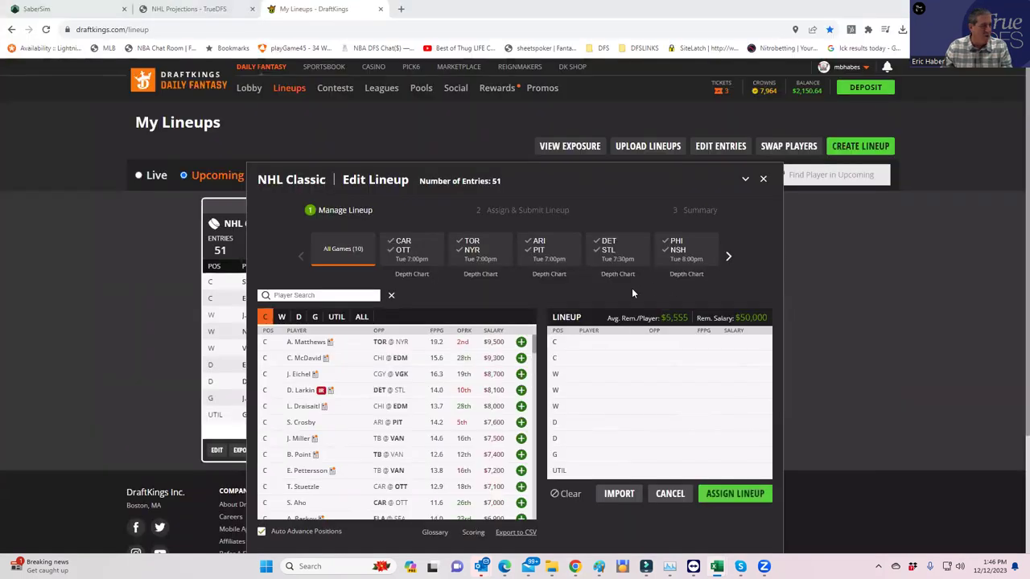
{"action": "left_click", "coordinate": [730, 257]}
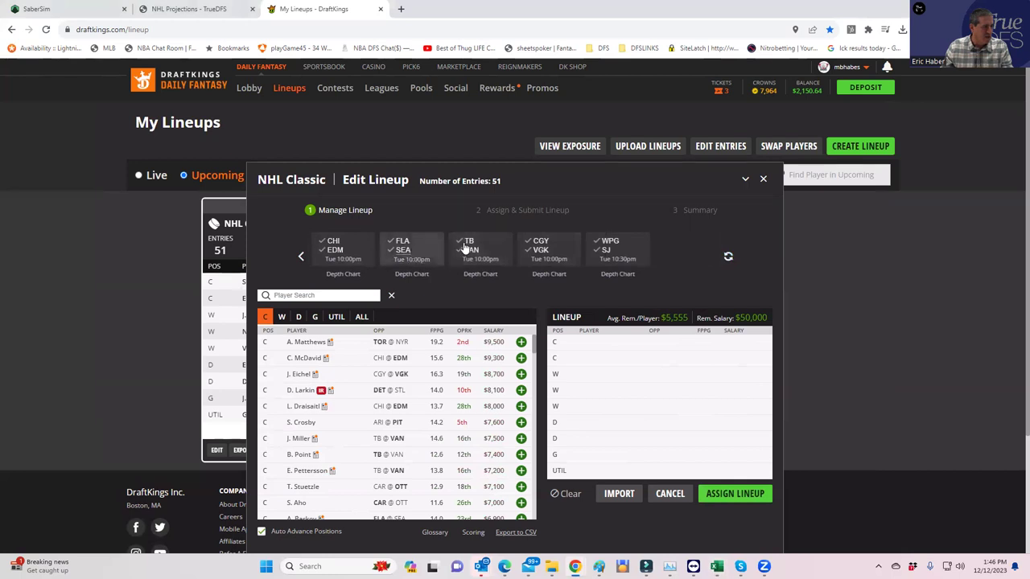
{"action": "left_click", "coordinate": [344, 257]}
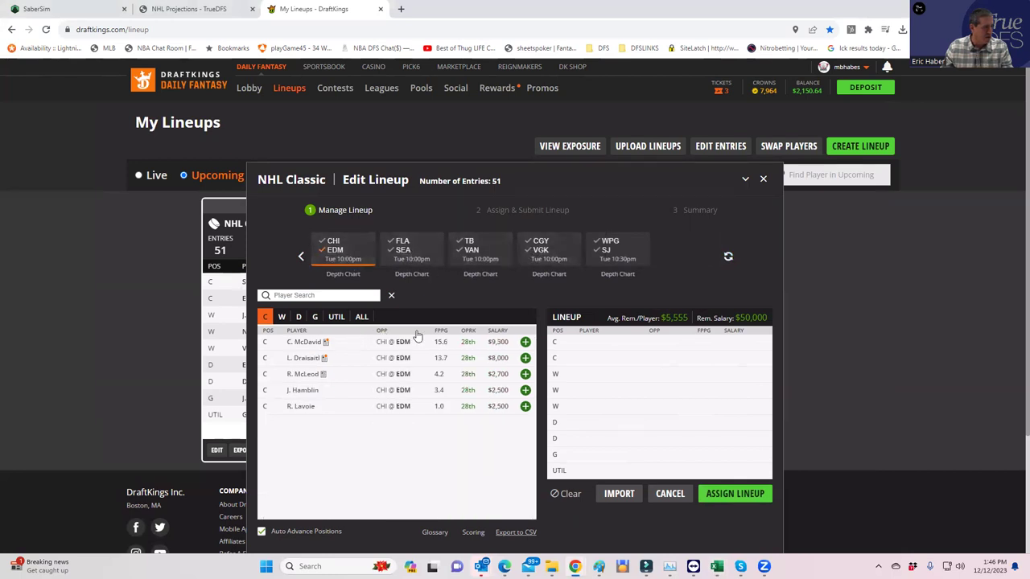
{"action": "left_click", "coordinate": [525, 342]}
{"action": "left_click", "coordinate": [525, 341]}
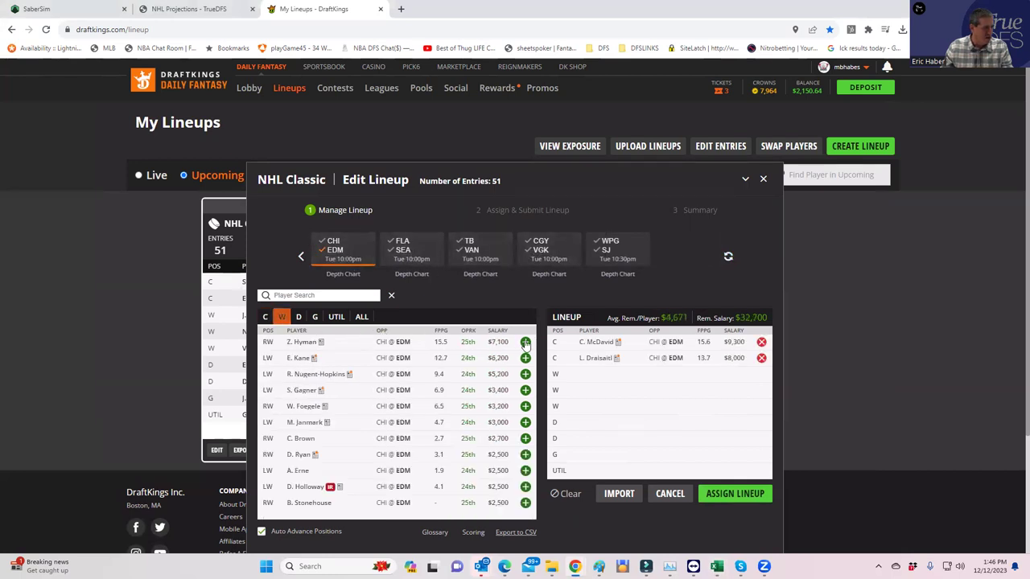
{"action": "left_click", "coordinate": [525, 342]}
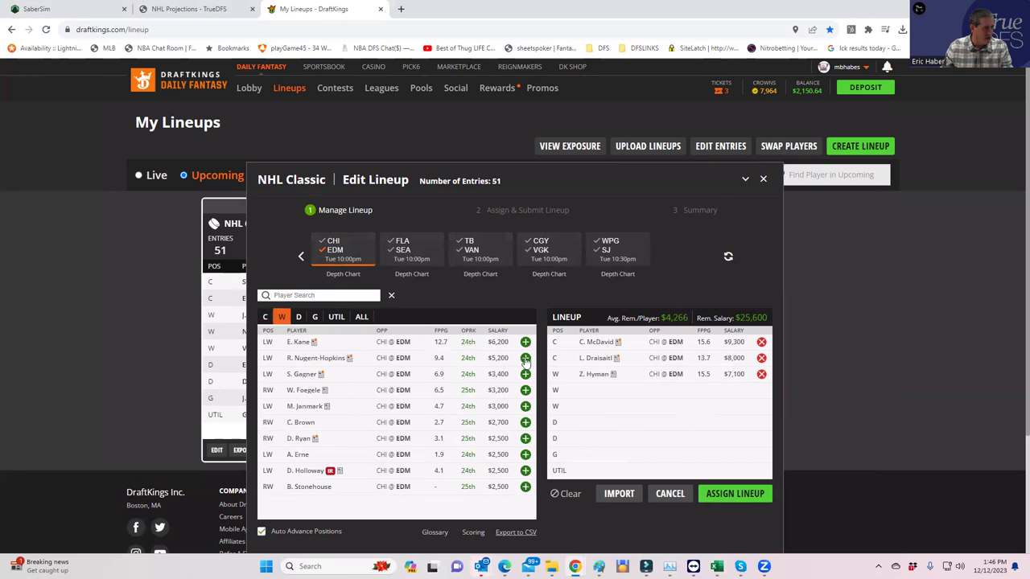
{"action": "left_click", "coordinate": [524, 357]}
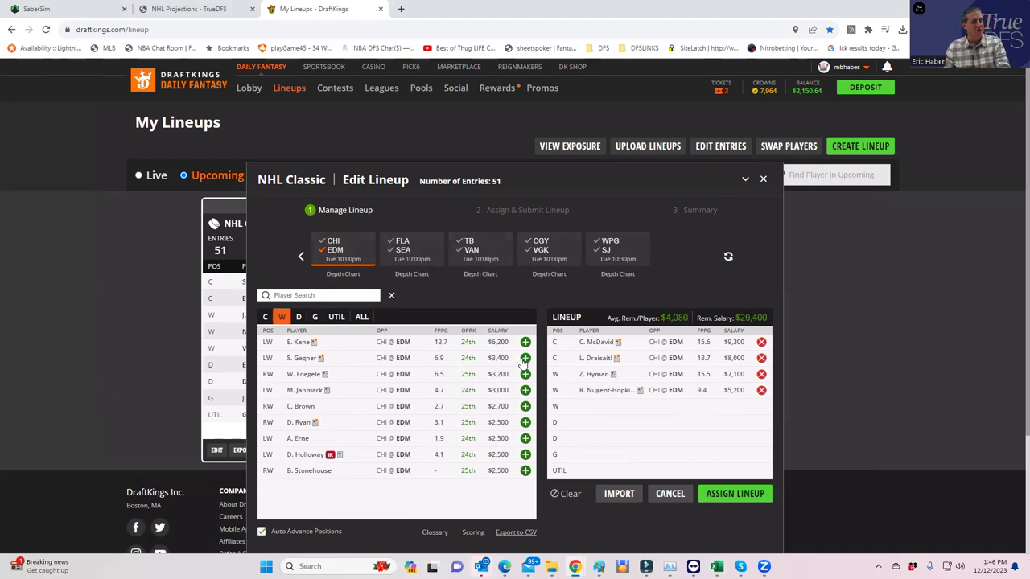
Remove the Edmonton filter and list the goalies for all games, returning to the first games of the slate.
{"action": "left_click", "coordinate": [330, 254]}
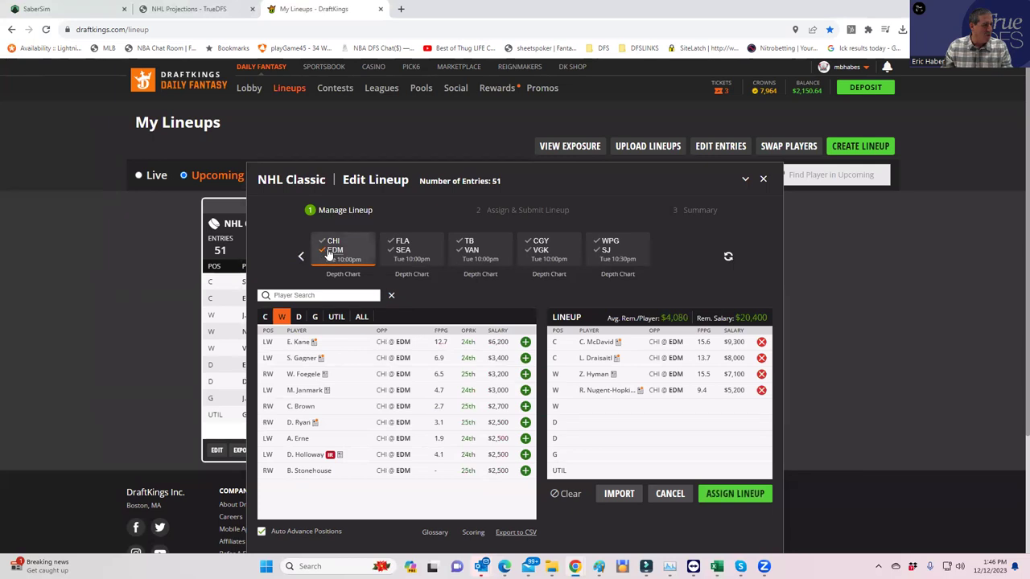
{"action": "left_click", "coordinate": [314, 317]}
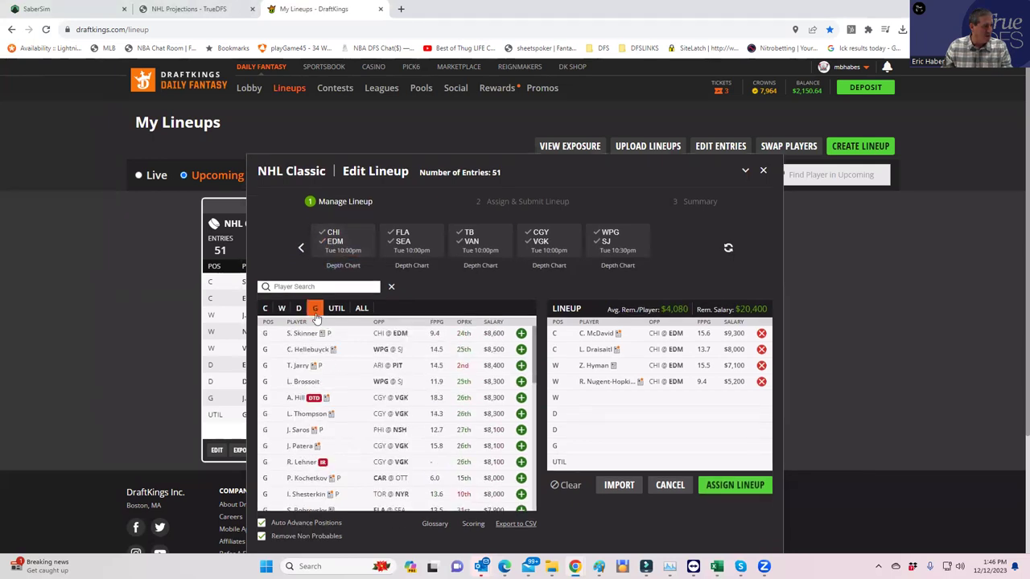
{"action": "left_click", "coordinate": [297, 248]}
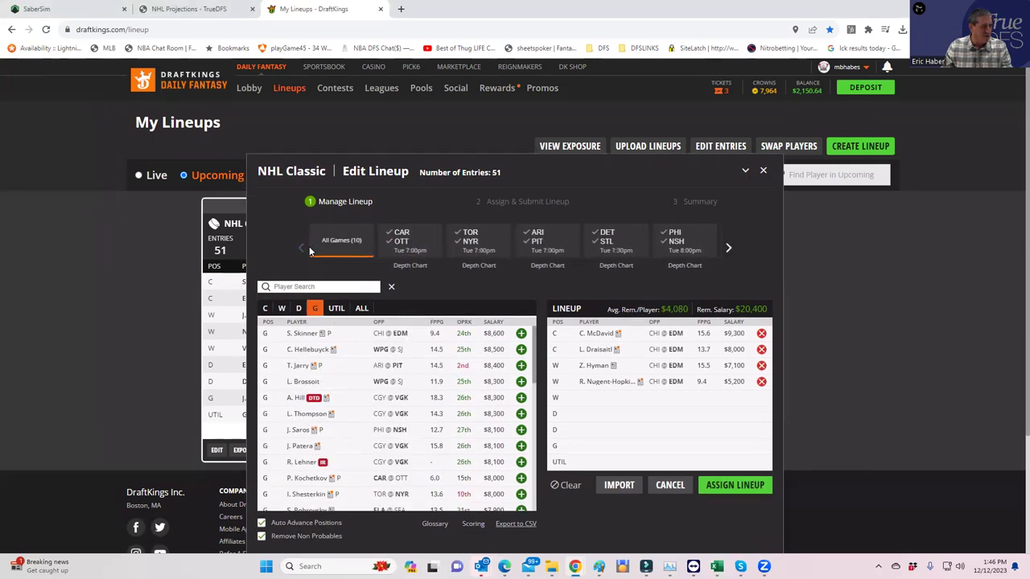
{"action": "left_click", "coordinate": [529, 250]}
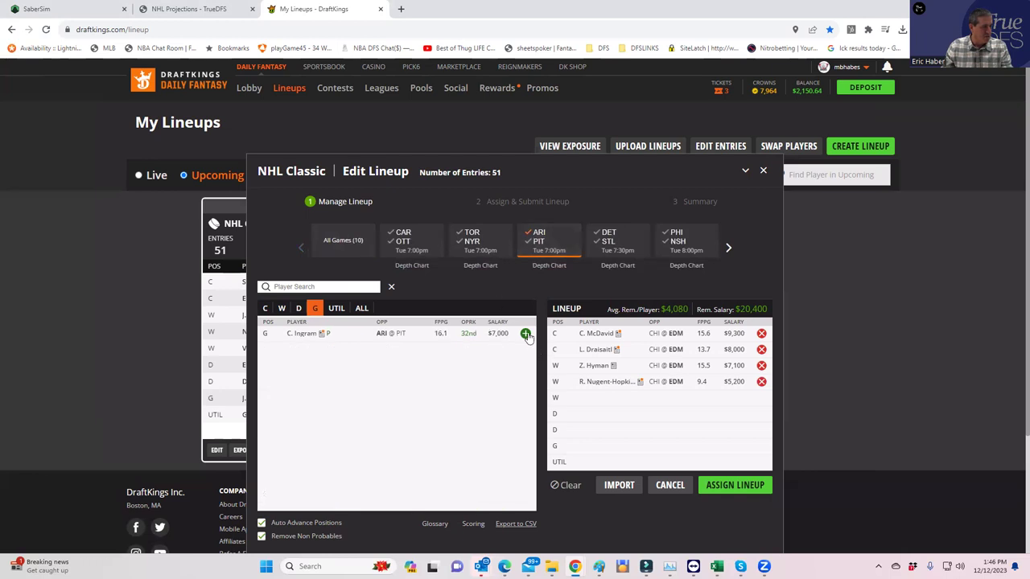
{"action": "left_click", "coordinate": [524, 333]}
{"action": "left_click", "coordinate": [534, 245]}
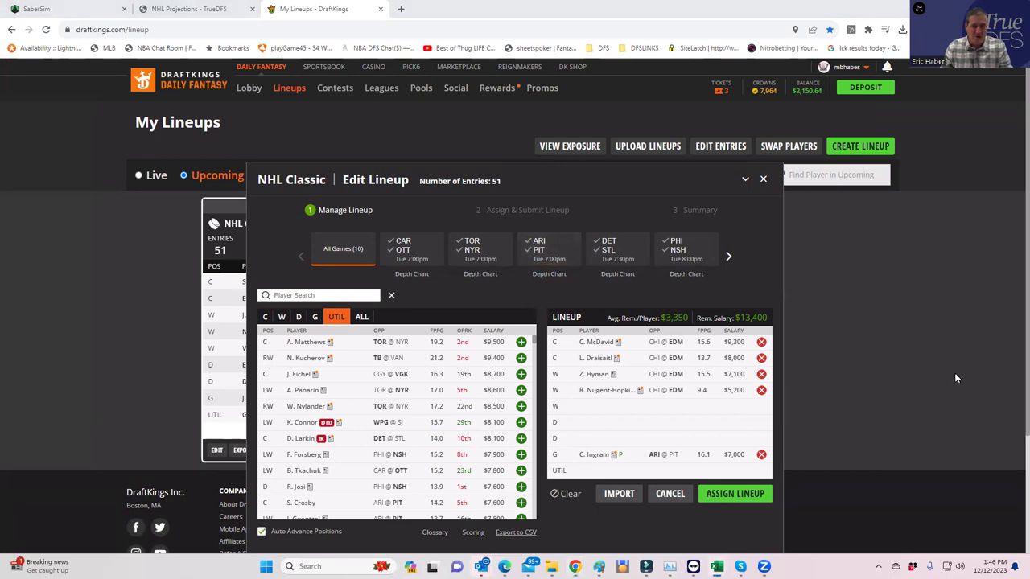
{"action": "left_click", "coordinate": [761, 455]}
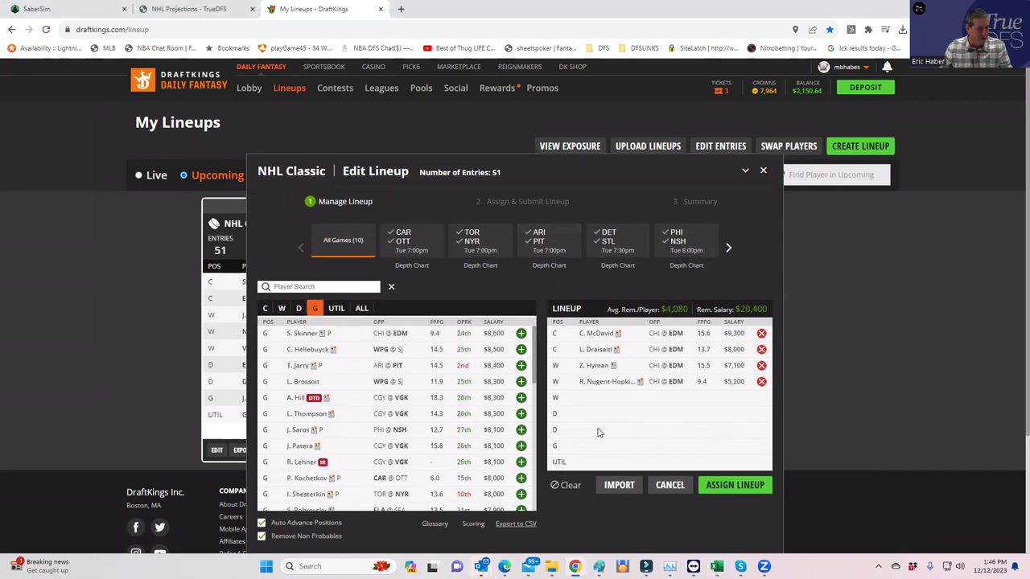
Add Ottawa goalie J. Korpisalo at G and Pittsburgh winger V. Puustinen at the third W spot, filtering by each team.
{"action": "left_click", "coordinate": [409, 242]}
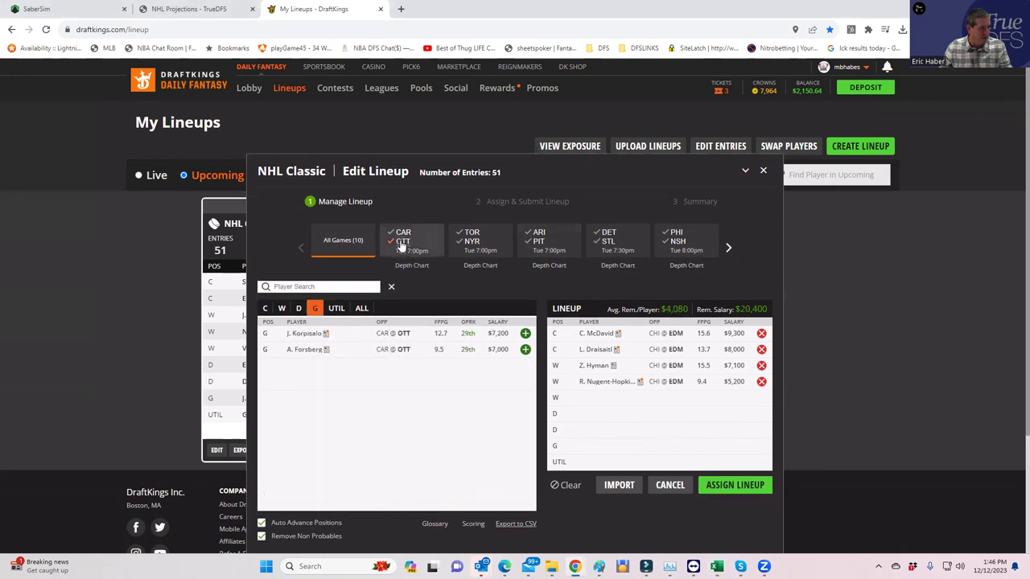
{"action": "left_click", "coordinate": [525, 334]}
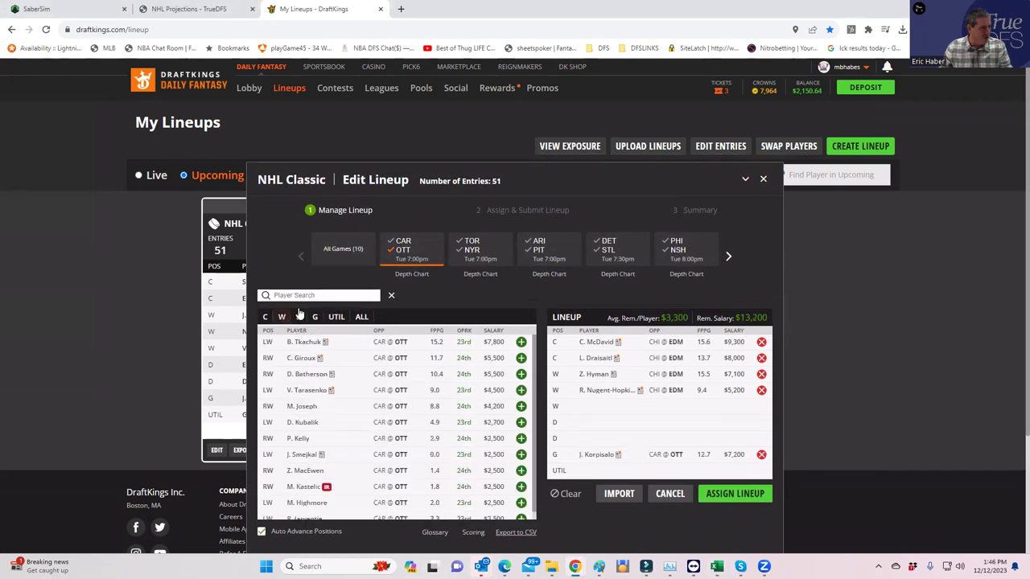
{"action": "left_click", "coordinate": [408, 254]}
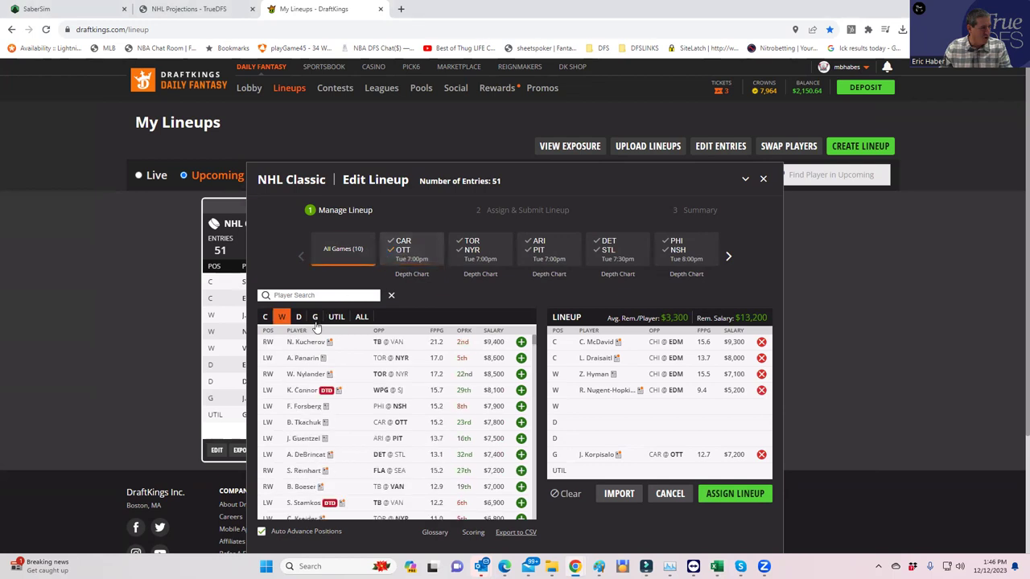
{"action": "left_click", "coordinate": [551, 251]}
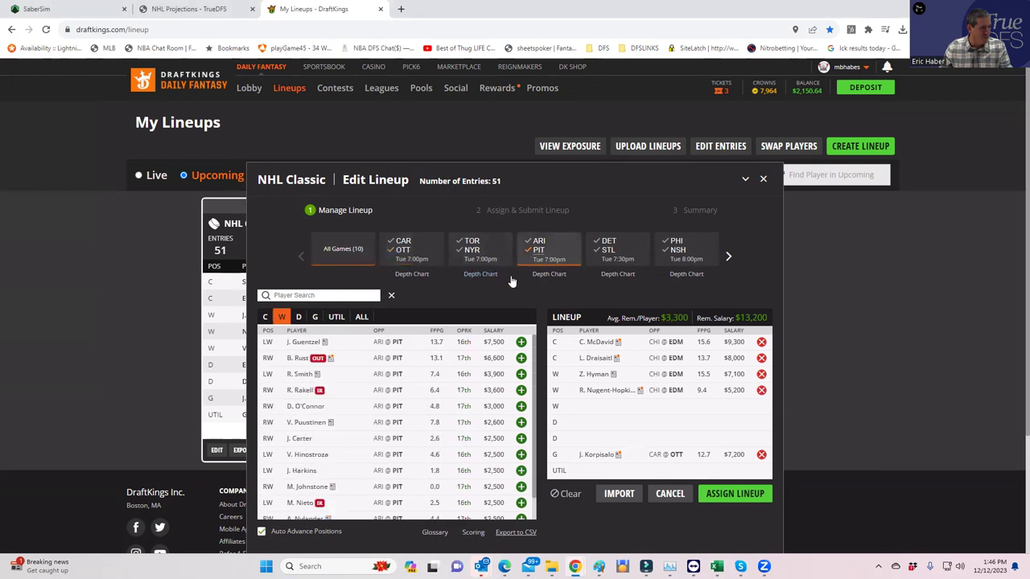
{"action": "left_click", "coordinate": [521, 422]}
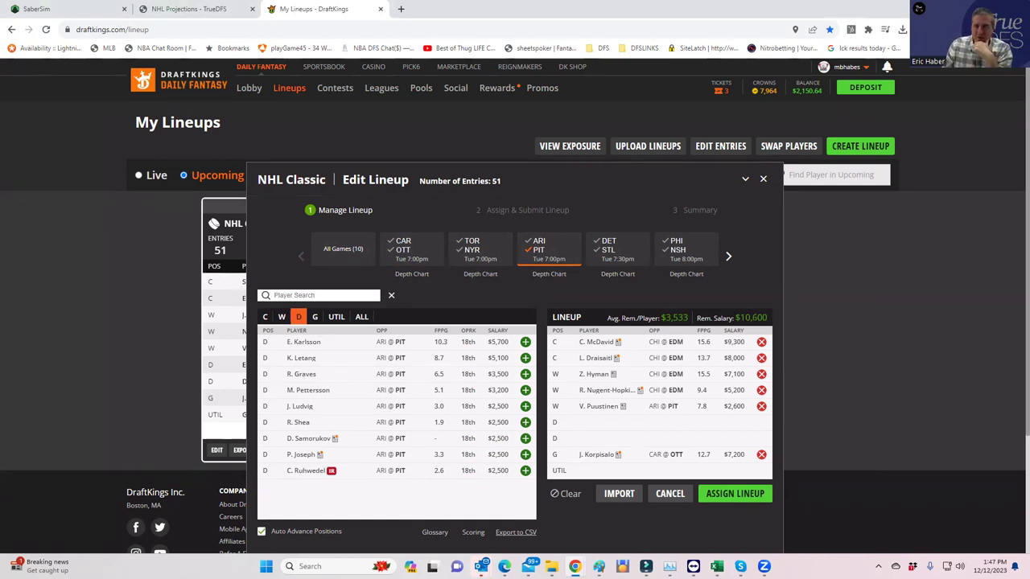
Browse the projections workbook for a defenseman, and in the DraftKings lineup clear the Pittsburgh filter, search for "nurs" and add D. Nurse at D.
{"action": "key", "text": "alt+Tab"}
{"action": "scroll", "coordinate": [323, 344], "scroll_direction": "down", "scroll_amount": 2}
{"action": "scroll", "coordinate": [325, 342], "scroll_direction": "up", "scroll_amount": 2}
{"action": "scroll", "coordinate": [332, 328], "scroll_direction": "down", "scroll_amount": 7}
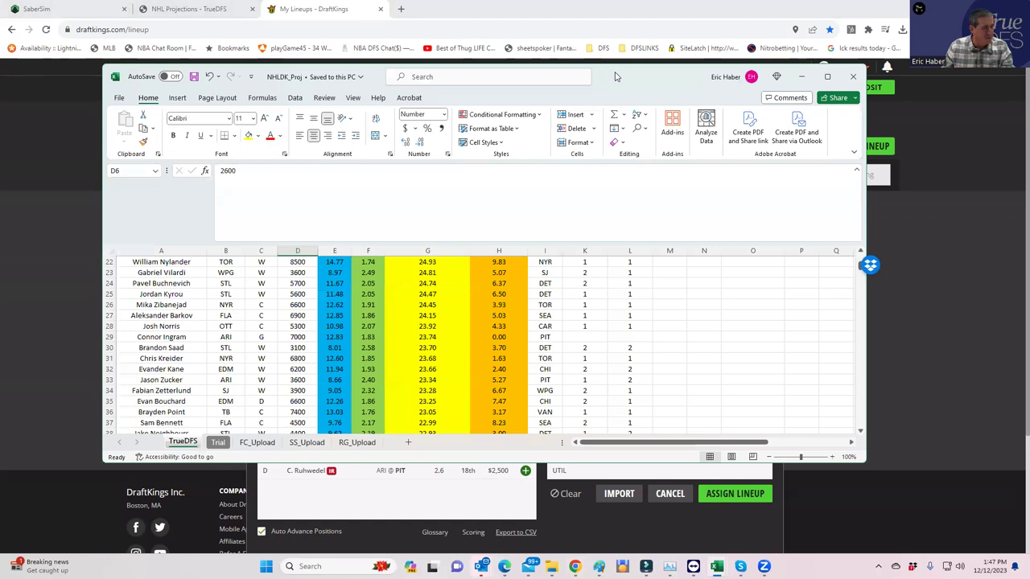
{"action": "key", "text": "alt+Tab"}
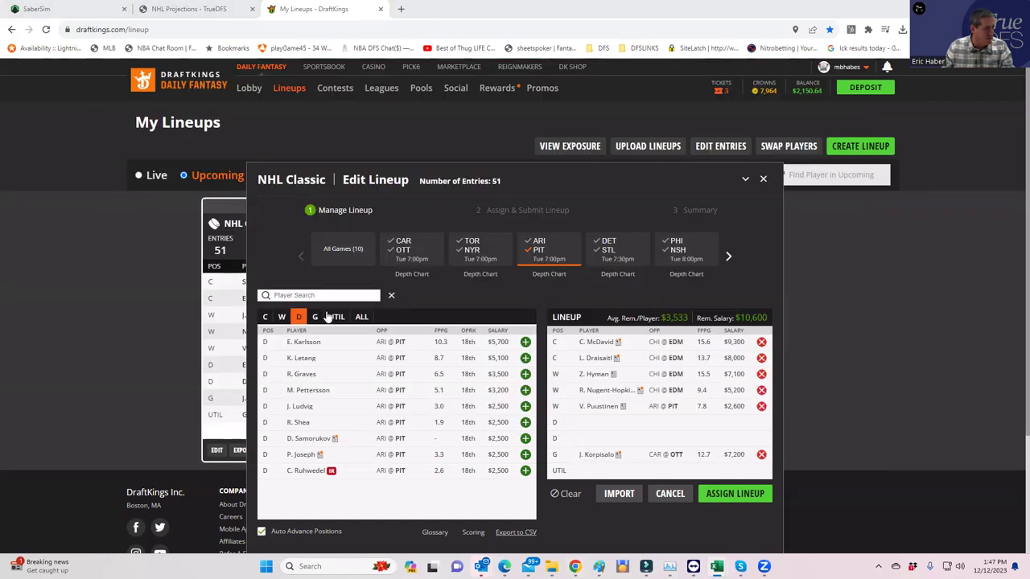
{"action": "left_click", "coordinate": [549, 248]}
{"action": "left_click", "coordinate": [305, 295]}
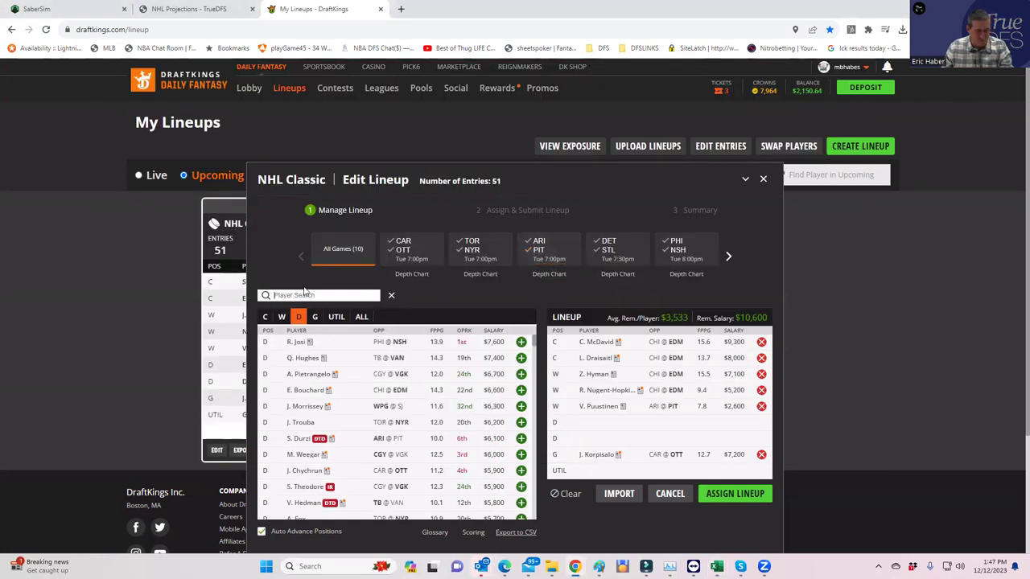
{"action": "type", "text": "nurs"}
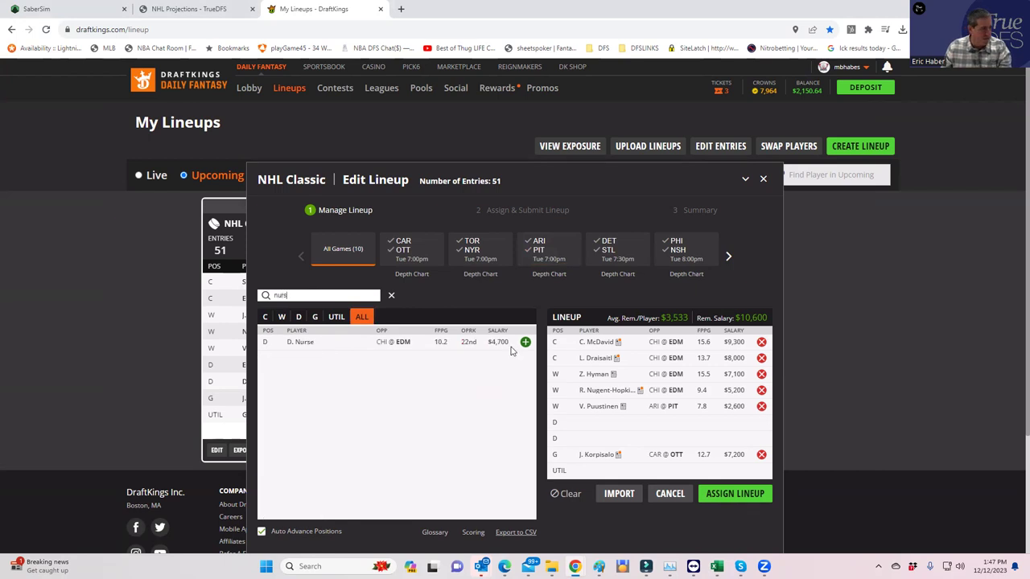
{"action": "left_click", "coordinate": [525, 342]}
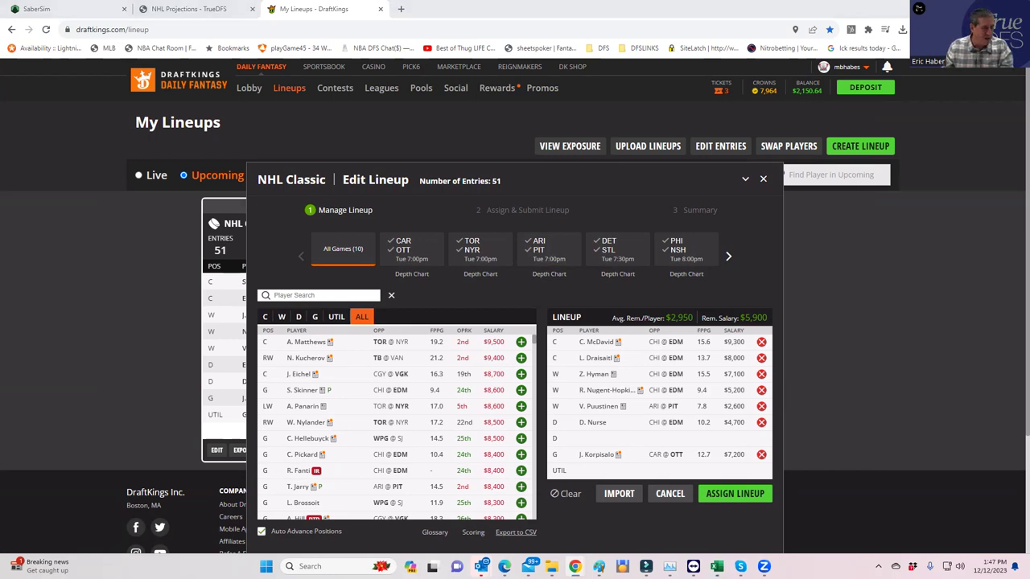
Switch to the projections workbook, maximize it, and look through the players for cheap options to fill the remaining D and UTIL spots.
{"action": "key", "text": "alt+Tab"}
{"action": "key", "text": "super+Up"}
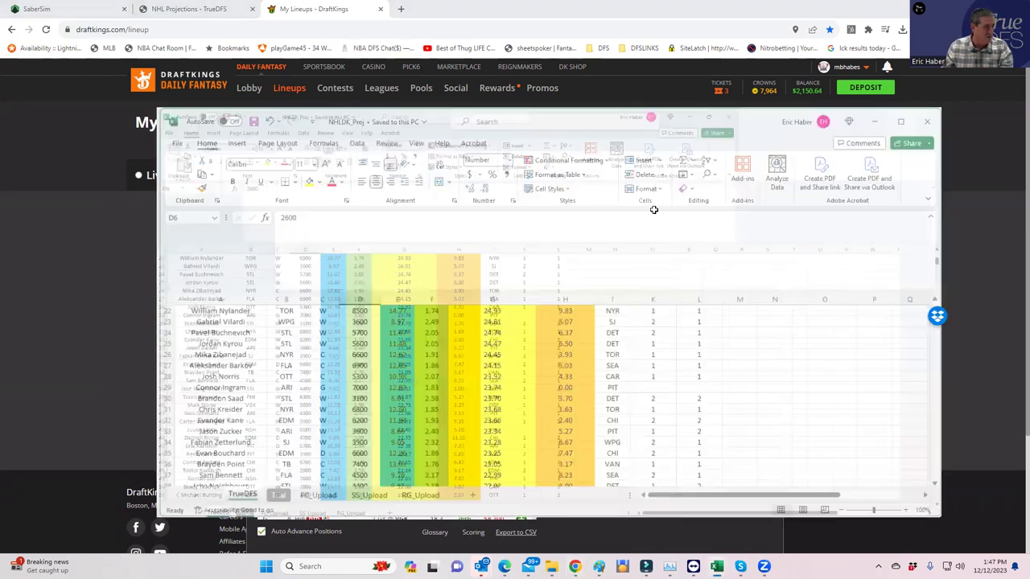
{"action": "scroll", "coordinate": [297, 288], "scroll_direction": "up", "scroll_amount": 7}
{"action": "scroll", "coordinate": [233, 337], "scroll_direction": "down", "scroll_amount": 5}
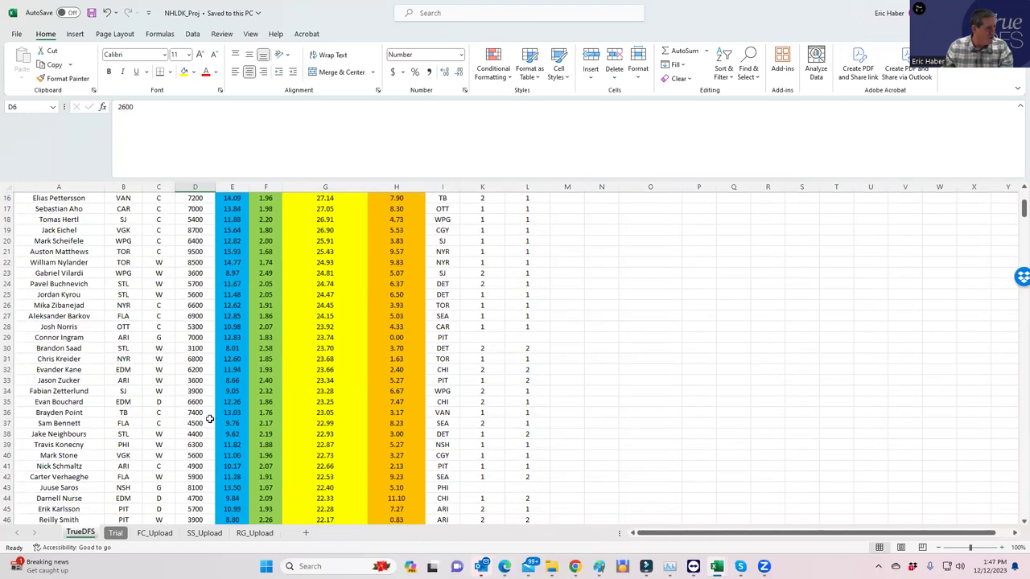
{"action": "scroll", "coordinate": [212, 417], "scroll_direction": "down", "scroll_amount": 1}
{"action": "scroll", "coordinate": [203, 396], "scroll_direction": "down", "scroll_amount": 4}
{"action": "scroll", "coordinate": [203, 394], "scroll_direction": "down", "scroll_amount": 5}
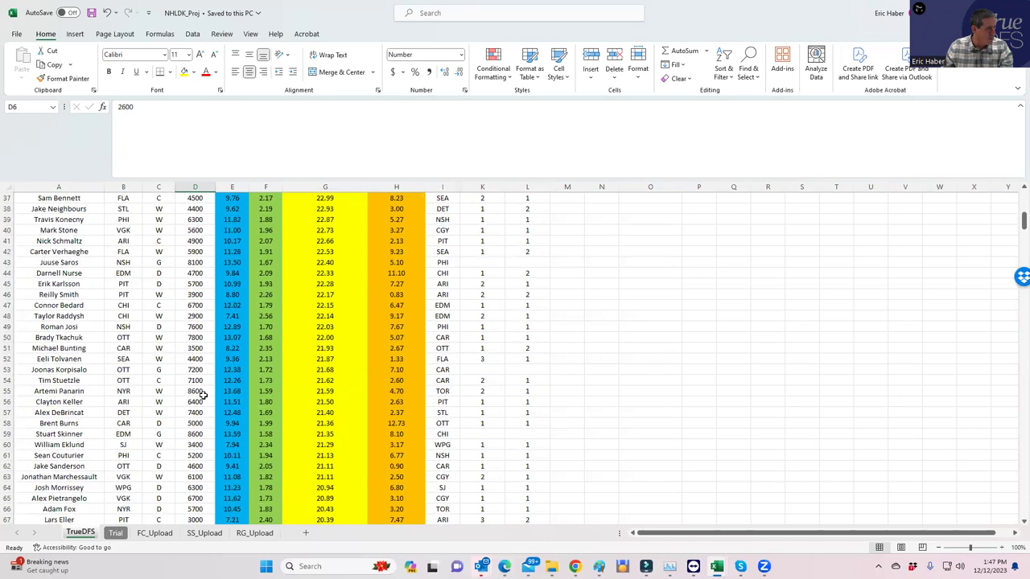
{"action": "scroll", "coordinate": [205, 394], "scroll_direction": "up", "scroll_amount": 15}
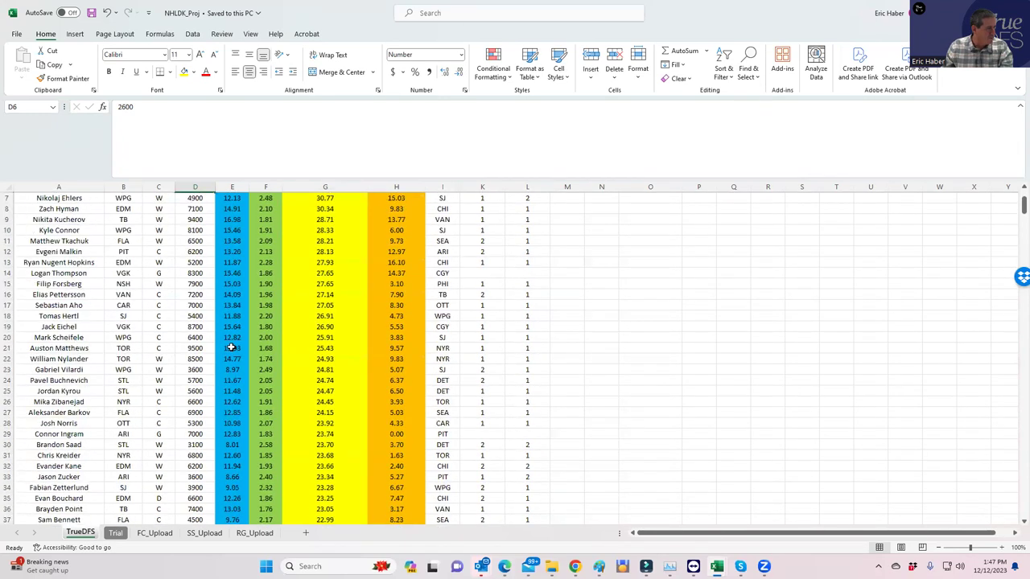
Sort the projections by pp$ from highest to lowest and check the salaries of the best-value players down to Gabriel Vilardi.
{"action": "left_click", "coordinate": [276, 198]}
{"action": "left_click", "coordinate": [230, 228]}
{"action": "left_click", "coordinate": [201, 210]}
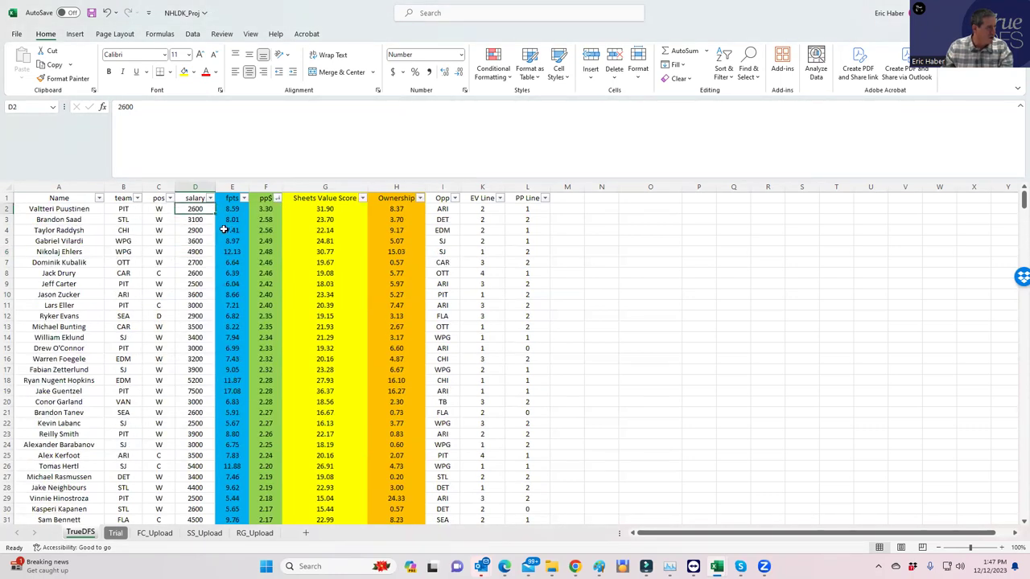
{"action": "key", "text": "Down"}
{"action": "key", "text": "Down"}
{"action": "key", "text": "Down"}
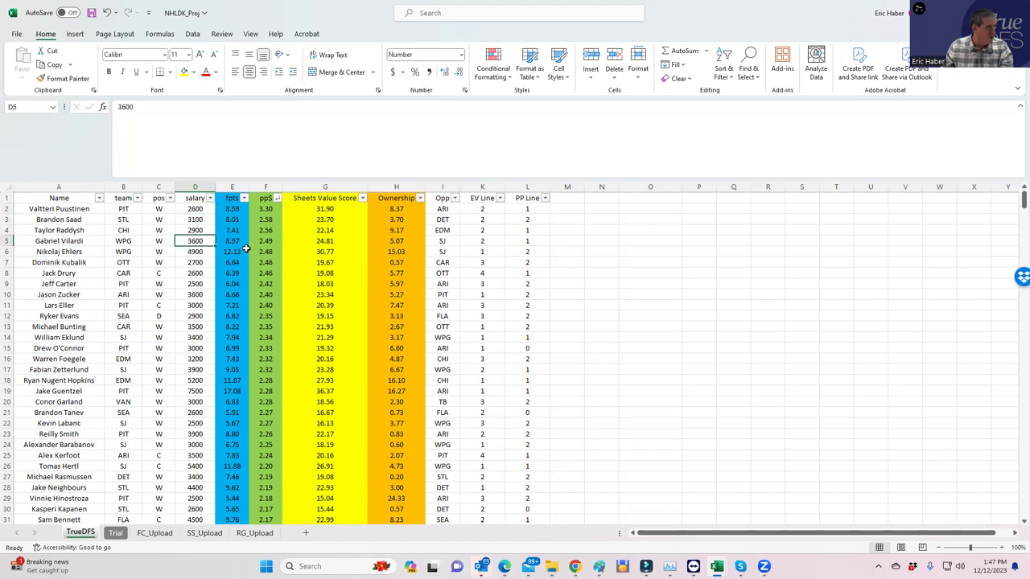
Restore the projections workbook to a smaller window and check the salaries of Jeff Carter, Ryker Evans and Taylor Raddysh, plus Raddysh's opponent.
{"action": "double_click", "coordinate": [342, 16]}
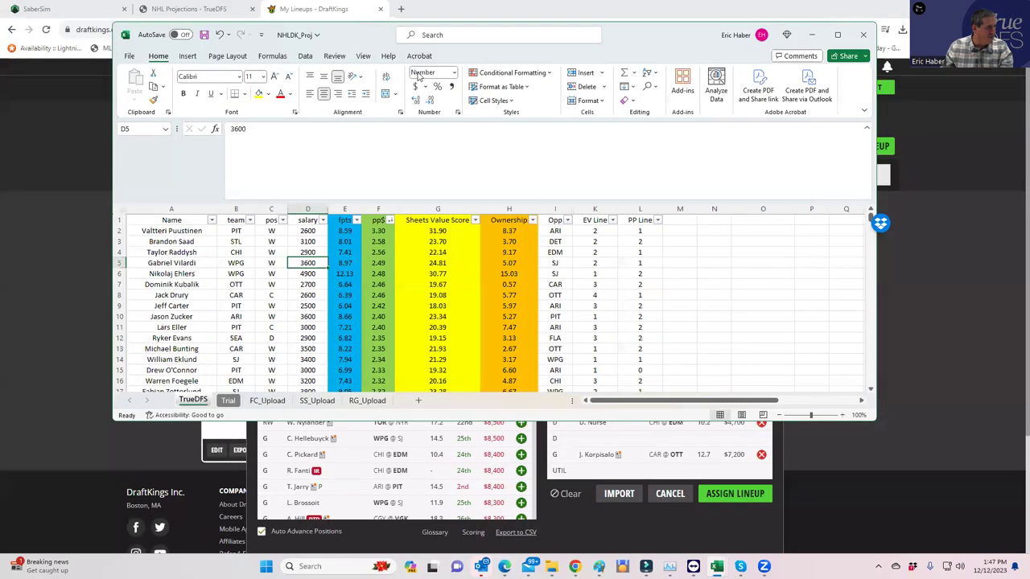
{"action": "left_click", "coordinate": [312, 306]}
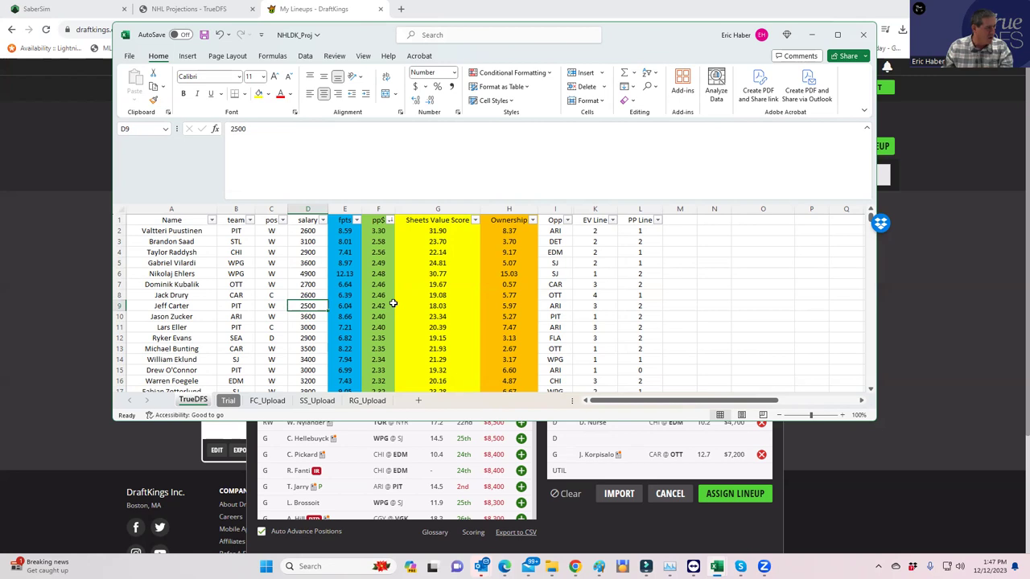
{"action": "left_click", "coordinate": [313, 337]}
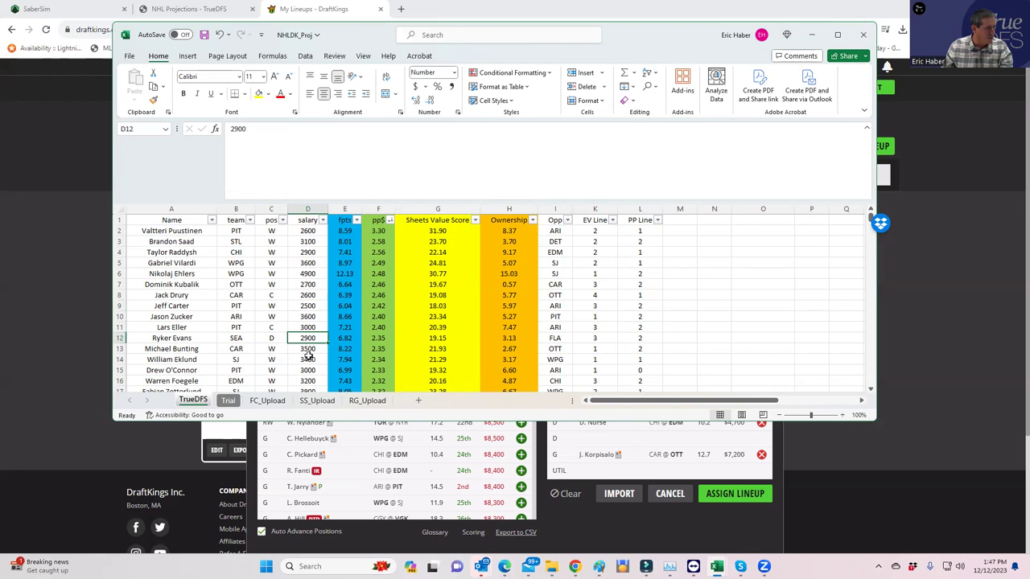
{"action": "left_click", "coordinate": [300, 255]}
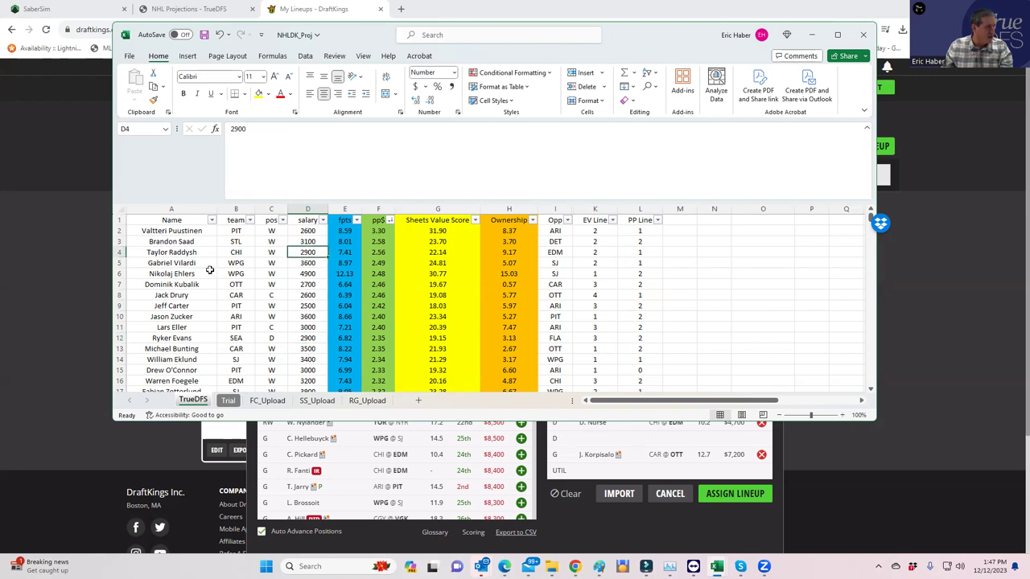
{"action": "left_click", "coordinate": [188, 251]}
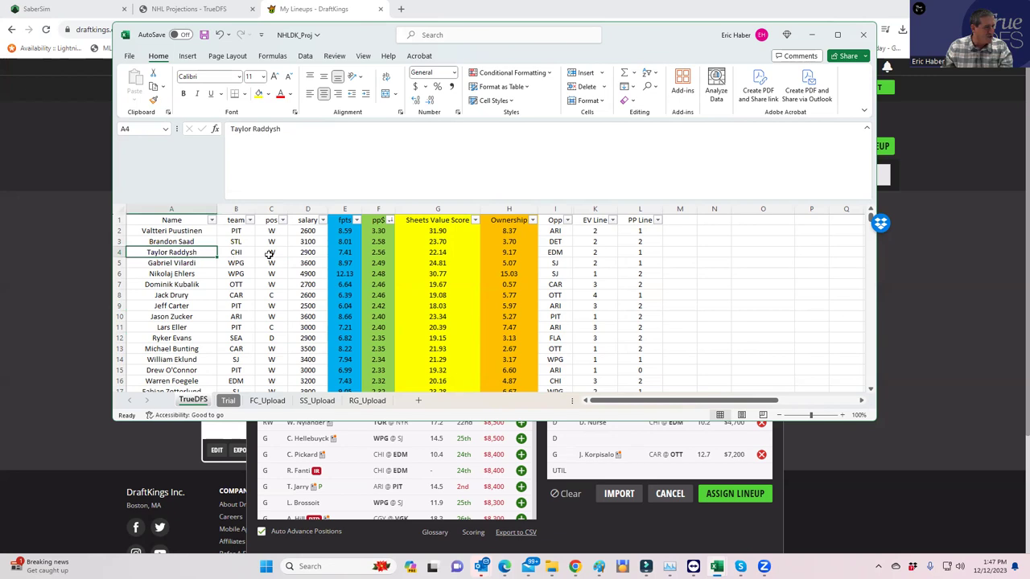
{"action": "left_click", "coordinate": [550, 252]}
{"action": "left_click", "coordinate": [305, 250]}
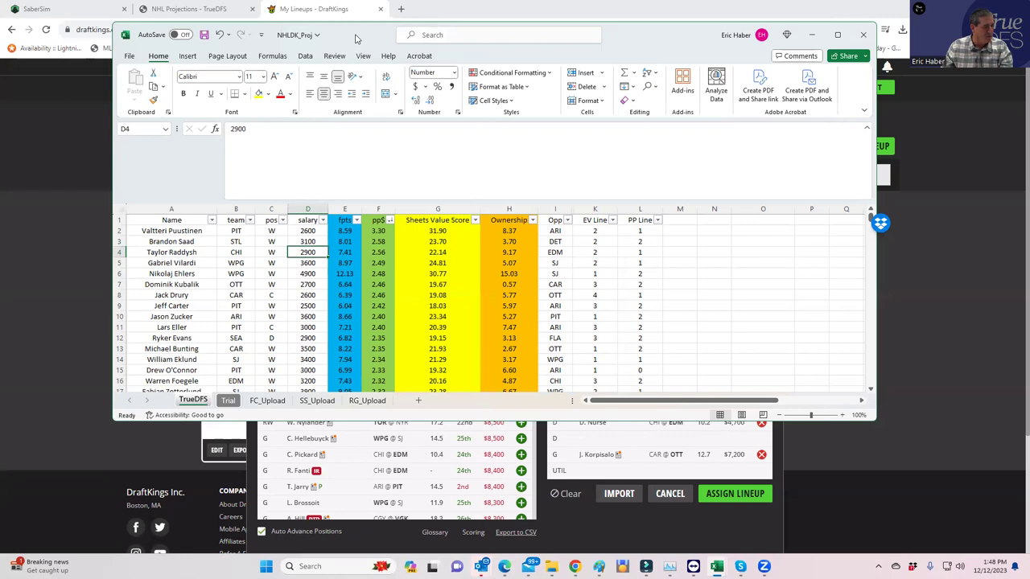
Switch to the DraftKings lineup, search for "radd" and add T. Raddysh of Chicago at UTIL.
{"action": "key", "text": "alt+Tab"}
{"action": "left_click", "coordinate": [320, 295]}
{"action": "type", "text": "radd"}
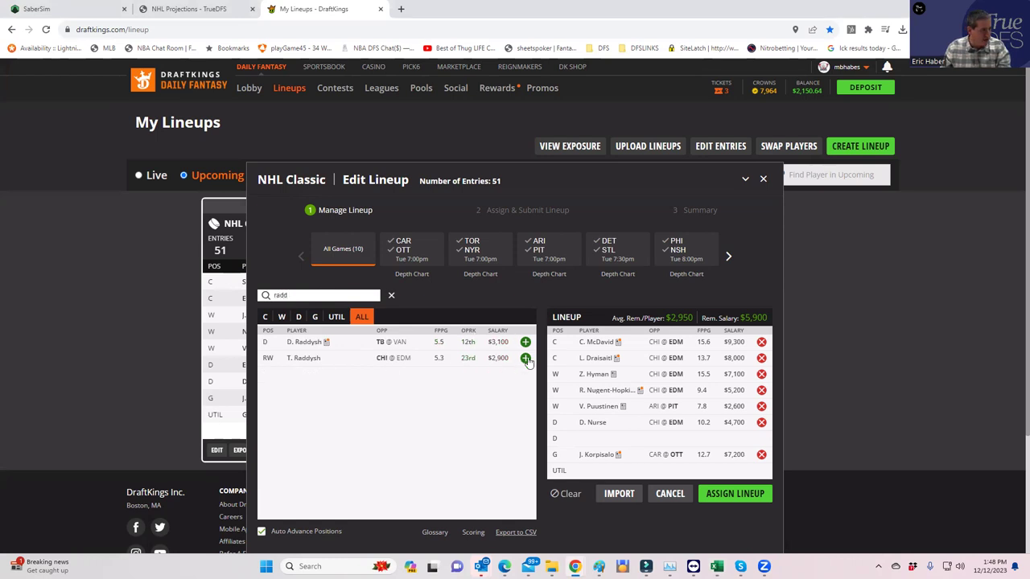
{"action": "left_click", "coordinate": [525, 358]}
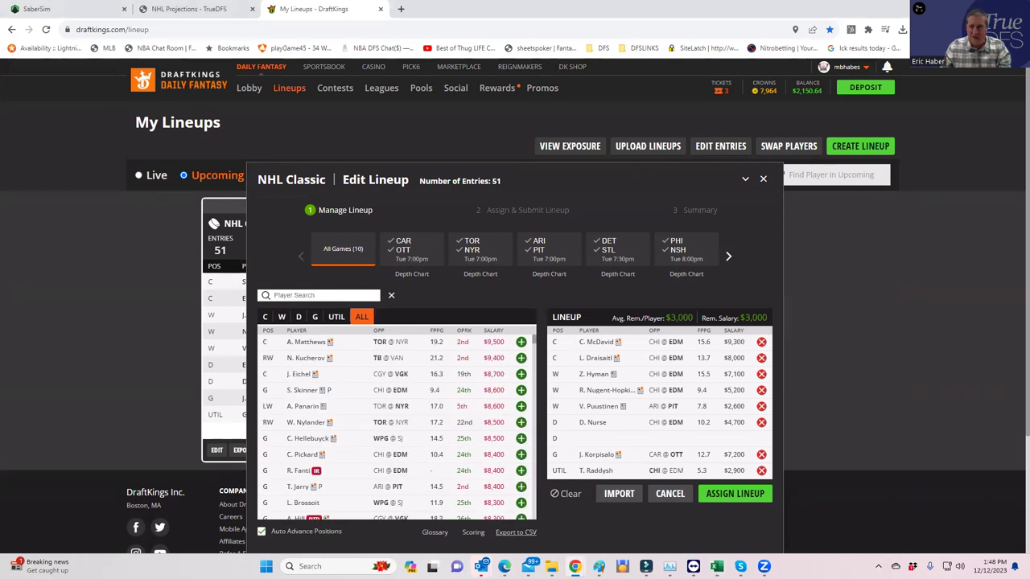
Check Ryker Evans' salary in the projections workbook, then search for "evan" in the DraftKings lineup and add R. Evans at D.
{"action": "key", "text": "alt+Tab"}
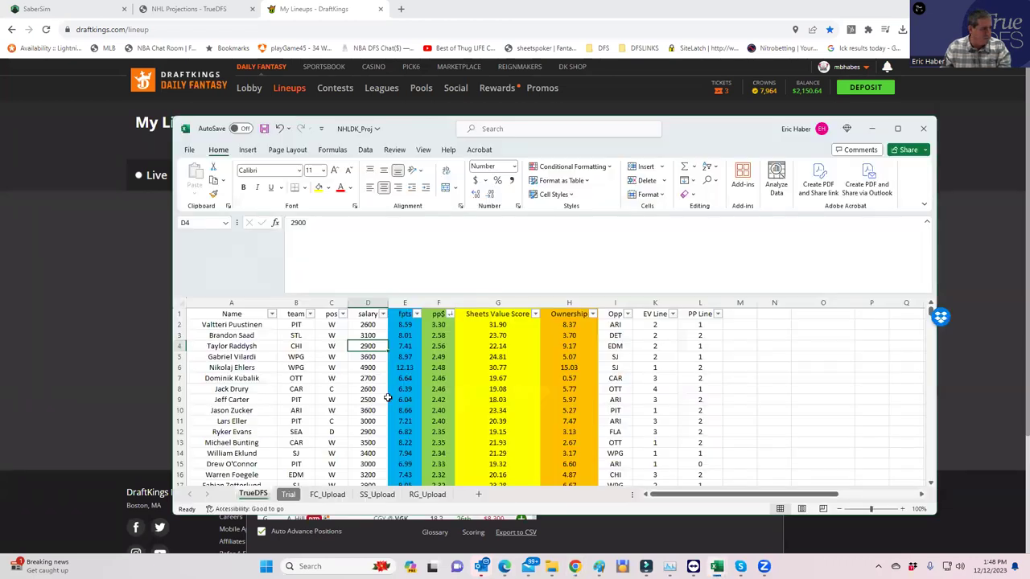
{"action": "left_click", "coordinate": [375, 431]}
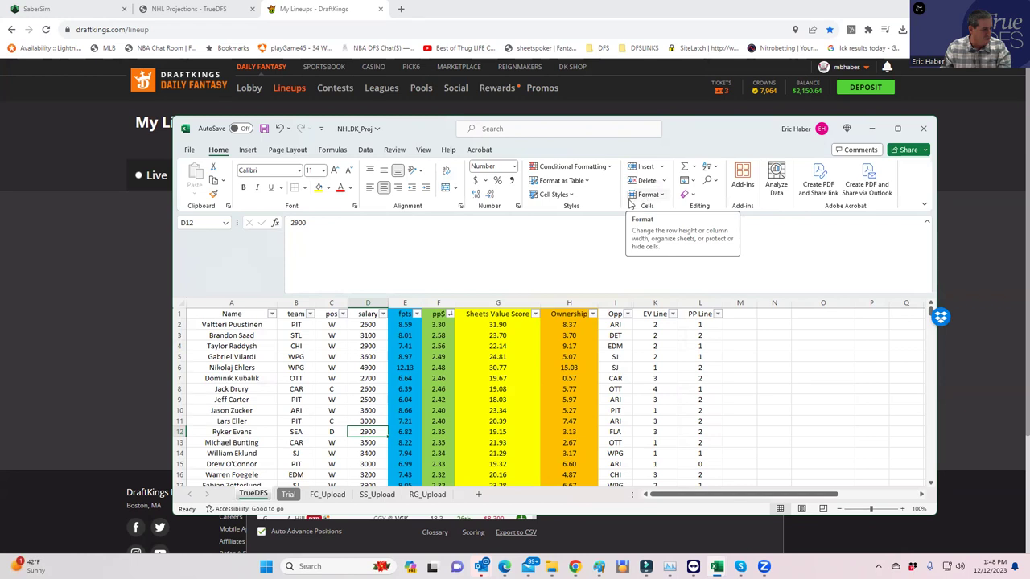
{"action": "key", "text": "alt+Tab"}
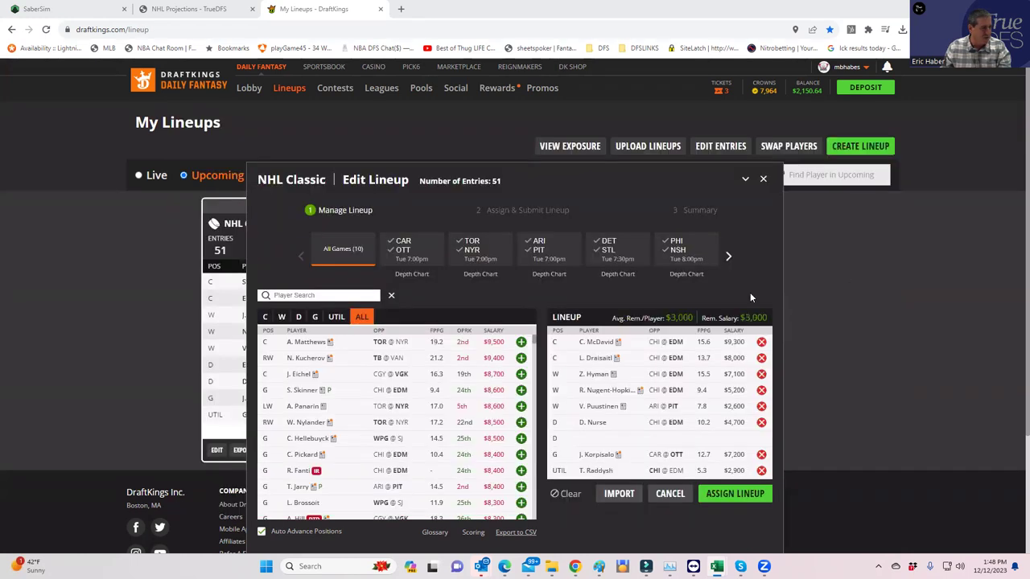
{"action": "left_click", "coordinate": [298, 316]}
{"action": "left_click", "coordinate": [299, 294]}
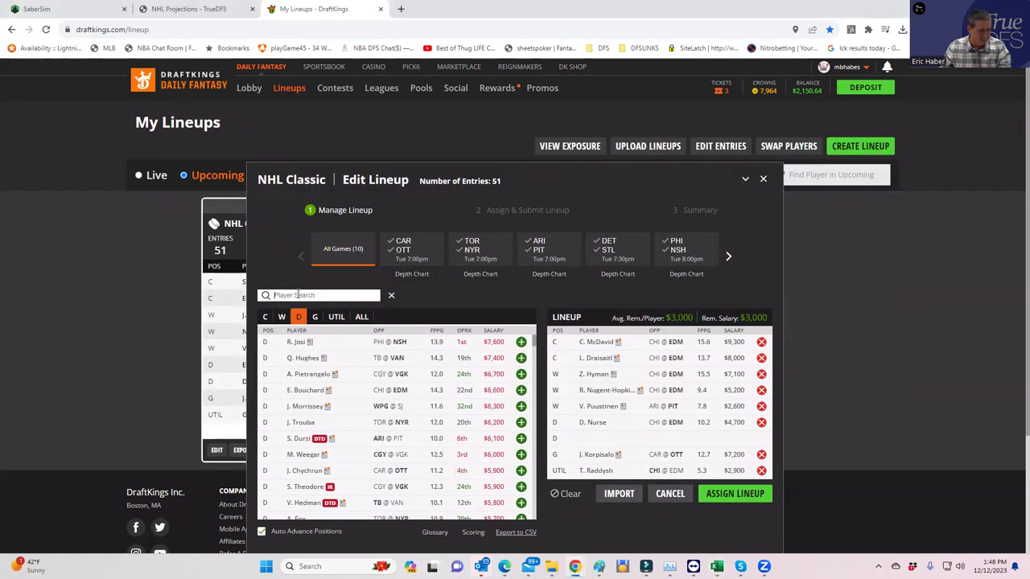
{"action": "type", "text": "evan"}
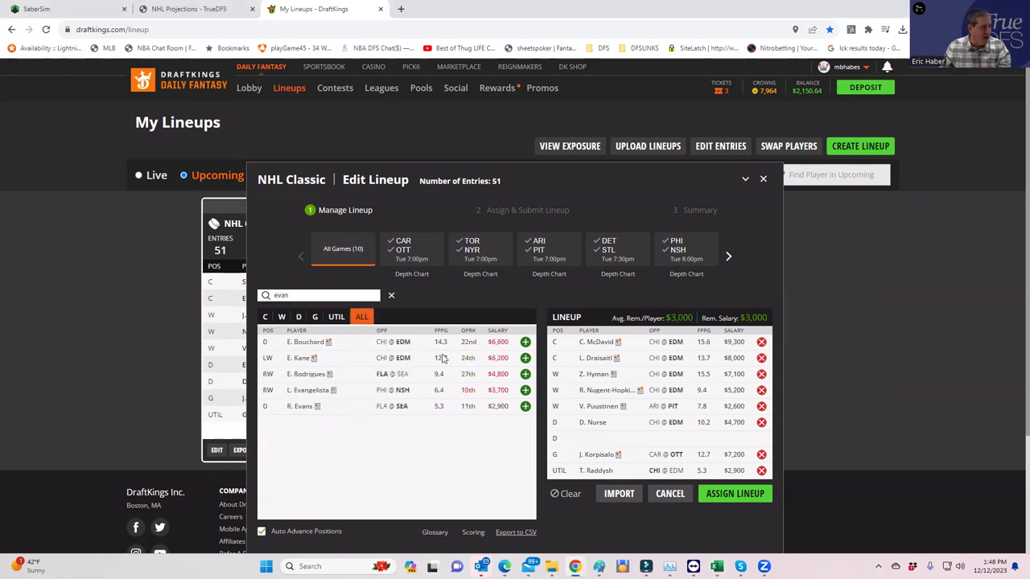
{"action": "left_click", "coordinate": [525, 407]}
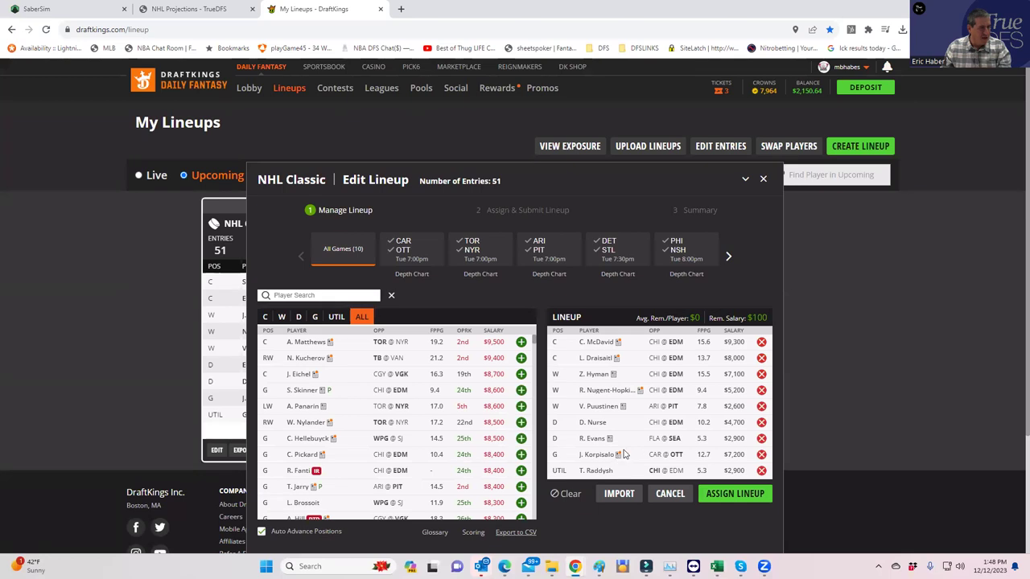
Assign the completed lineup only to a first batch of NHL $100K Tuesday Twenty entries instead of all entries, and close the summary.
{"action": "left_click", "coordinate": [728, 495]}
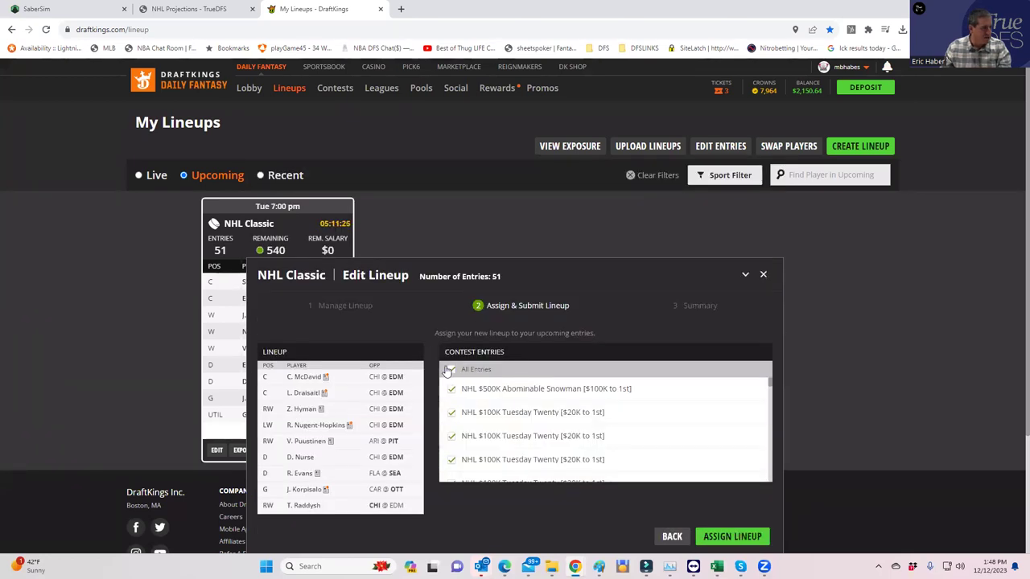
{"action": "left_click", "coordinate": [452, 370]}
{"action": "left_click", "coordinate": [452, 414]}
{"action": "left_click", "coordinate": [451, 437]}
{"action": "left_click", "coordinate": [451, 460]}
{"action": "scroll", "coordinate": [553, 450], "scroll_direction": "down", "scroll_amount": 2}
{"action": "left_click", "coordinate": [451, 416]}
{"action": "left_click", "coordinate": [452, 394]}
{"action": "left_click", "coordinate": [451, 440]}
{"action": "left_click", "coordinate": [453, 465]}
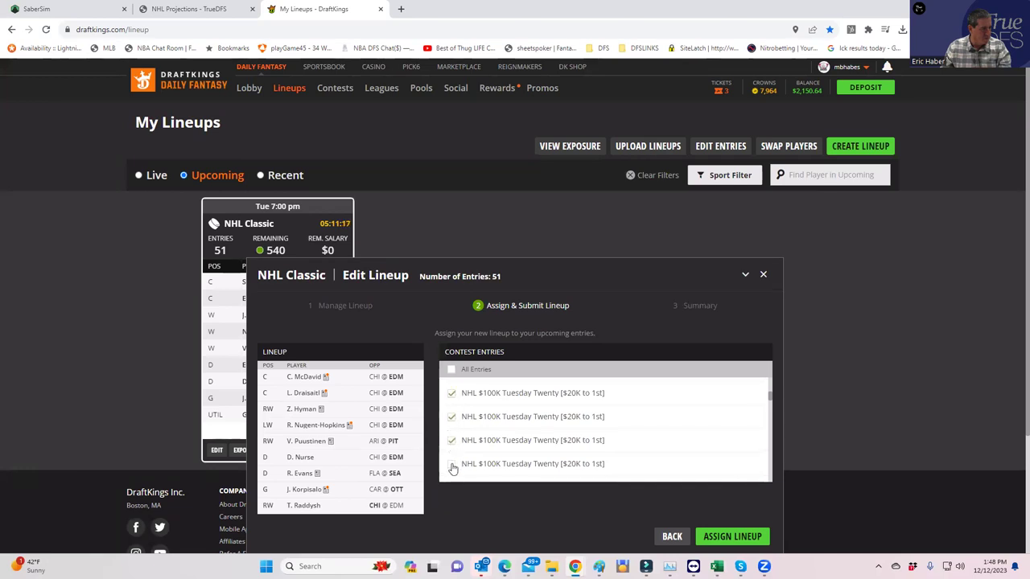
{"action": "scroll", "coordinate": [574, 443], "scroll_direction": "down", "scroll_amount": 2}
{"action": "left_click", "coordinate": [451, 382]}
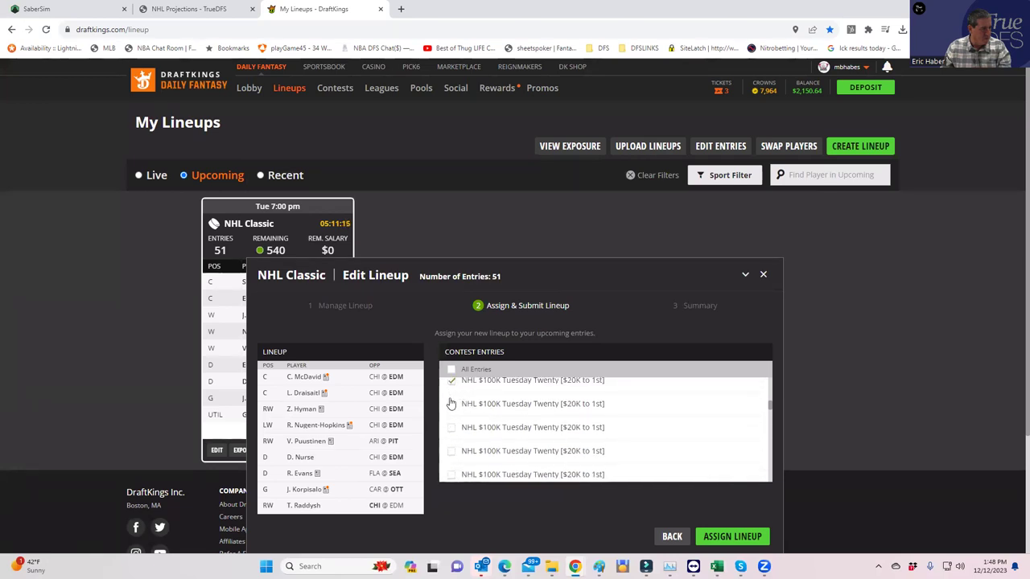
{"action": "left_click", "coordinate": [452, 405]}
{"action": "left_click", "coordinate": [452, 454]}
{"action": "left_click", "coordinate": [731, 537]}
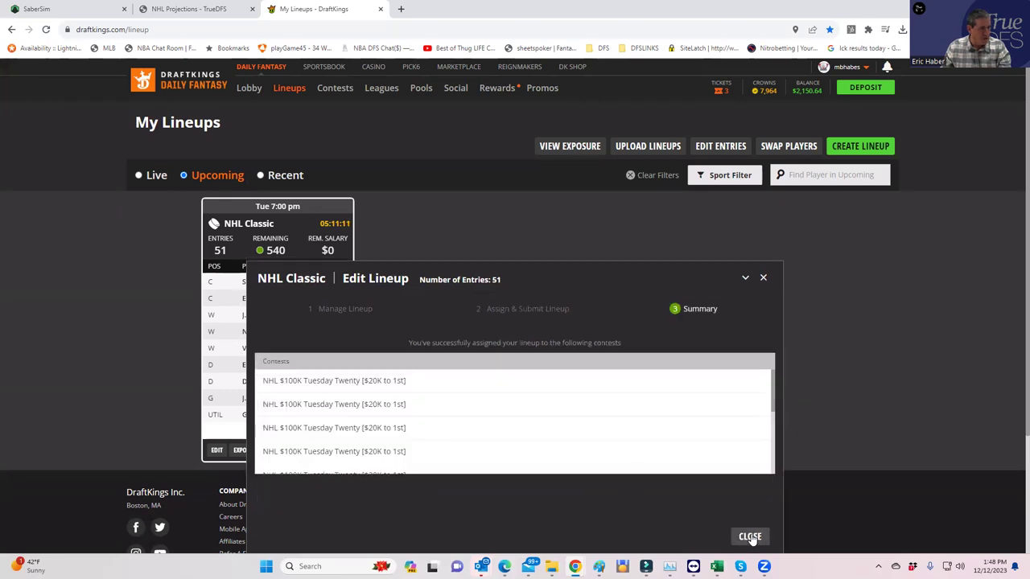
{"action": "left_click", "coordinate": [745, 536]}
Open the remaining NHL Classic entries' lineup for editing and filter the player list to Winnipeg.
{"action": "left_click", "coordinate": [216, 450]}
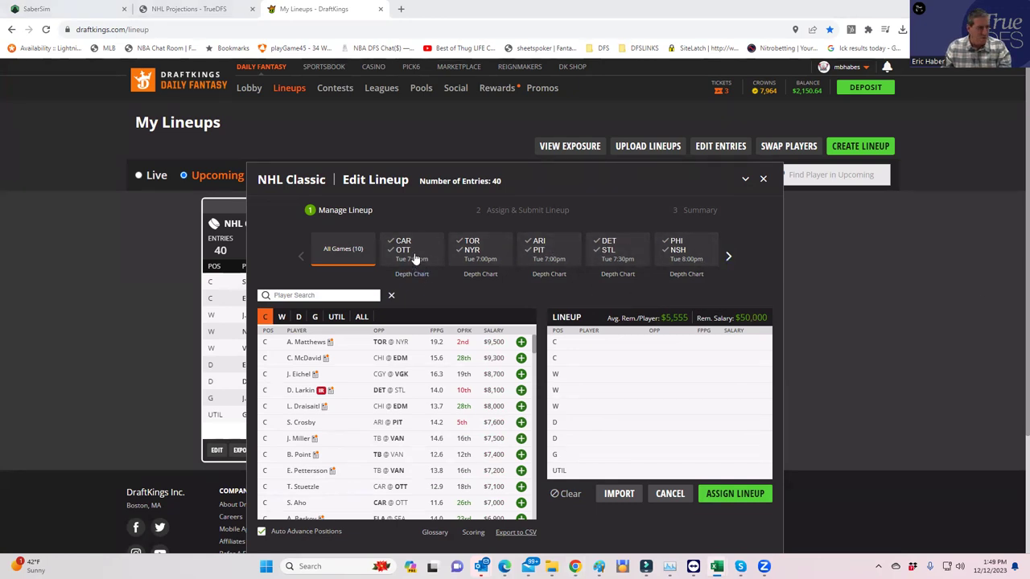
{"action": "left_click", "coordinate": [729, 260]}
{"action": "left_click", "coordinate": [545, 254]}
{"action": "left_click", "coordinate": [545, 254]}
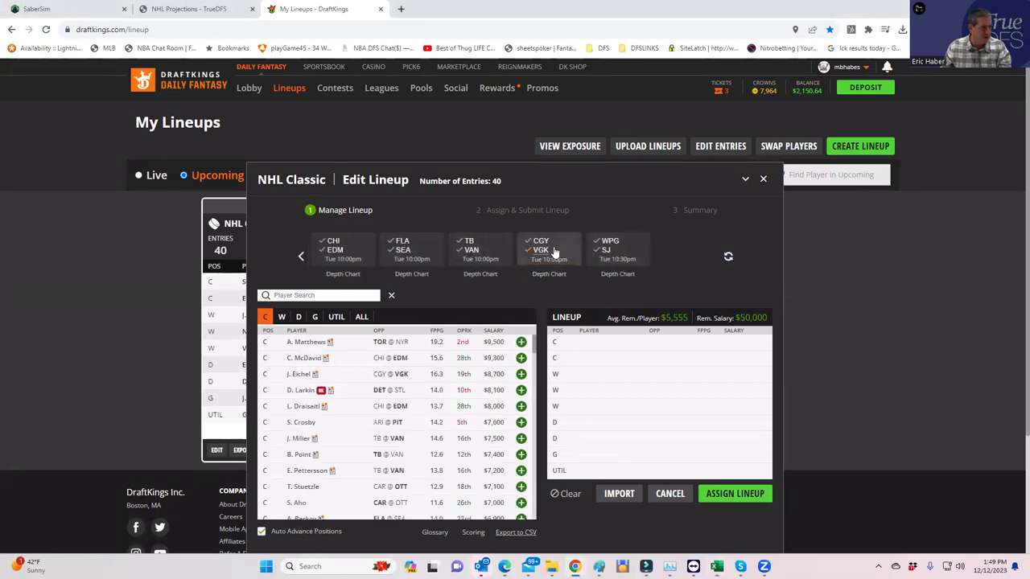
{"action": "left_click", "coordinate": [612, 250]}
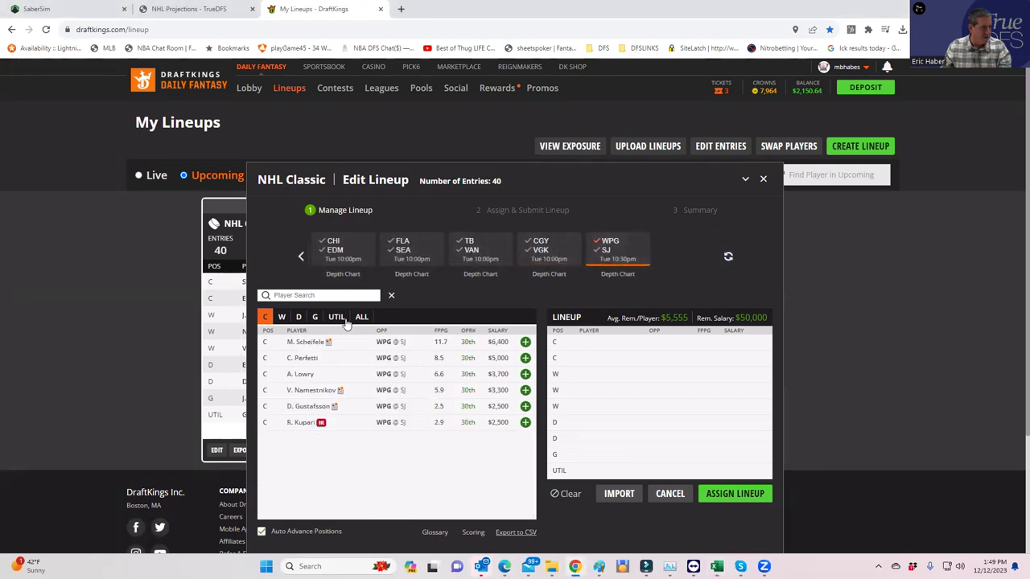
Fill the three W spots with Winnipeg wingers N. Ehlers, G. Vilardi and K. Connor, checking Connor's injury news before drafting him.
{"action": "left_click", "coordinate": [283, 317]}
{"action": "left_click", "coordinate": [525, 358]}
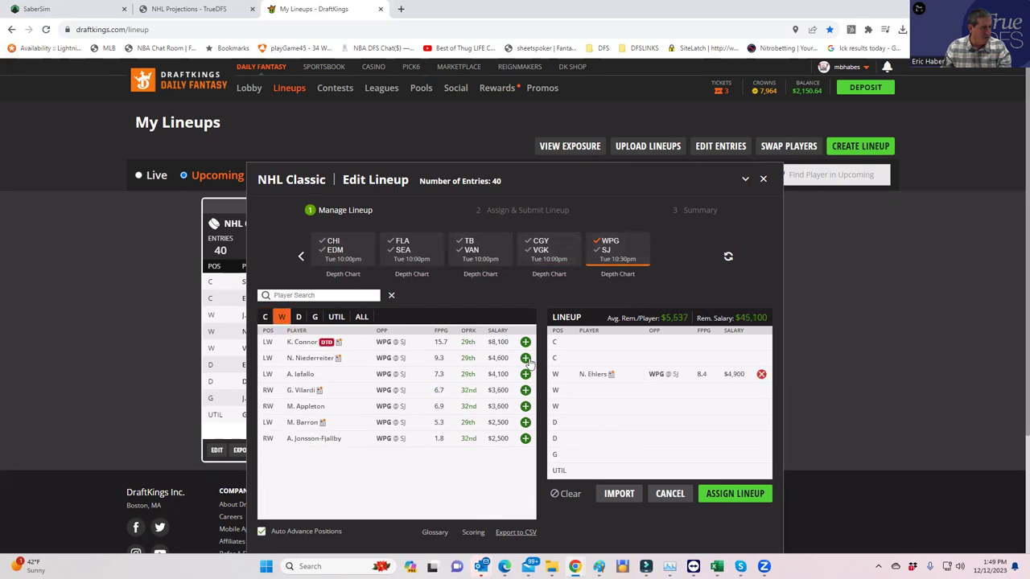
{"action": "left_click", "coordinate": [525, 390]}
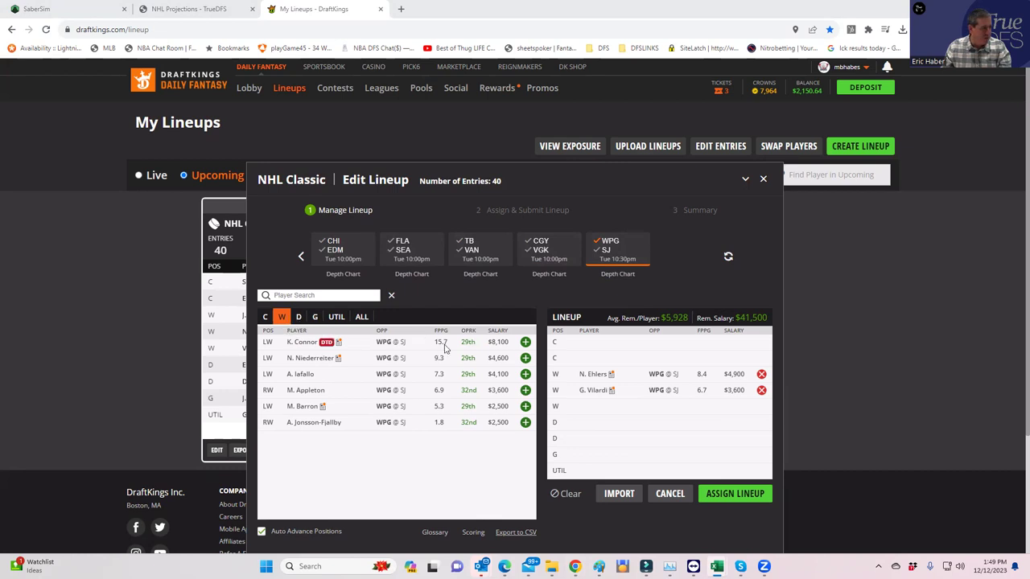
{"action": "left_click", "coordinate": [309, 343]}
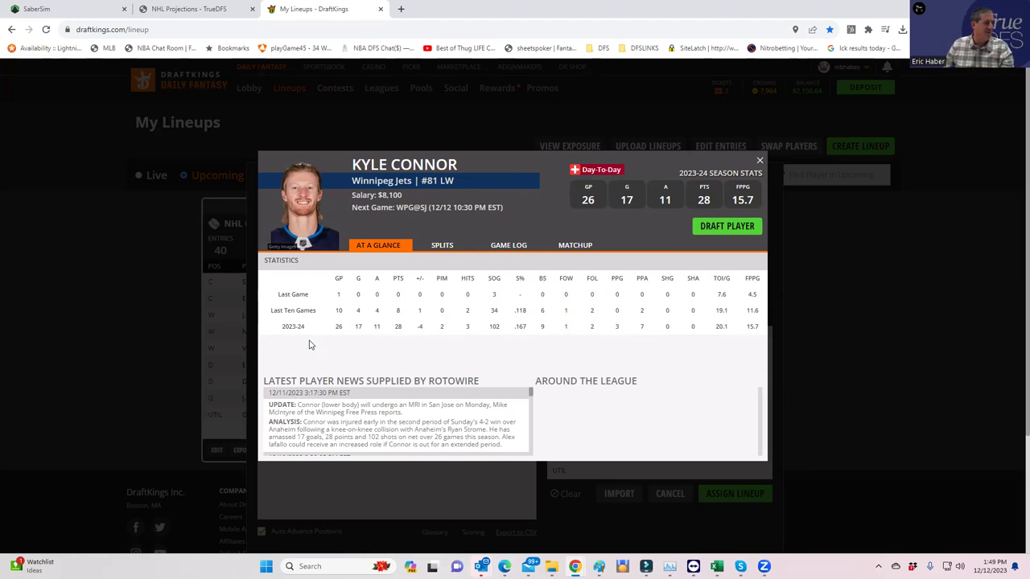
{"action": "left_click", "coordinate": [724, 227]}
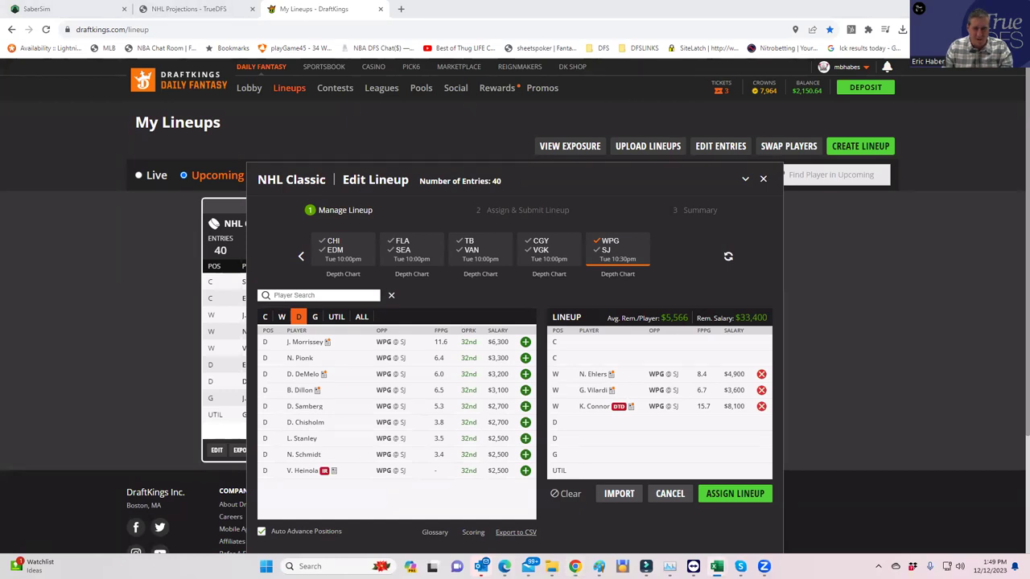
Add Winnipeg's M. Scheifele at C and J. Morrissey at D, and clear the Winnipeg filter.
{"action": "left_click", "coordinate": [264, 316]}
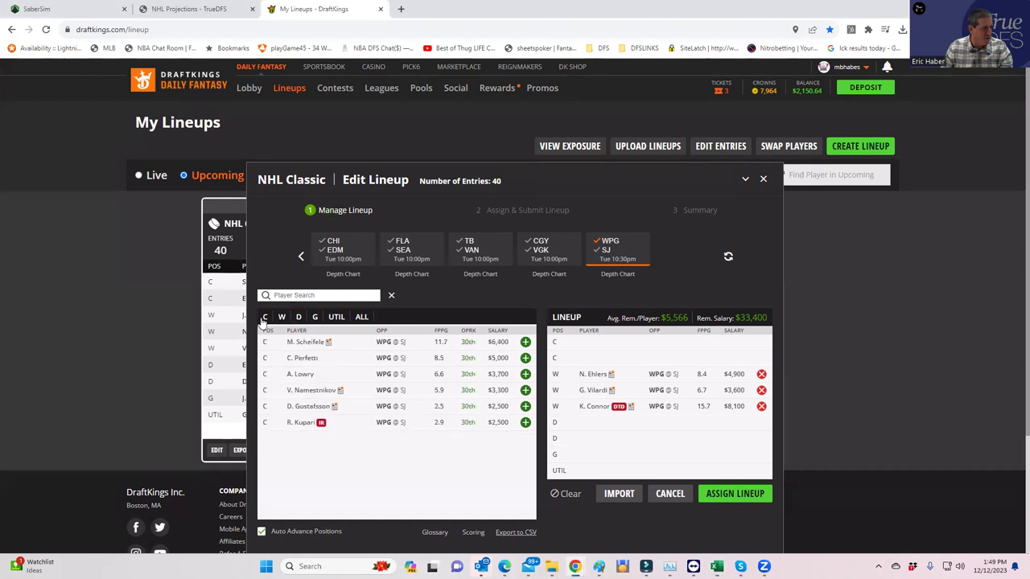
{"action": "left_click", "coordinate": [526, 342]}
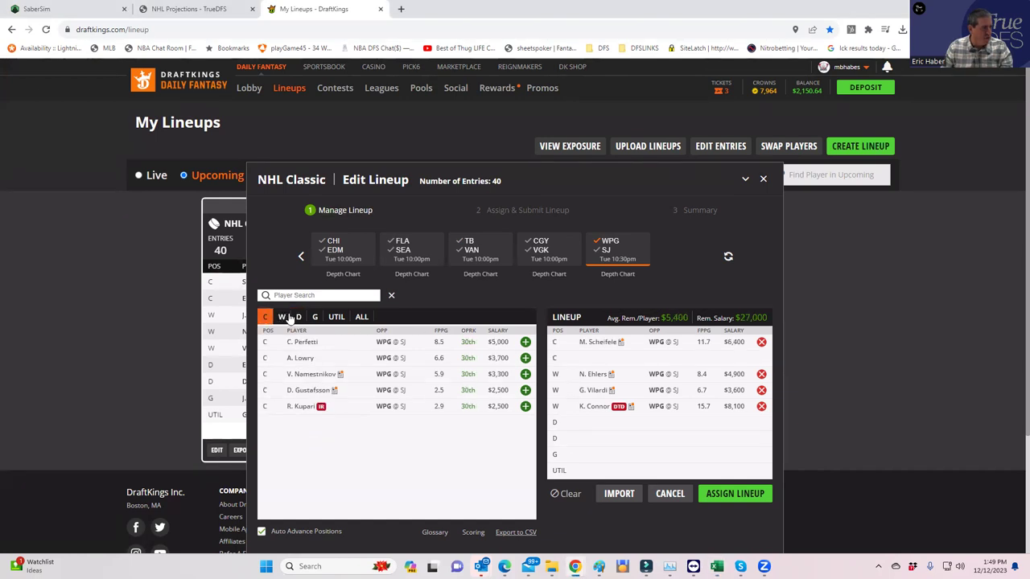
{"action": "left_click", "coordinate": [298, 316]}
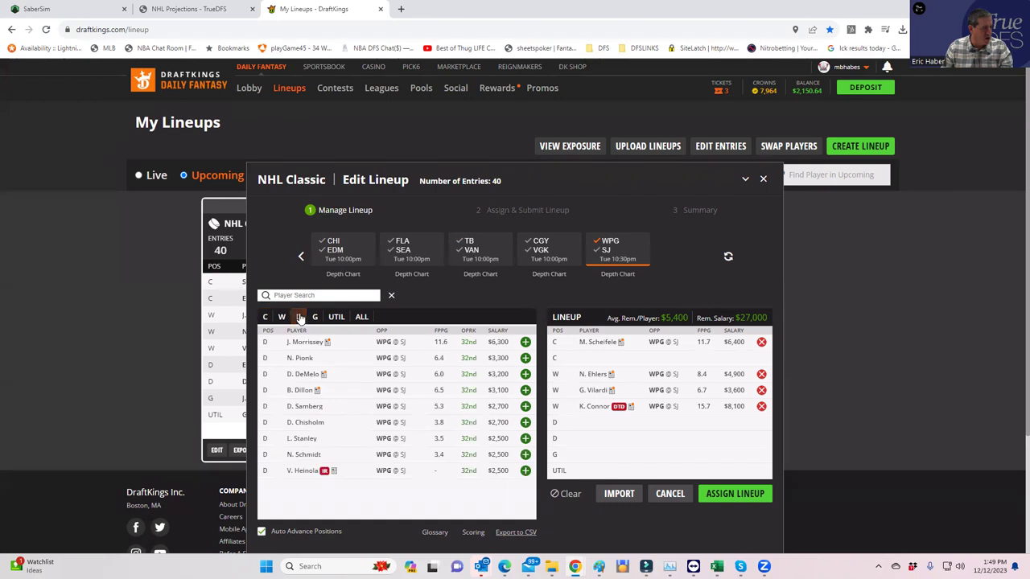
{"action": "left_click", "coordinate": [525, 342]}
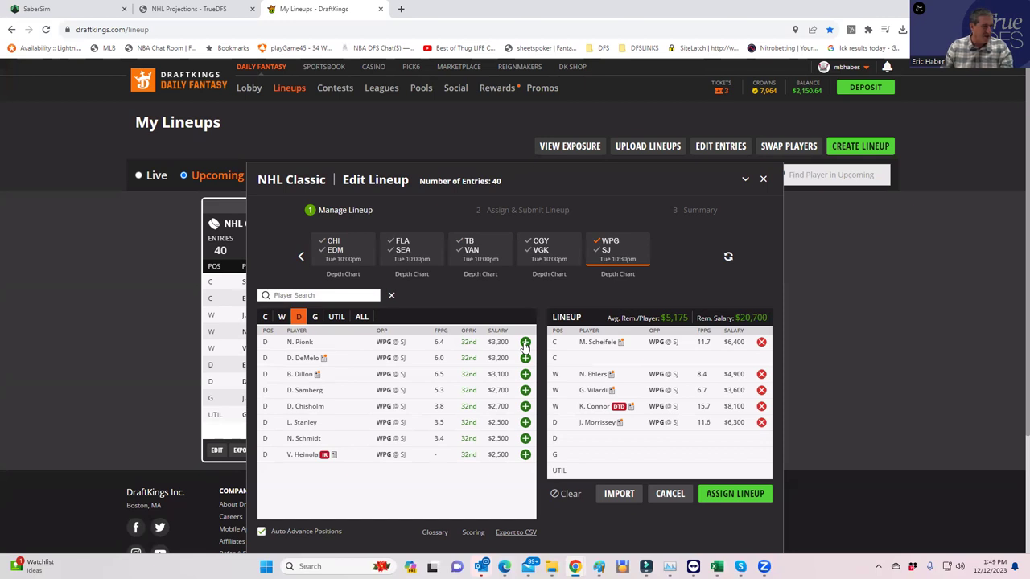
{"action": "left_click", "coordinate": [613, 245]}
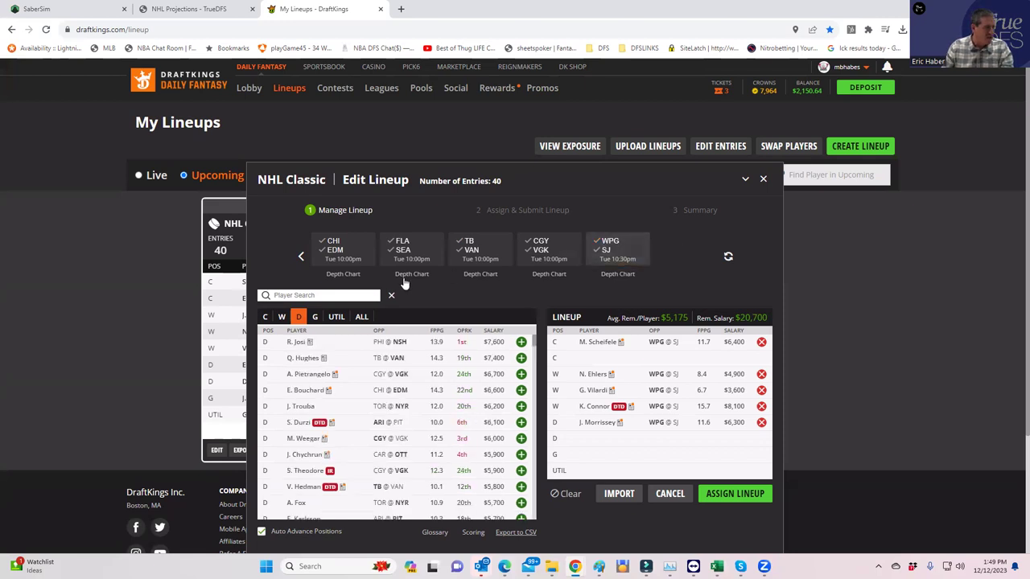
Filter the goalies to Ottawa, add J. Korpisalo at G, and clear the Ottawa filter.
{"action": "left_click", "coordinate": [314, 316]}
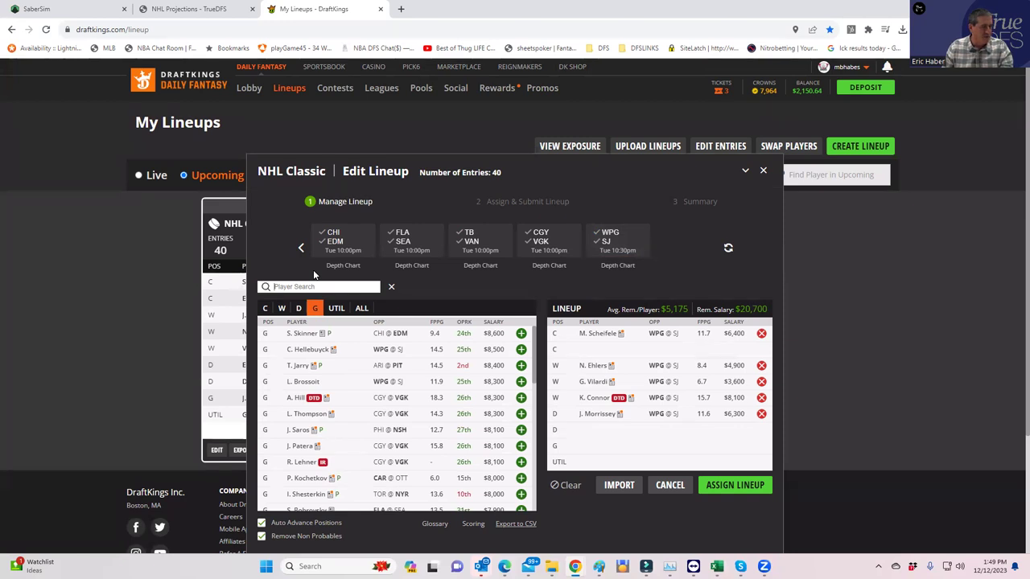
{"action": "left_click", "coordinate": [301, 248]}
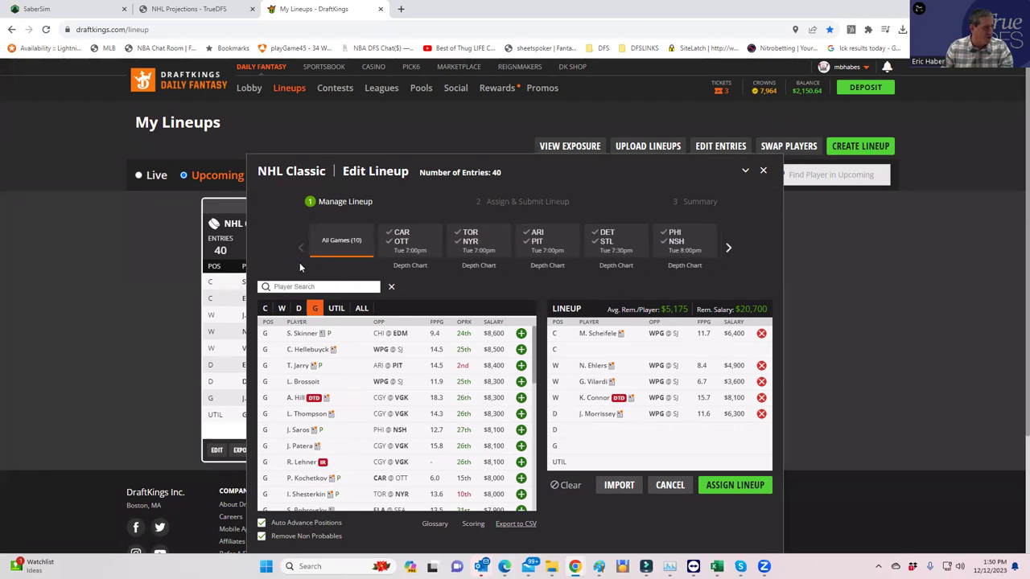
{"action": "left_click", "coordinate": [403, 244]}
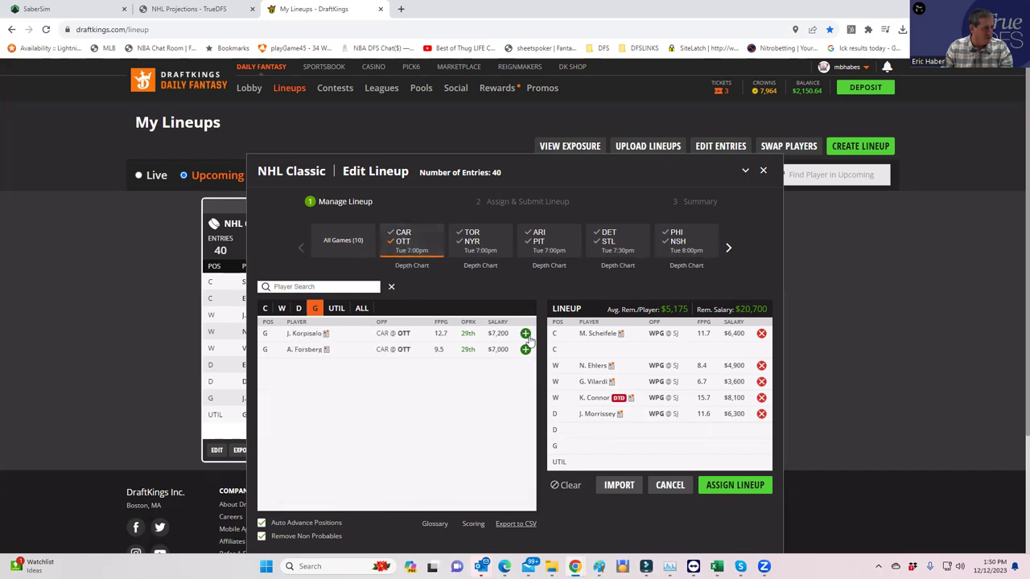
{"action": "left_click", "coordinate": [525, 335]}
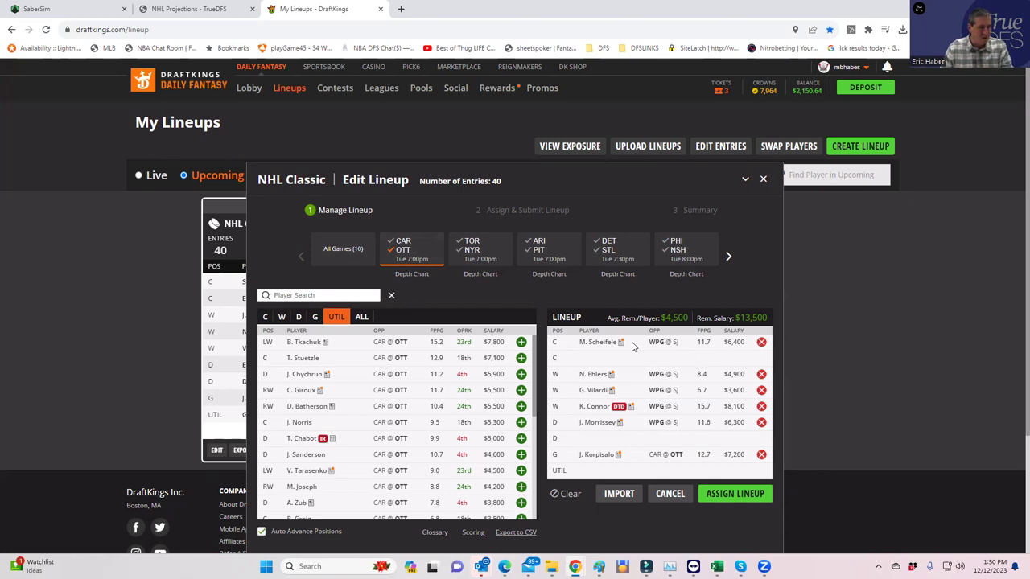
{"action": "left_click", "coordinate": [404, 255]}
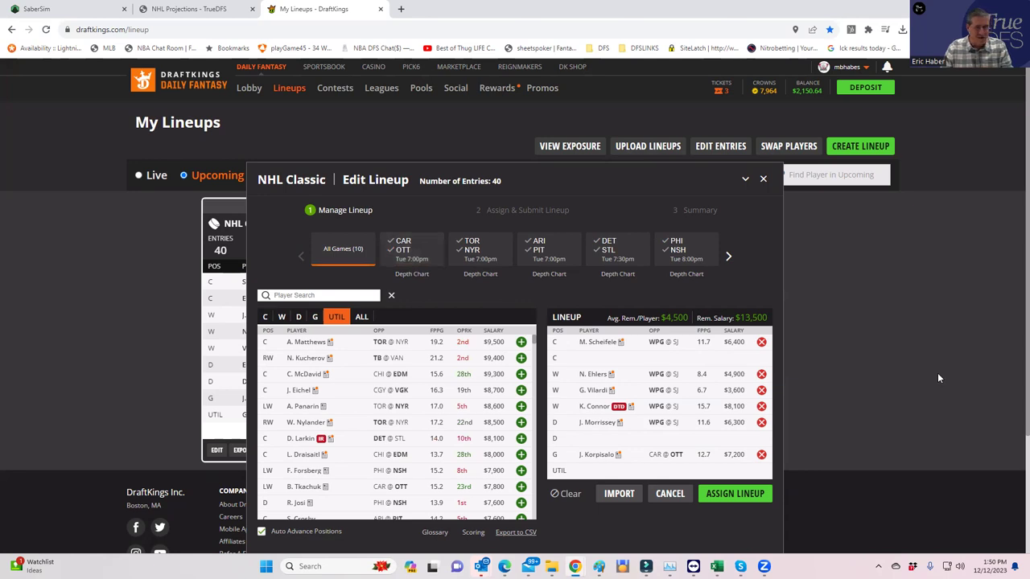
Filter the player list to Pittsburgh wingers and add V. Puustinen to the lineup's UTIL spot.
{"action": "left_click", "coordinate": [550, 256]}
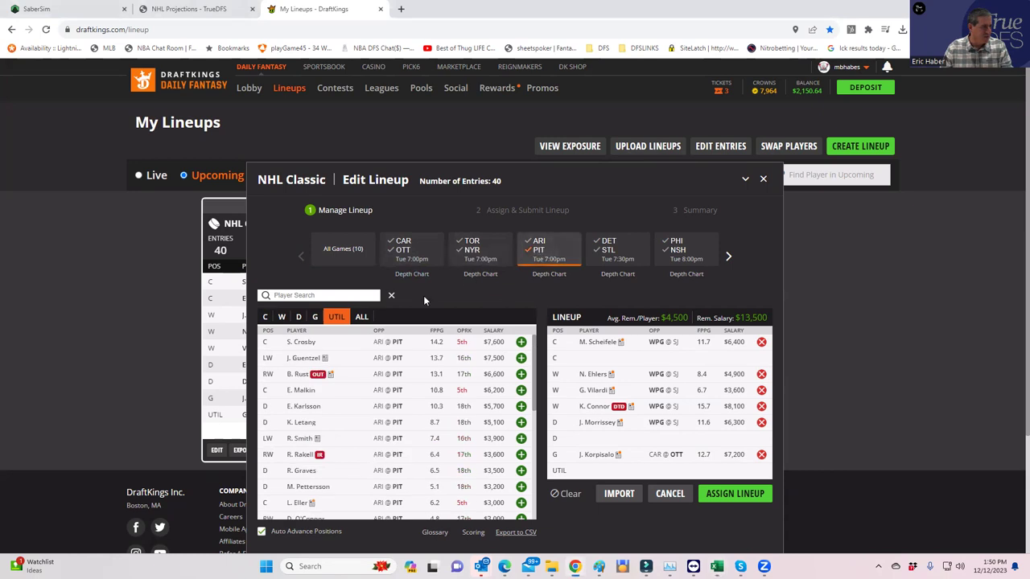
{"action": "left_click", "coordinate": [282, 317]}
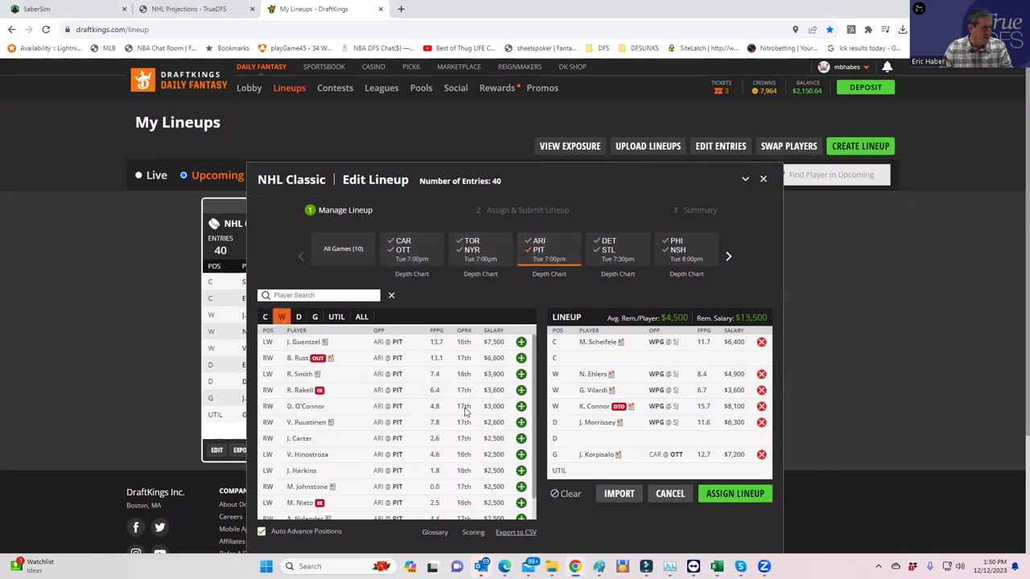
{"action": "left_click", "coordinate": [520, 422]}
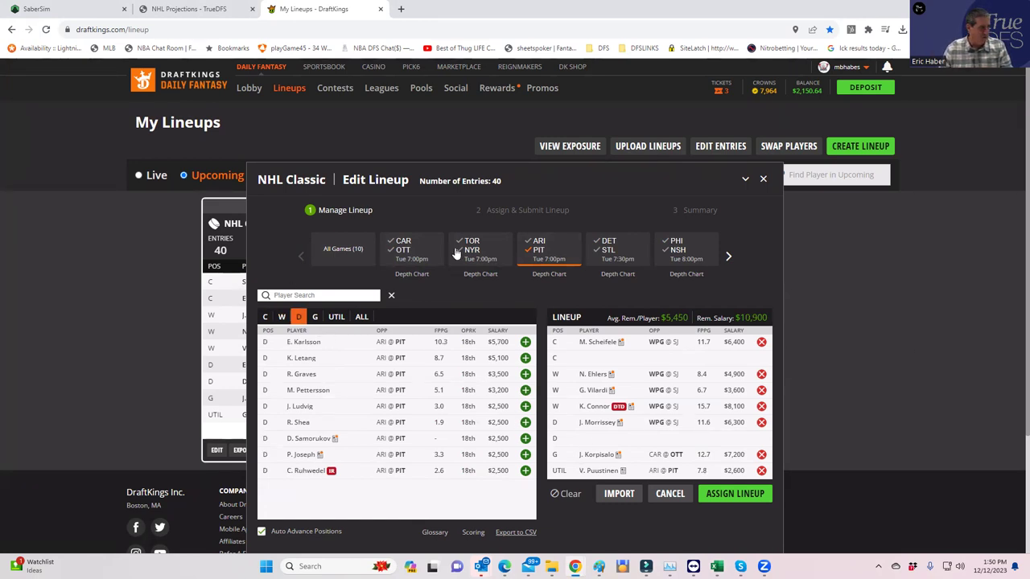
List Pittsburgh's centers and add E. Malkin to the second C spot.
{"action": "left_click", "coordinate": [539, 251]}
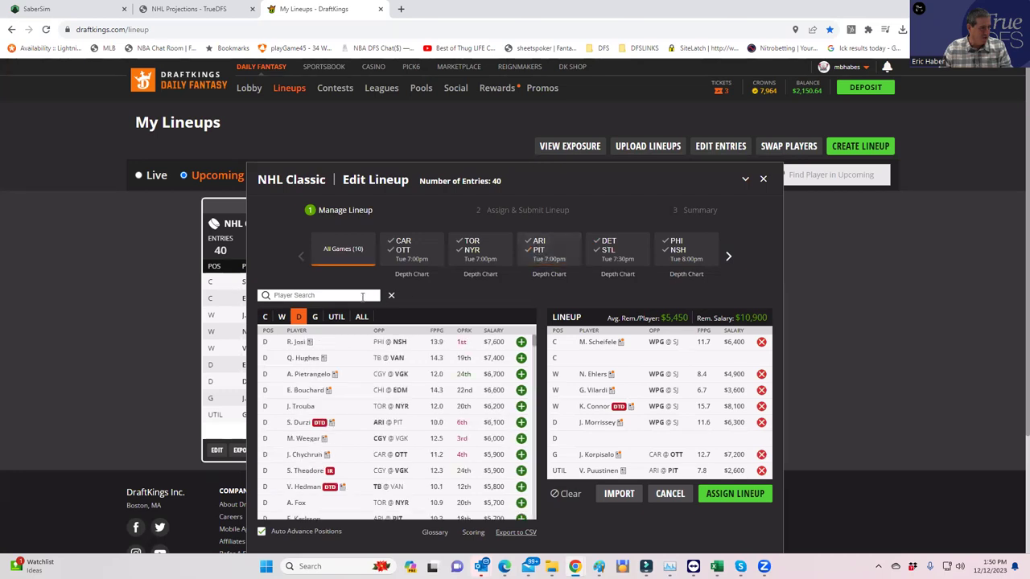
{"action": "left_click", "coordinate": [264, 318]}
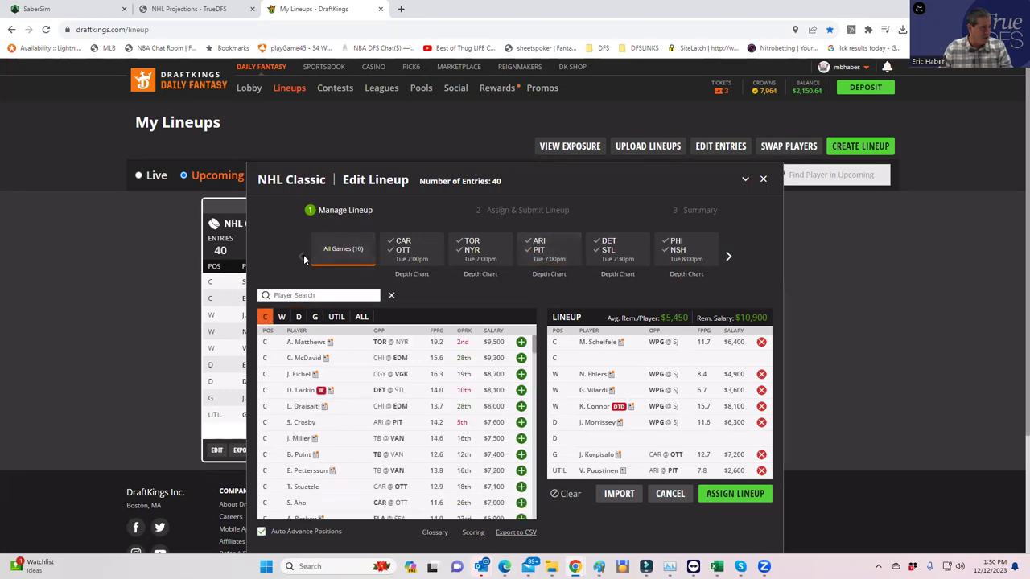
{"action": "left_click", "coordinate": [546, 262]}
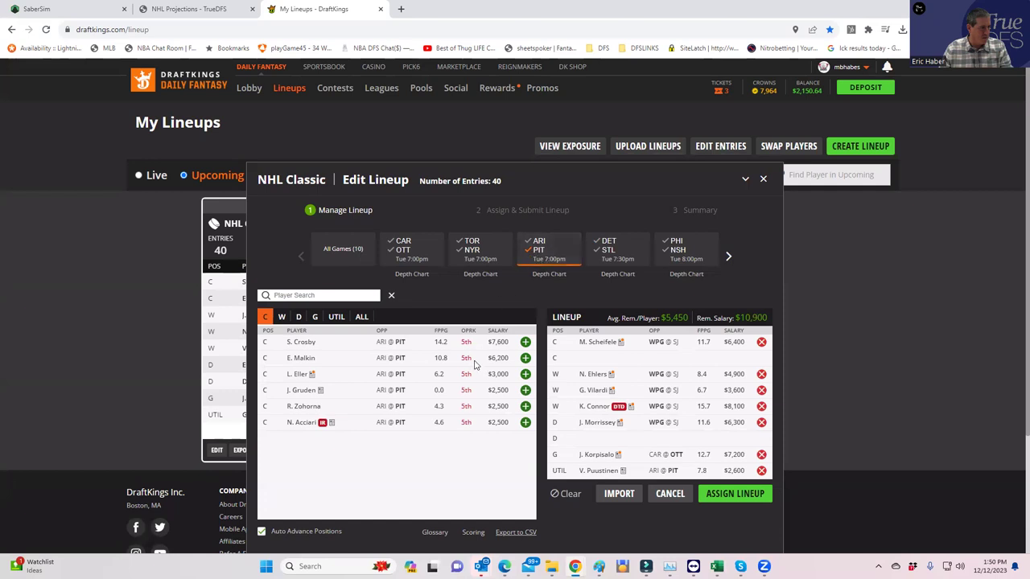
{"action": "left_click", "coordinate": [525, 358]}
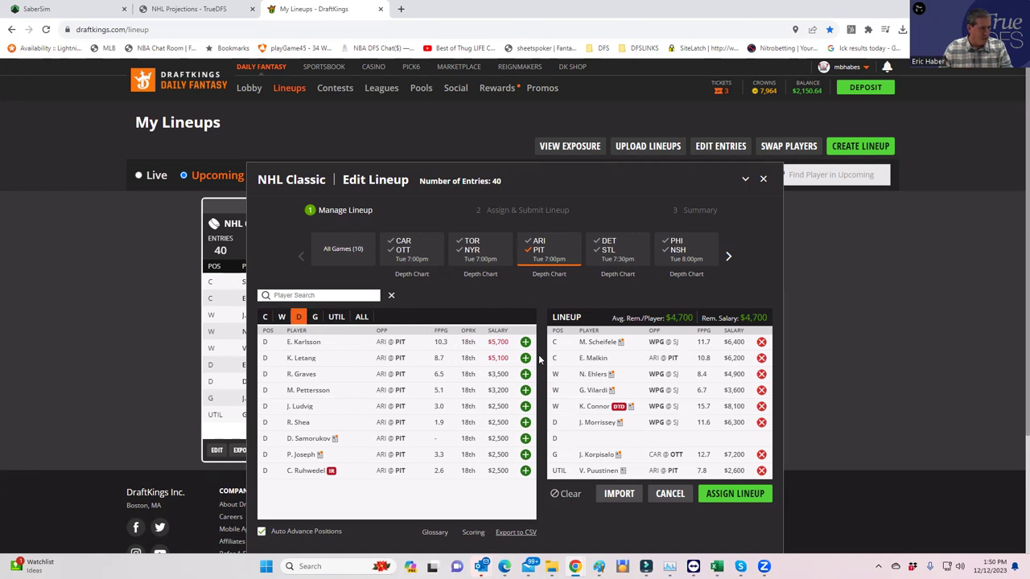
Clear the Pittsburgh filter and add Edmonton's D. Nurse to the second D spot.
{"action": "left_click", "coordinate": [548, 249]}
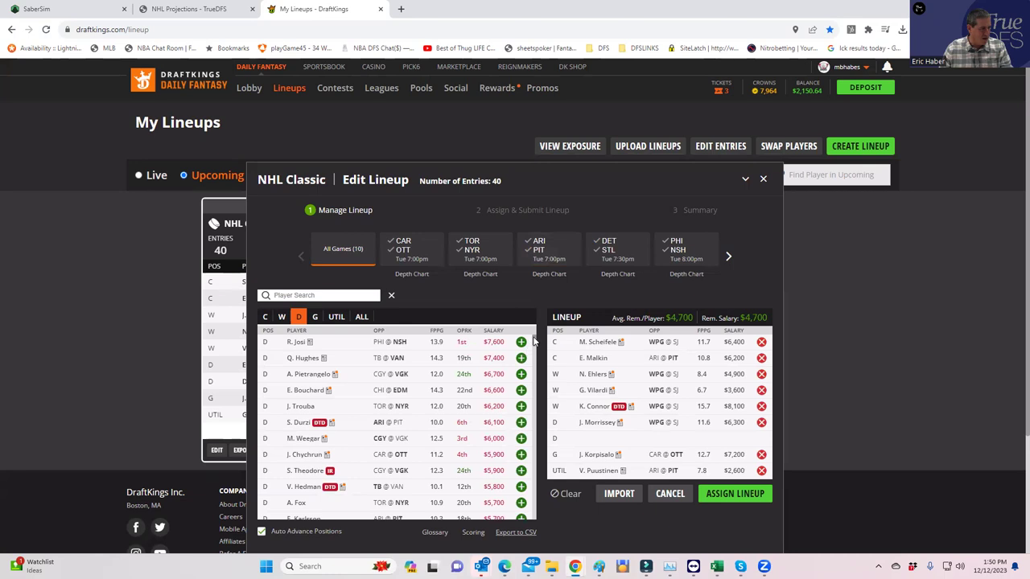
{"action": "left_click_drag", "start_coordinate": [533, 342], "coordinate": [531, 366]}
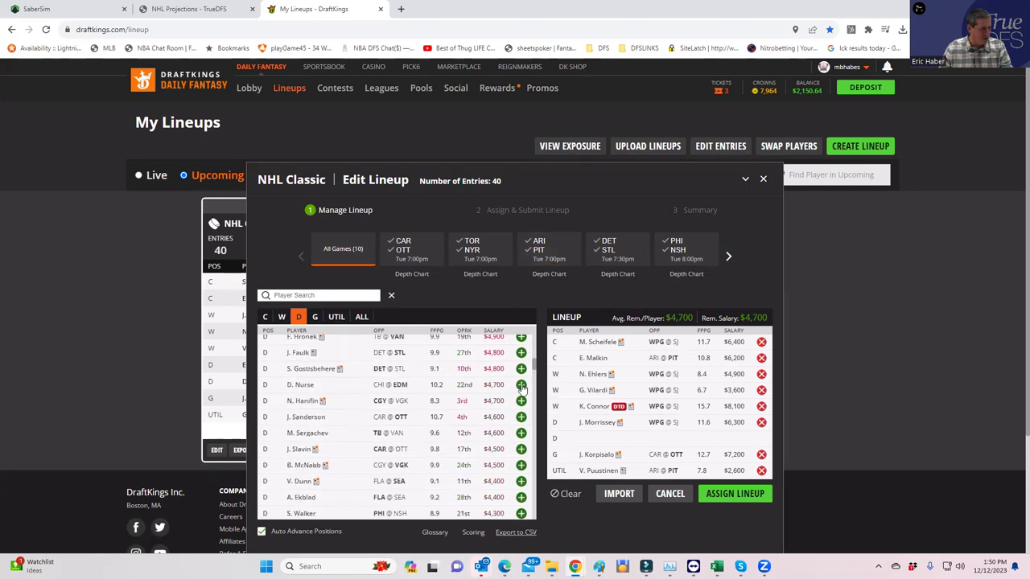
{"action": "left_click", "coordinate": [521, 385]}
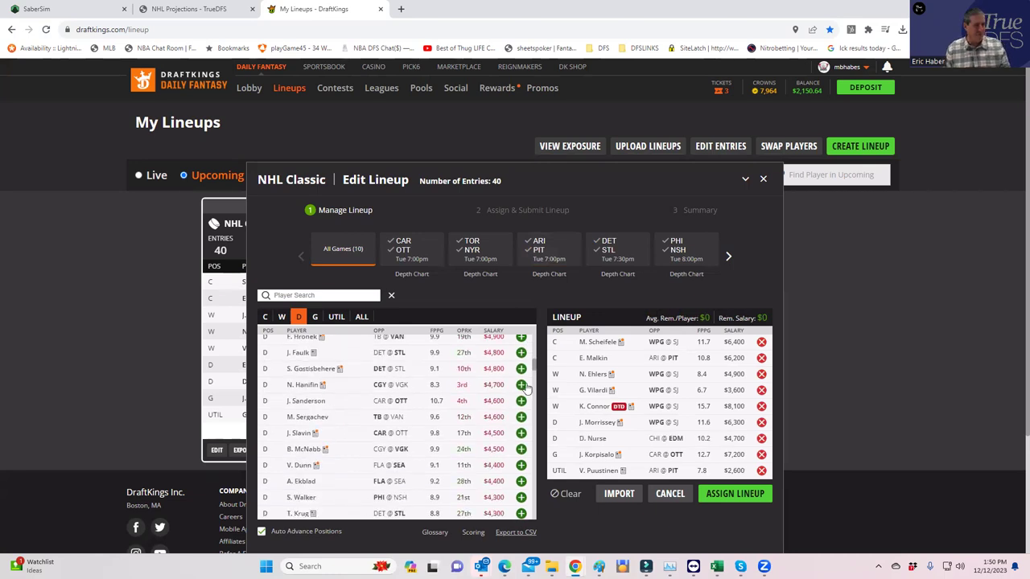
Assign the finished Winnipeg-stack lineup to only nine NHL $100K Tuesday Twenty entries and close the summary.
{"action": "left_click", "coordinate": [736, 494]}
{"action": "left_click", "coordinate": [452, 370]}
{"action": "left_click", "coordinate": [452, 412]}
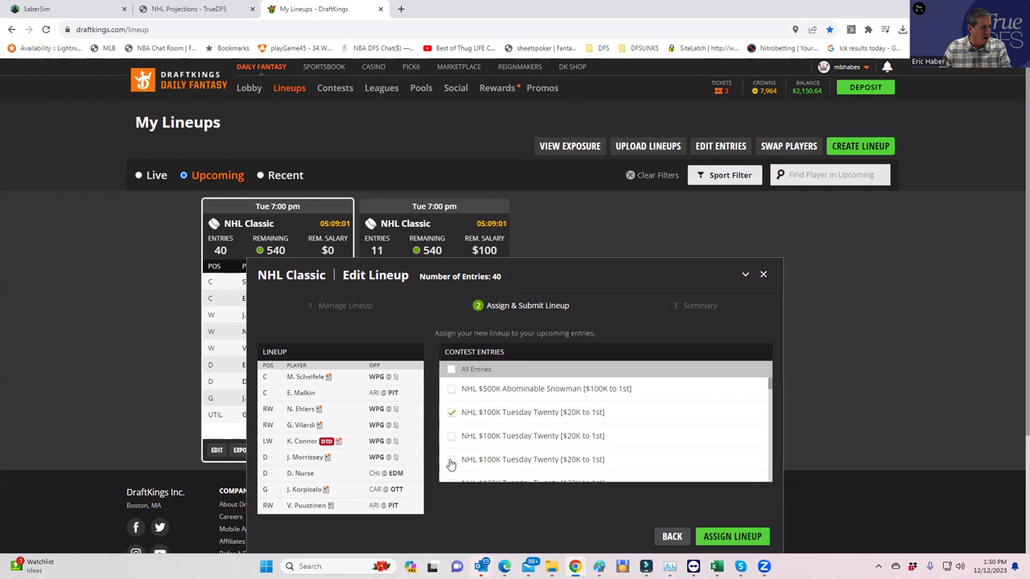
{"action": "left_click", "coordinate": [451, 436]}
{"action": "scroll", "coordinate": [552, 443], "scroll_direction": "down", "scroll_amount": 1}
{"action": "left_click", "coordinate": [452, 400]}
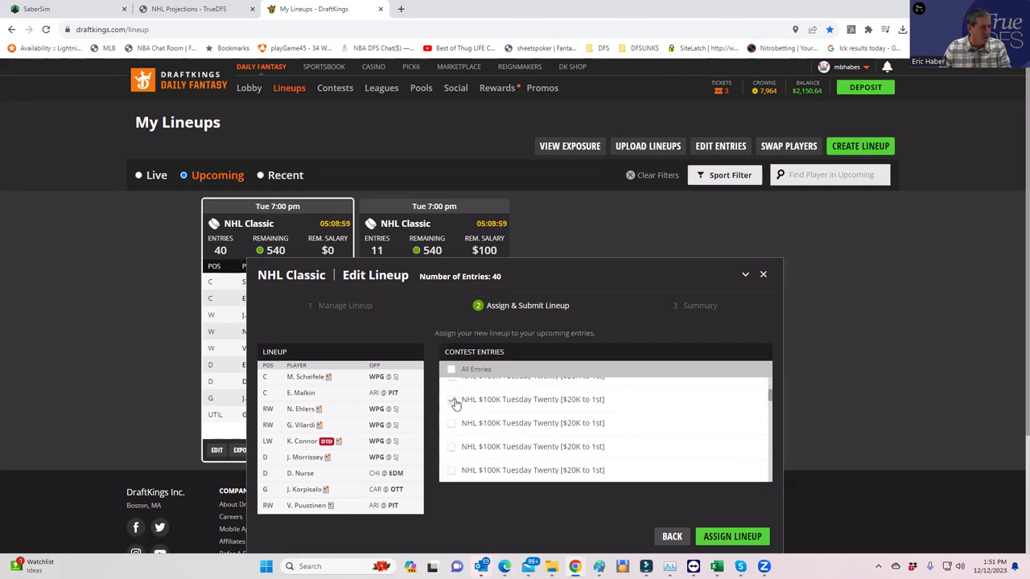
{"action": "left_click", "coordinate": [451, 424]}
{"action": "left_click", "coordinate": [451, 447]}
{"action": "left_click", "coordinate": [452, 471]}
{"action": "scroll", "coordinate": [623, 448], "scroll_direction": "down", "scroll_amount": 1}
{"action": "left_click", "coordinate": [451, 410]}
{"action": "left_click", "coordinate": [451, 387]}
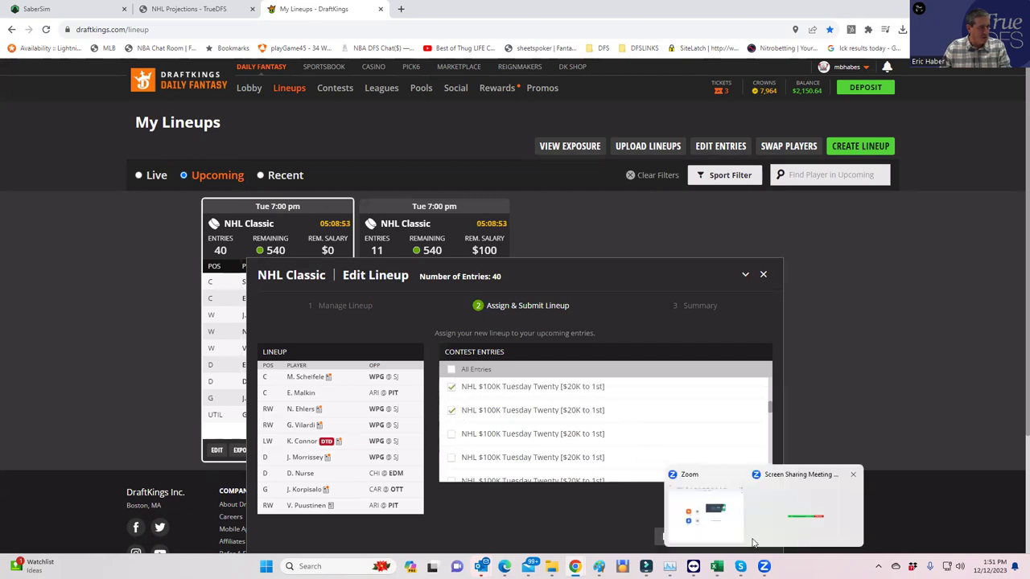
{"action": "left_click", "coordinate": [748, 537]}
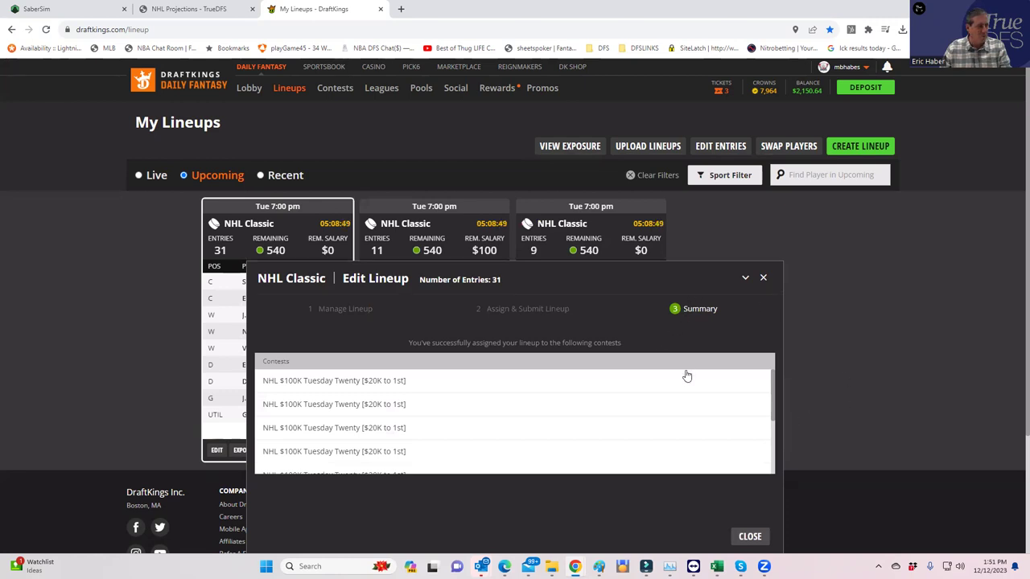
{"action": "left_click", "coordinate": [748, 535]}
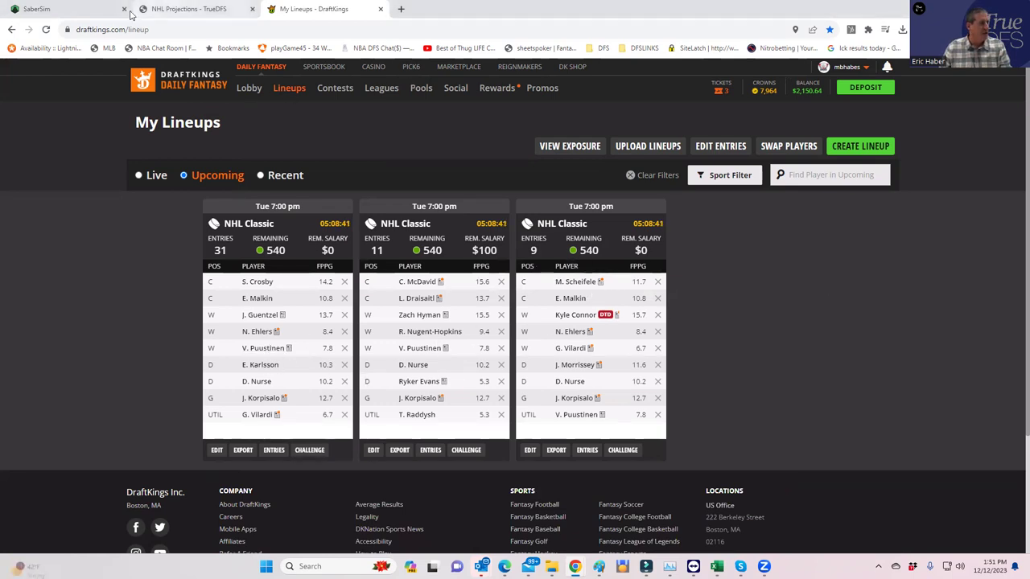
{"action": "left_click", "coordinate": [70, 14]}
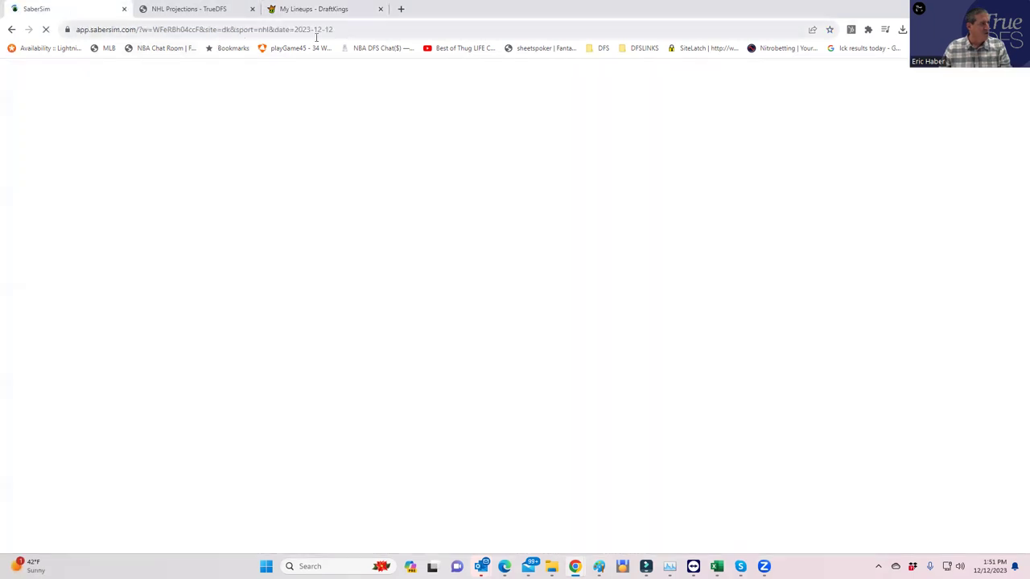
{"action": "left_click", "coordinate": [396, 30]}
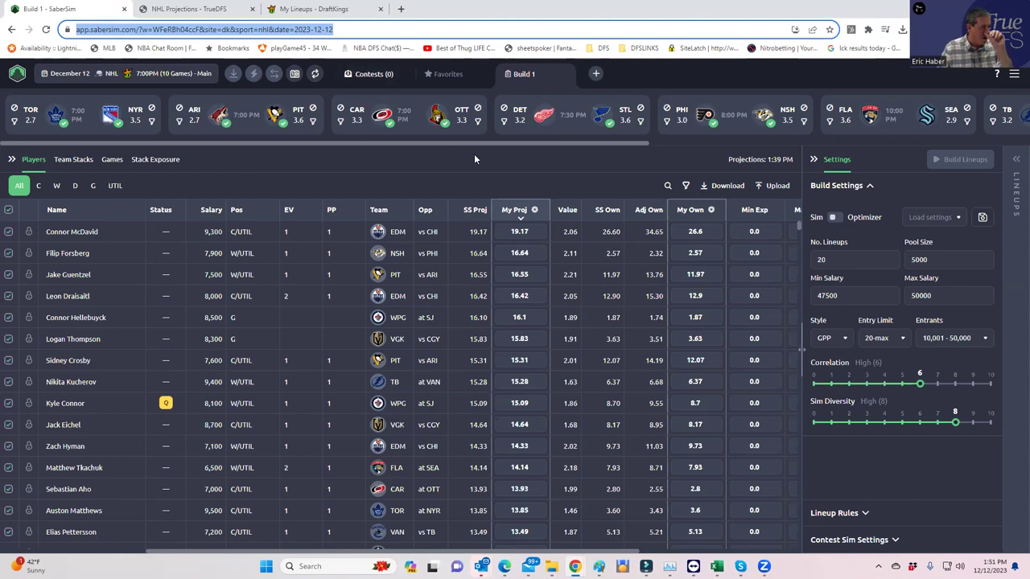
{"action": "left_click", "coordinate": [757, 186]}
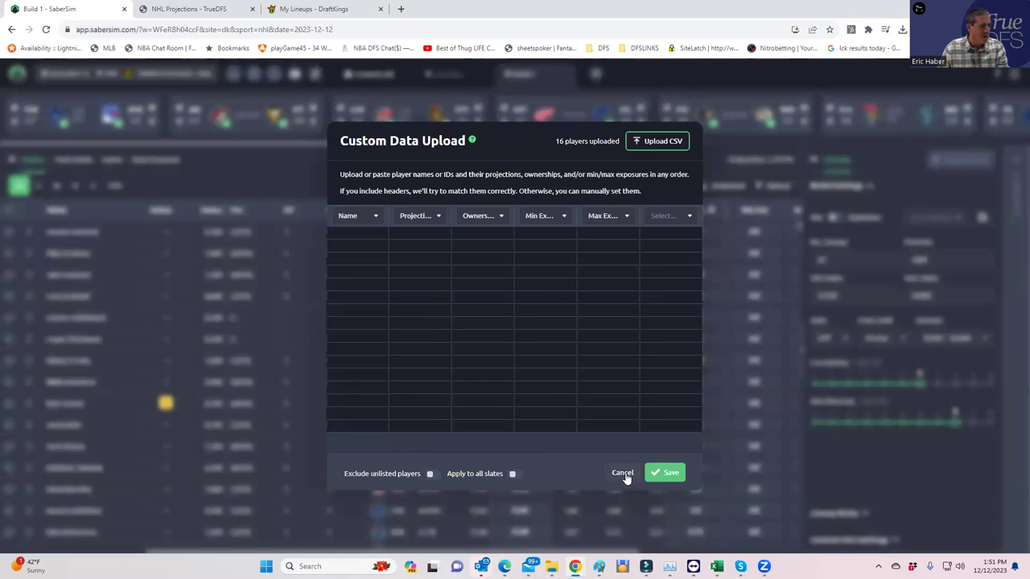
{"action": "left_click", "coordinate": [624, 474]}
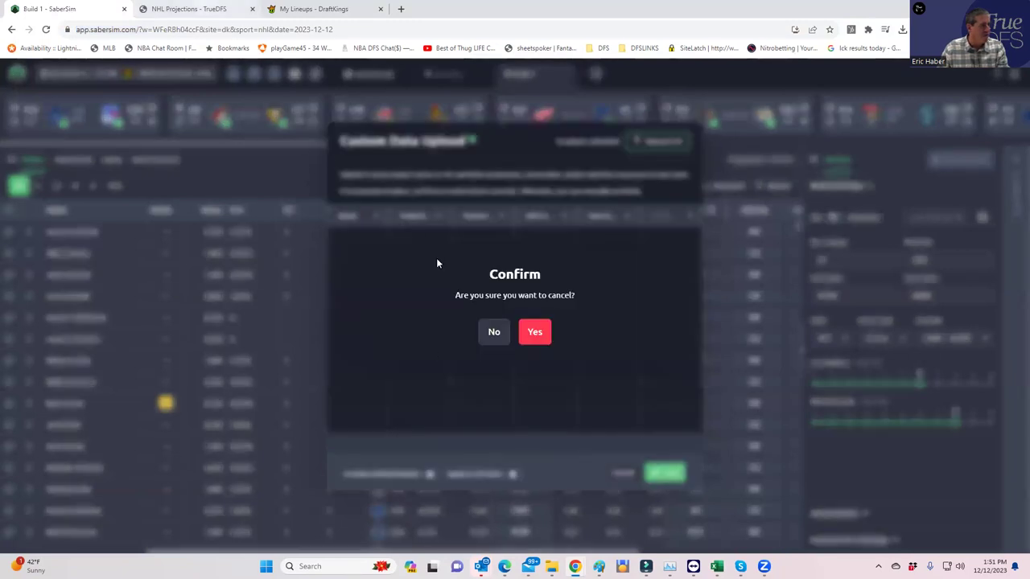
{"action": "left_click", "coordinate": [531, 332]}
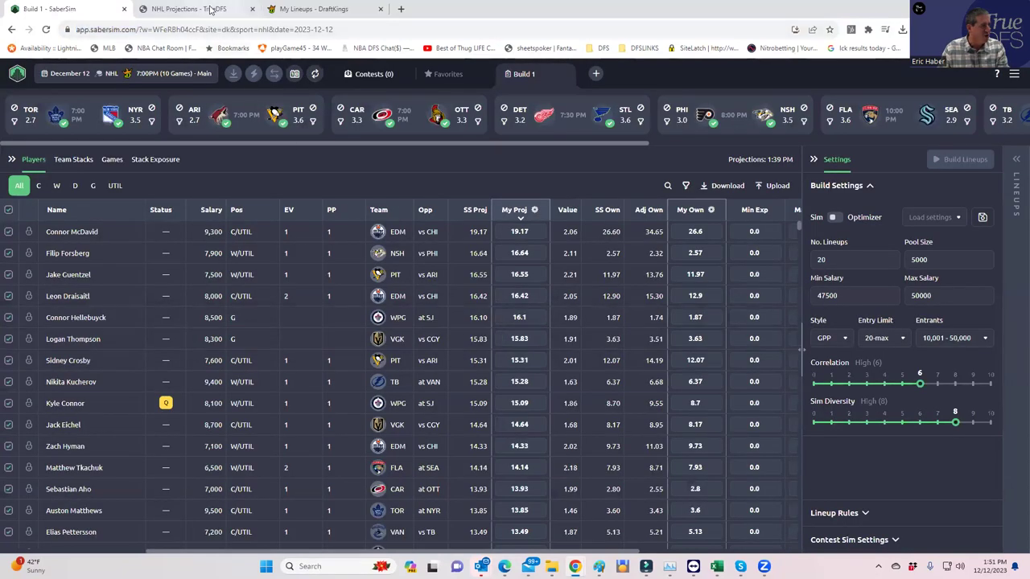
Switch to the TrueDFS site and open its SaberSim optimizer.
{"action": "left_click", "coordinate": [211, 9]}
{"action": "scroll", "coordinate": [793, 206], "scroll_direction": "up", "scroll_amount": 2}
{"action": "mouse_move", "coordinate": [567, 92]}
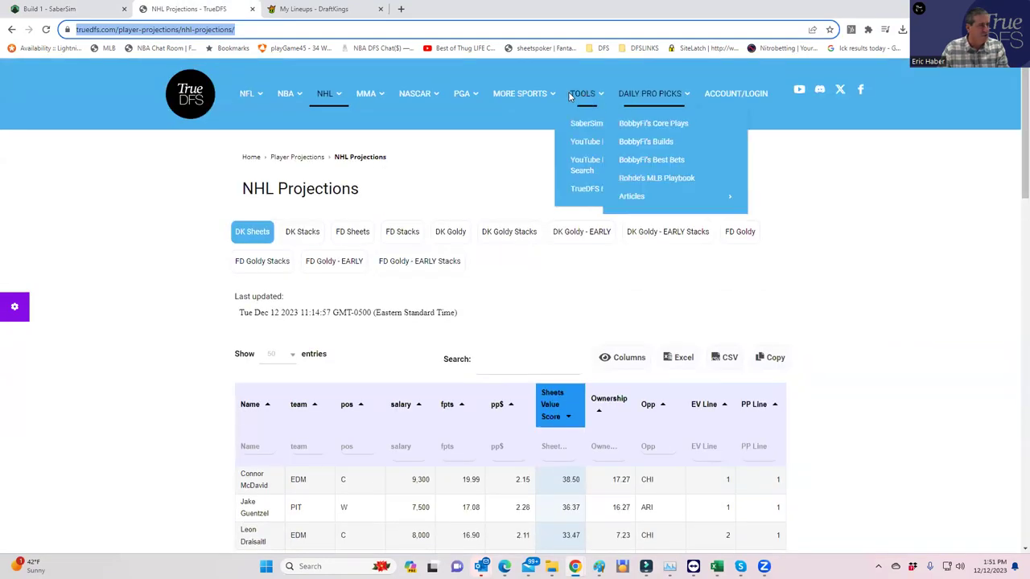
{"action": "left_click", "coordinate": [585, 123]}
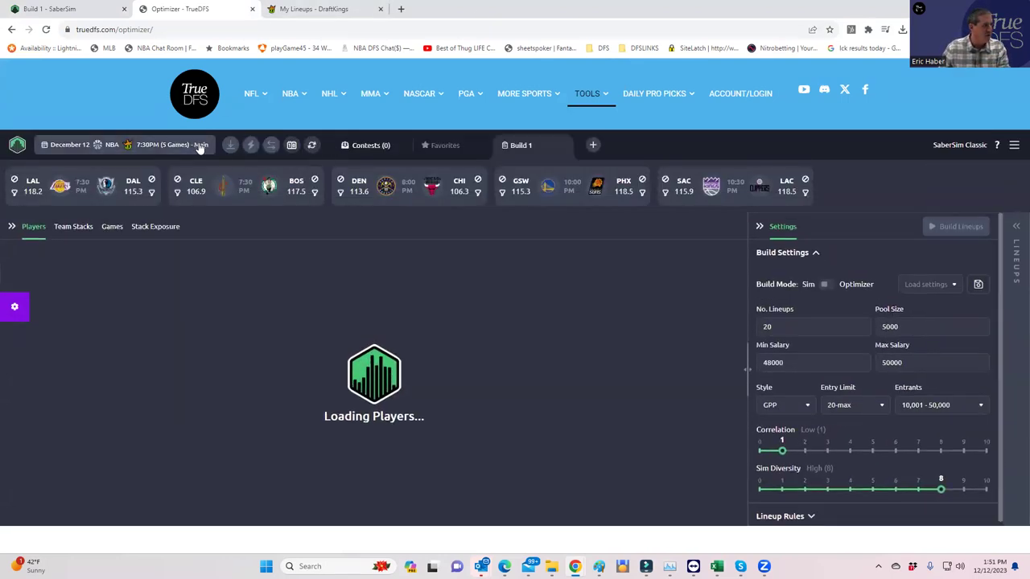
Change the optimizer's slate to the DraftKings NHL Main Classic slate at 7:00 PM on December 12.
{"action": "left_click", "coordinate": [198, 145]}
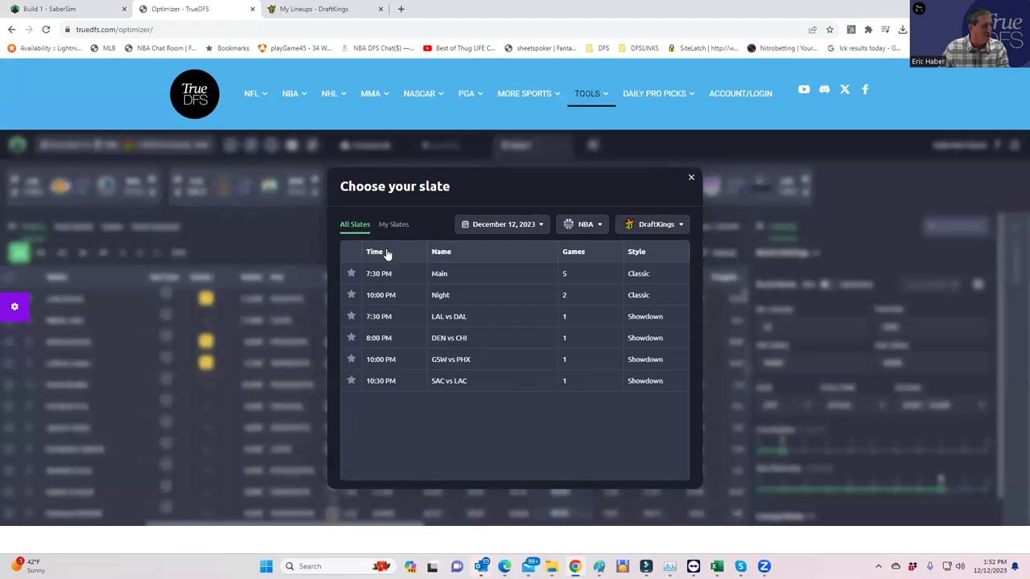
{"action": "left_click", "coordinate": [573, 231]}
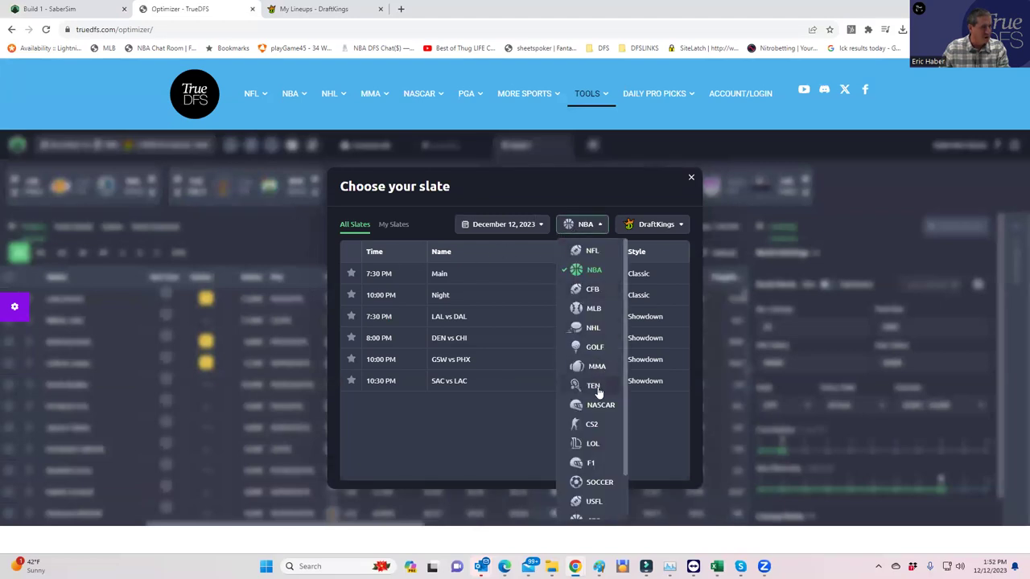
{"action": "left_click", "coordinate": [595, 330]}
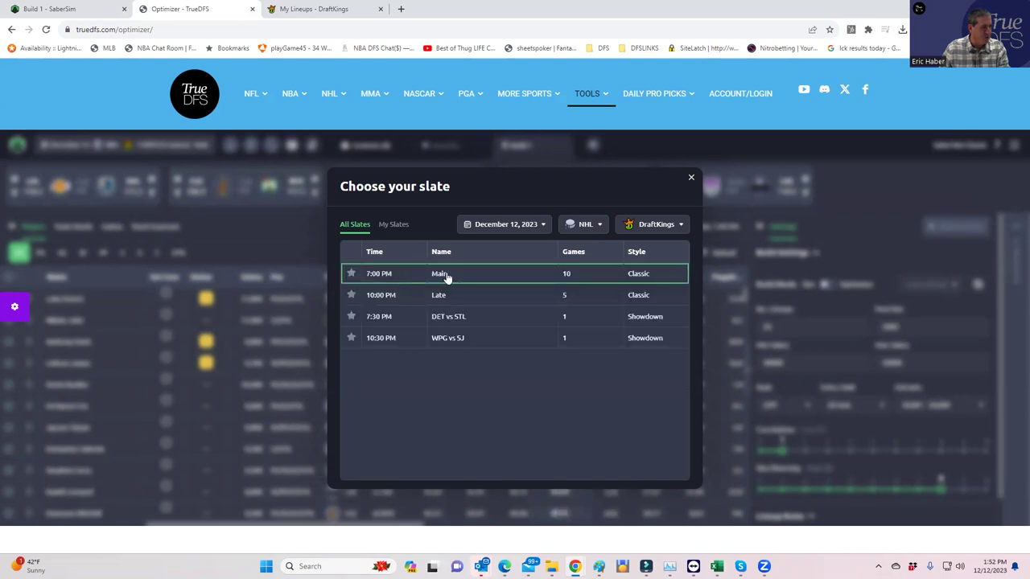
{"action": "left_click", "coordinate": [447, 275]}
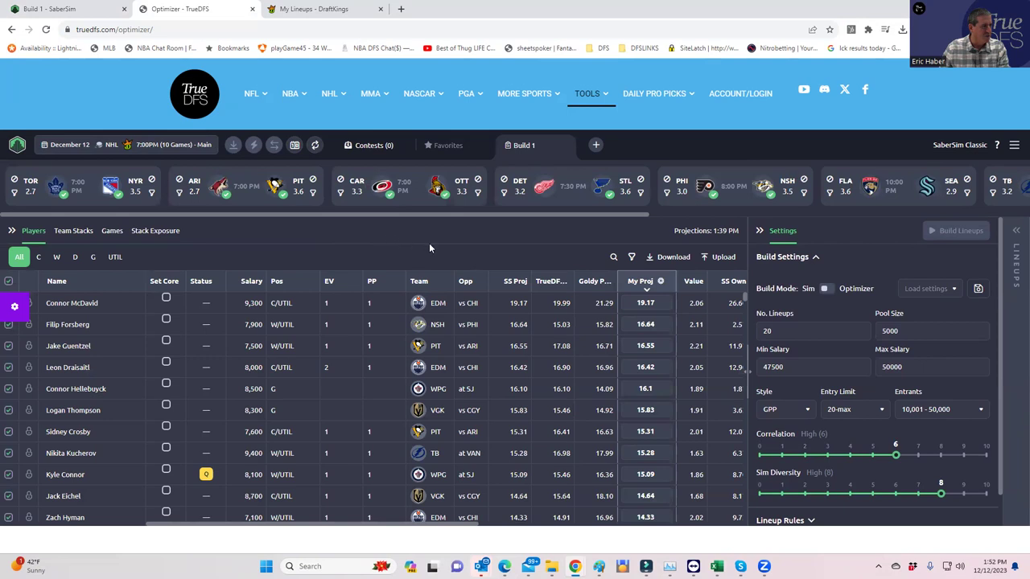
{"action": "left_click", "coordinate": [721, 258]}
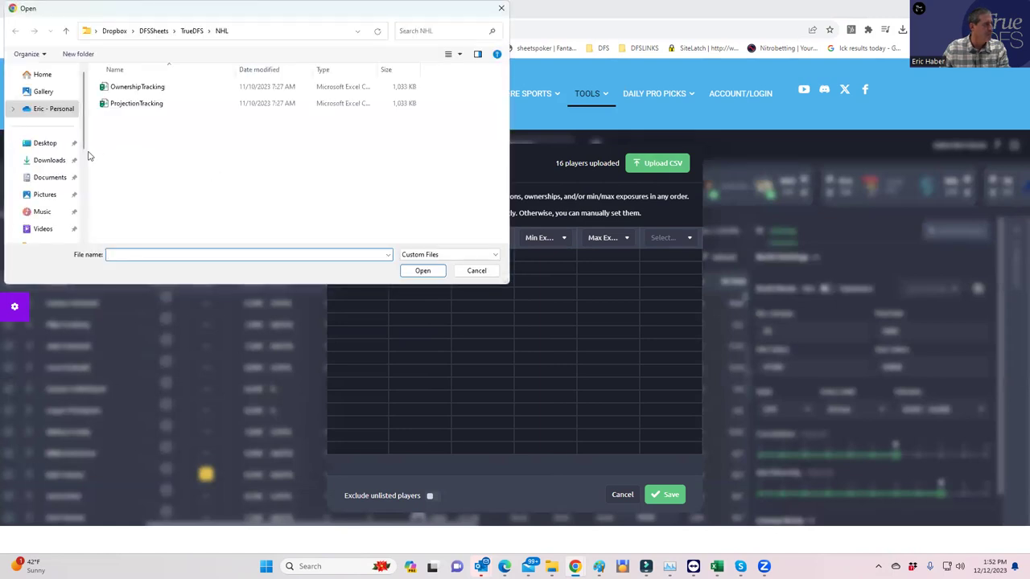
{"action": "scroll", "coordinate": [64, 173], "scroll_direction": "down", "scroll_amount": 3}
{"action": "scroll", "coordinate": [58, 182], "scroll_direction": "up", "scroll_amount": 3}
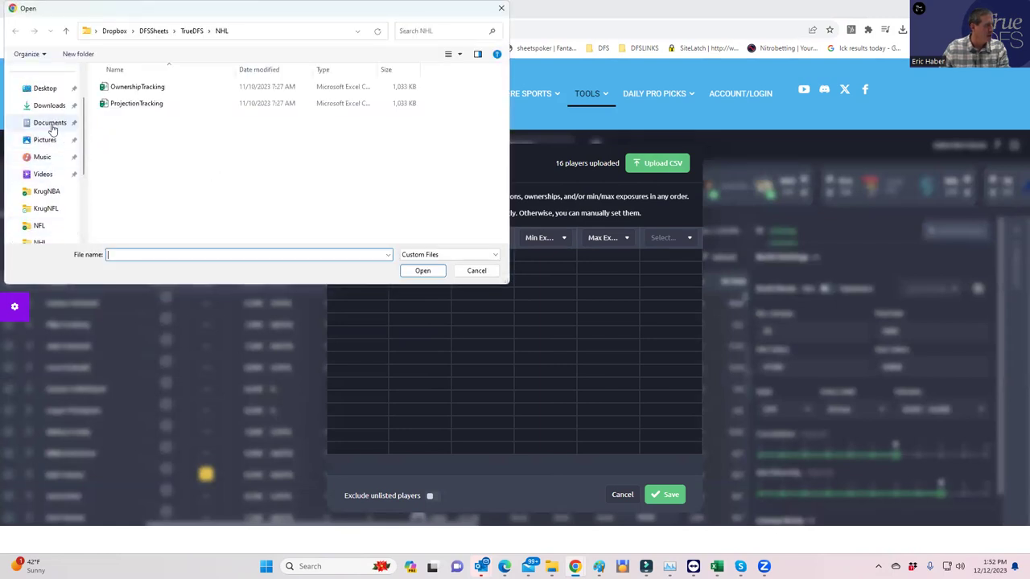
{"action": "left_click", "coordinate": [48, 212]}
{"action": "left_click", "coordinate": [135, 121]}
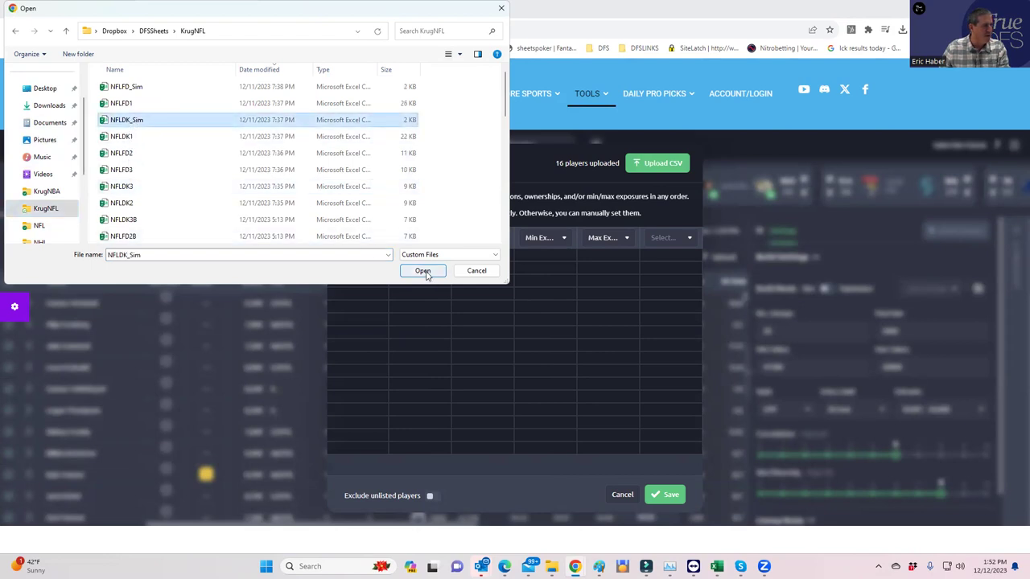
{"action": "left_click", "coordinate": [500, 8]}
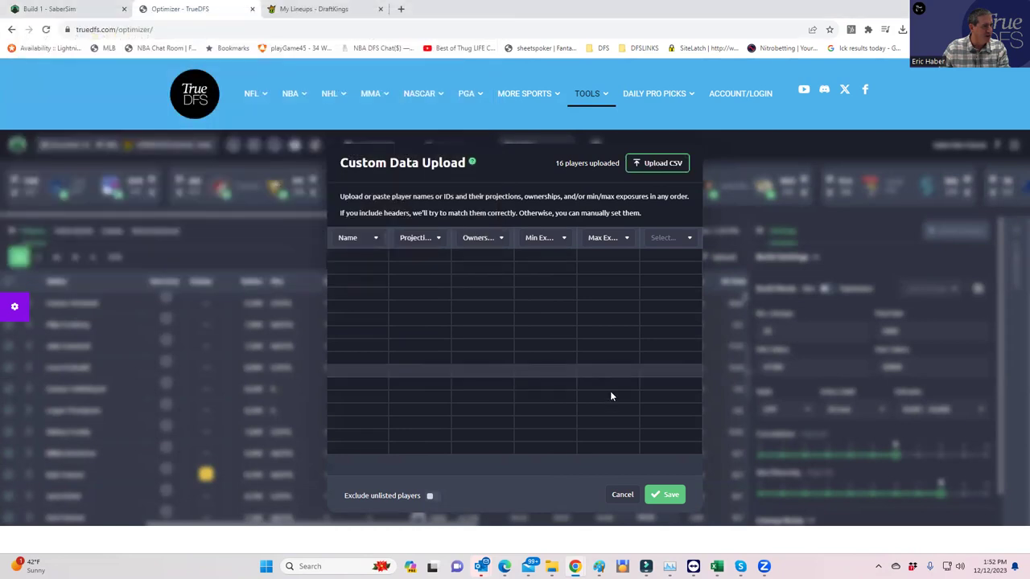
{"action": "left_click", "coordinate": [620, 494]}
{"action": "left_click", "coordinate": [532, 359]}
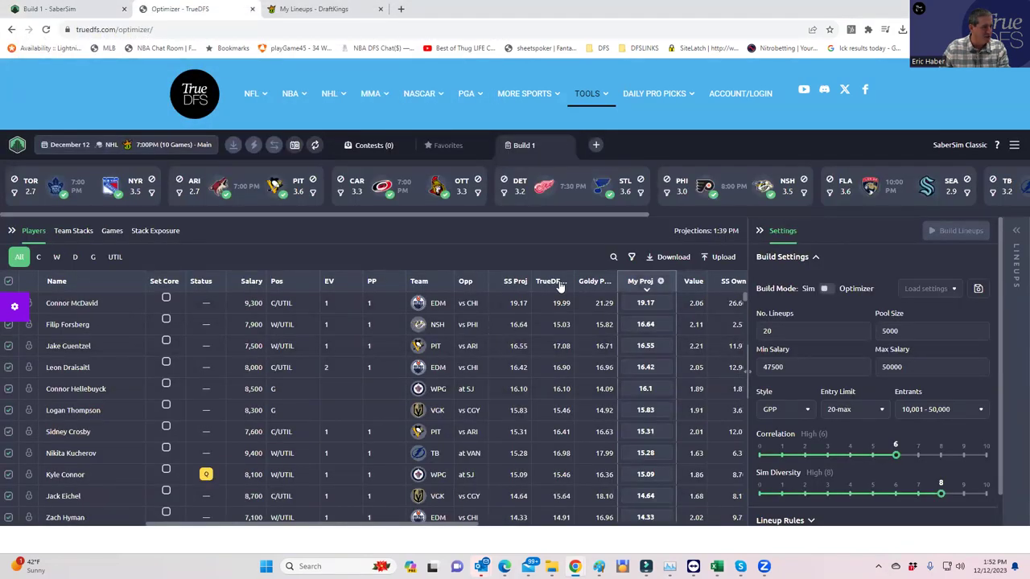
Set the My Proj source to the TrueDFS projections.
{"action": "left_click", "coordinate": [660, 281]}
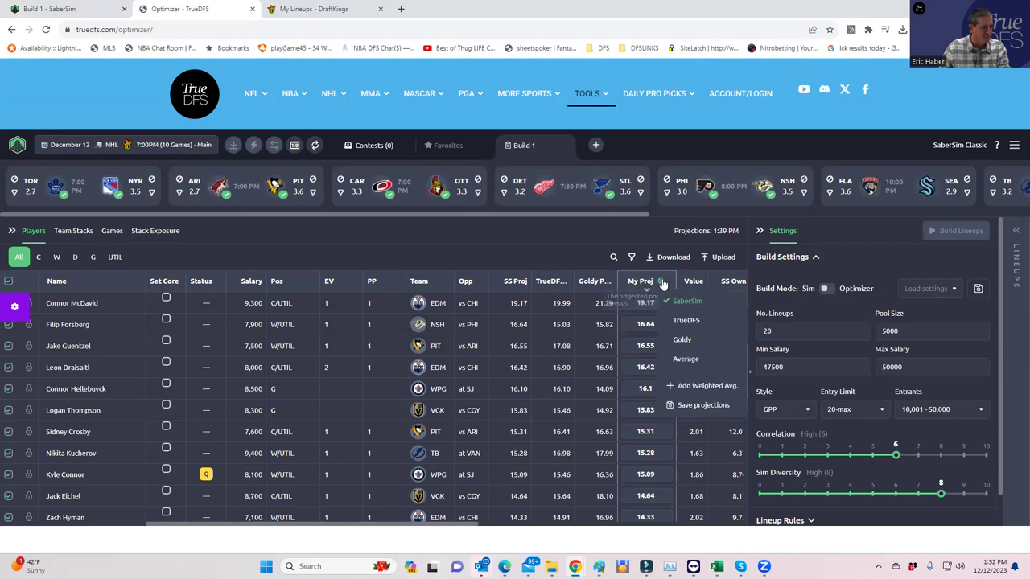
{"action": "left_click", "coordinate": [682, 321]}
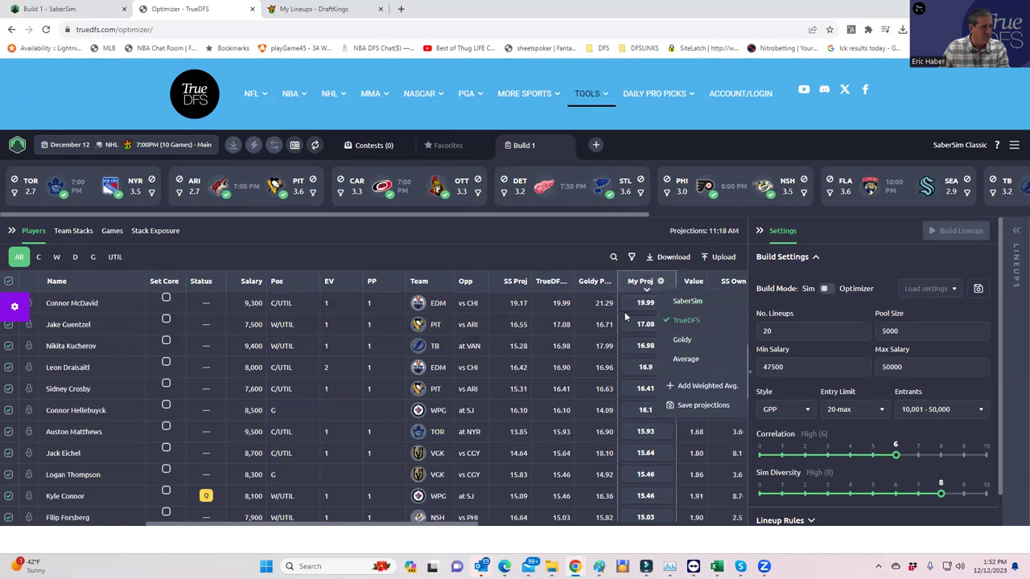
{"action": "left_click", "coordinate": [467, 252]}
Set the build's number of lineups to 50.
{"action": "left_click", "coordinate": [764, 334]}
{"action": "key", "text": "BackSpace"}
{"action": "key", "text": "BackSpace"}
{"action": "type", "text": "50"}
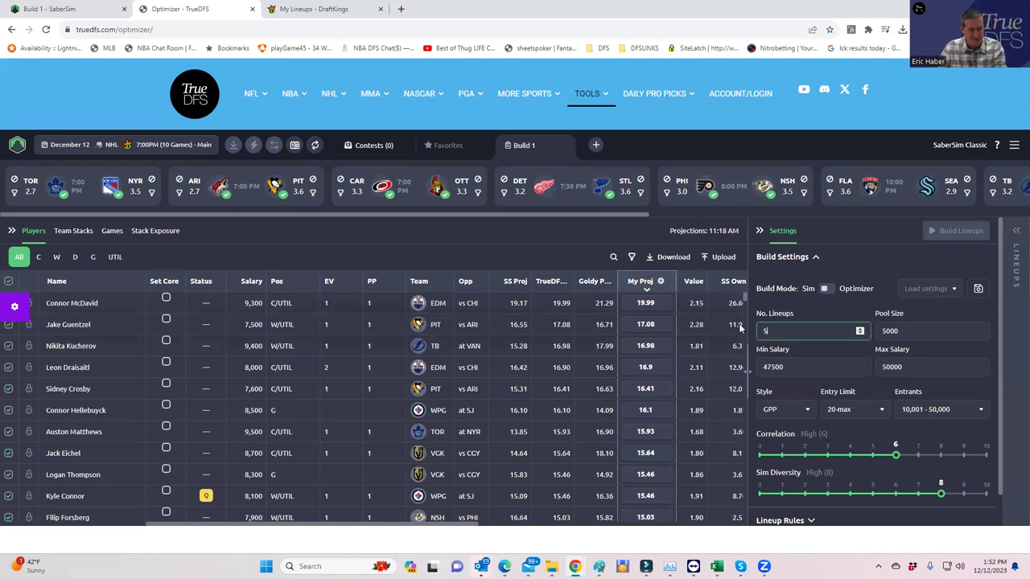
{"action": "left_click", "coordinate": [532, 230]}
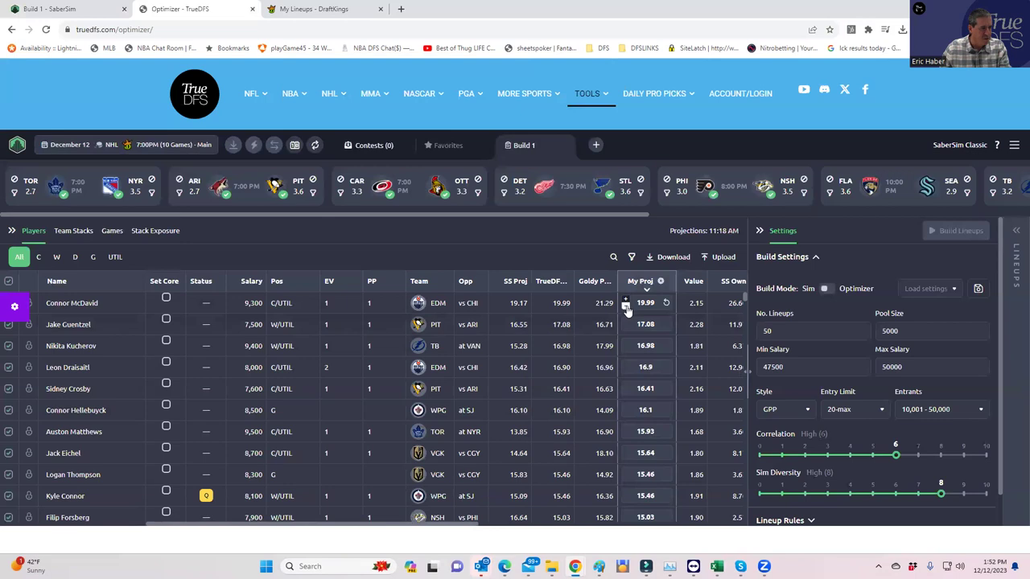
Adjust the My Proj values to 19.9 for Connor McDavid and 17 for Jake Guentzel, and start building the lineups.
{"action": "left_click", "coordinate": [626, 308]}
{"action": "key", "text": "BackSpace"}
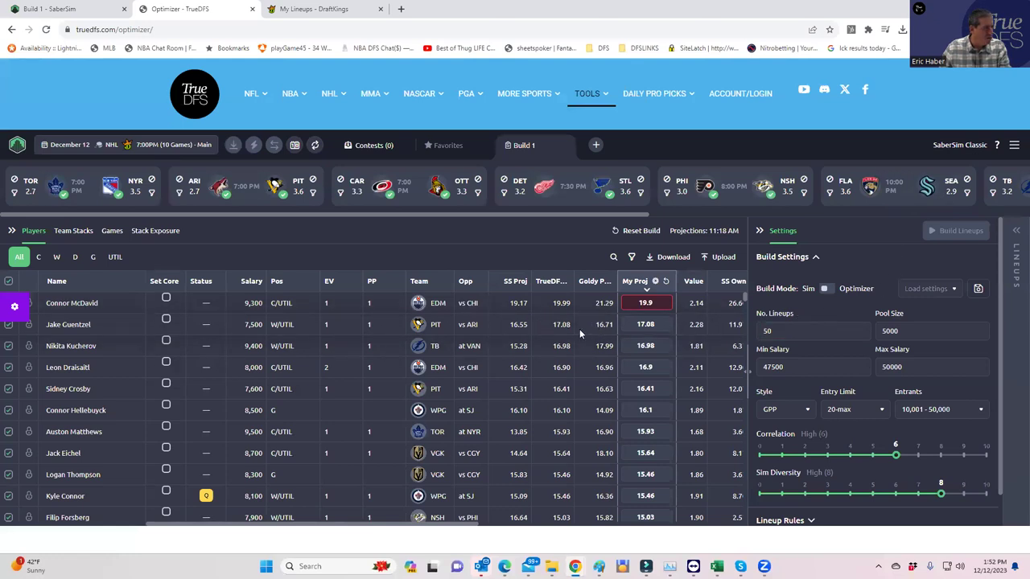
{"action": "left_click", "coordinate": [626, 327]}
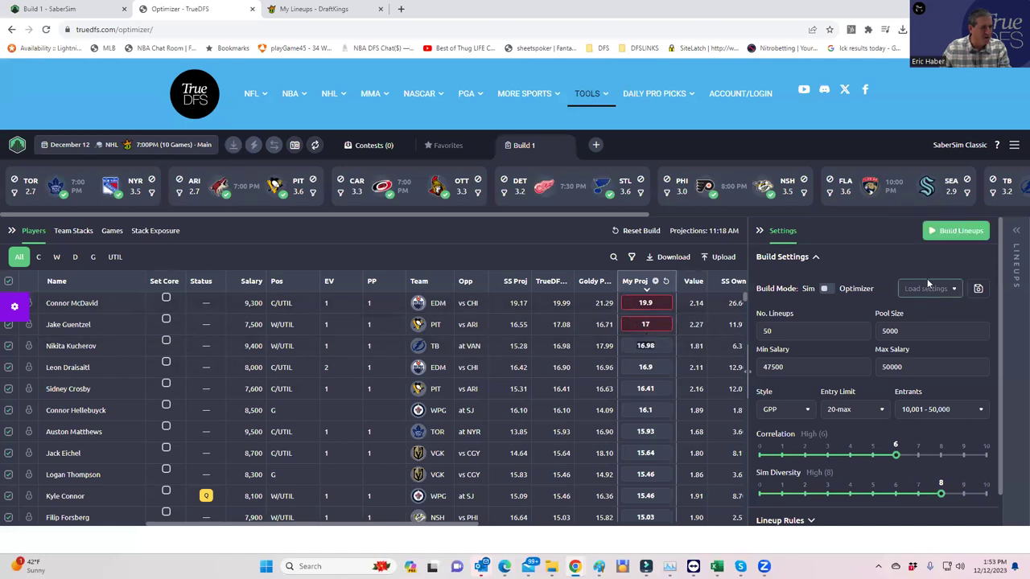
{"action": "left_click", "coordinate": [945, 233]}
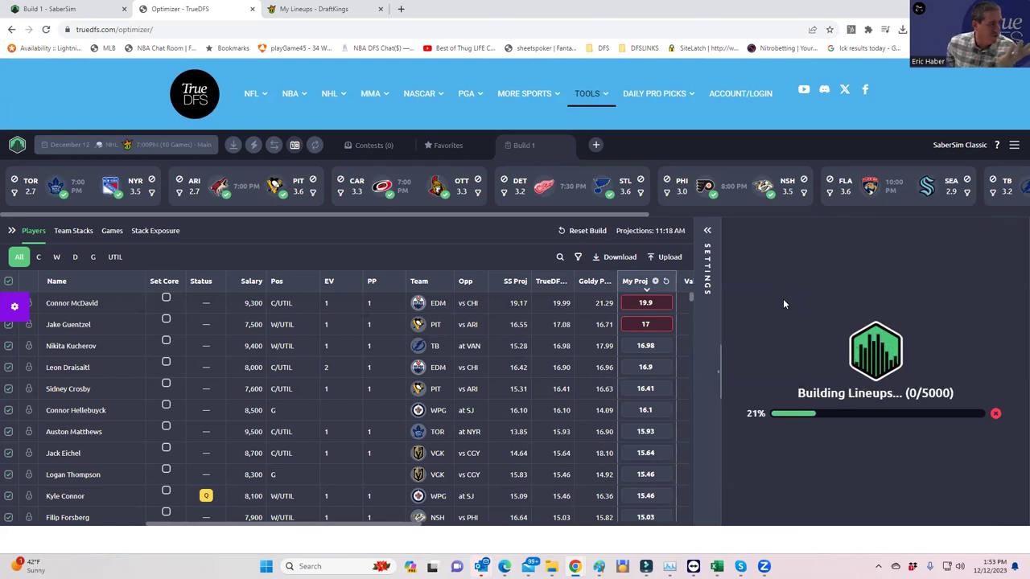
{"action": "left_click", "coordinate": [70, 9]}
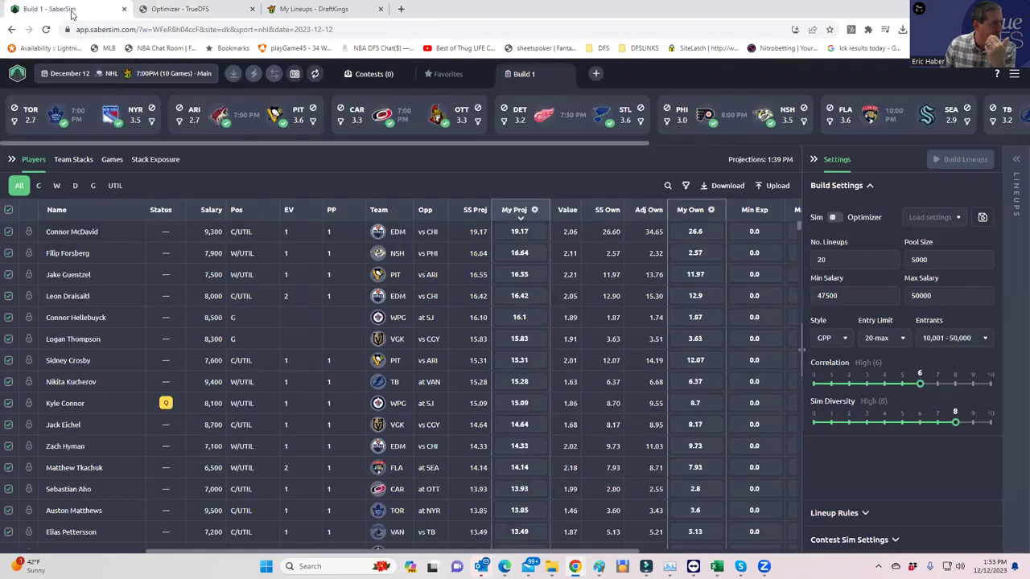
{"action": "left_click", "coordinate": [169, 10]}
{"action": "mouse_move", "coordinate": [352, 145]}
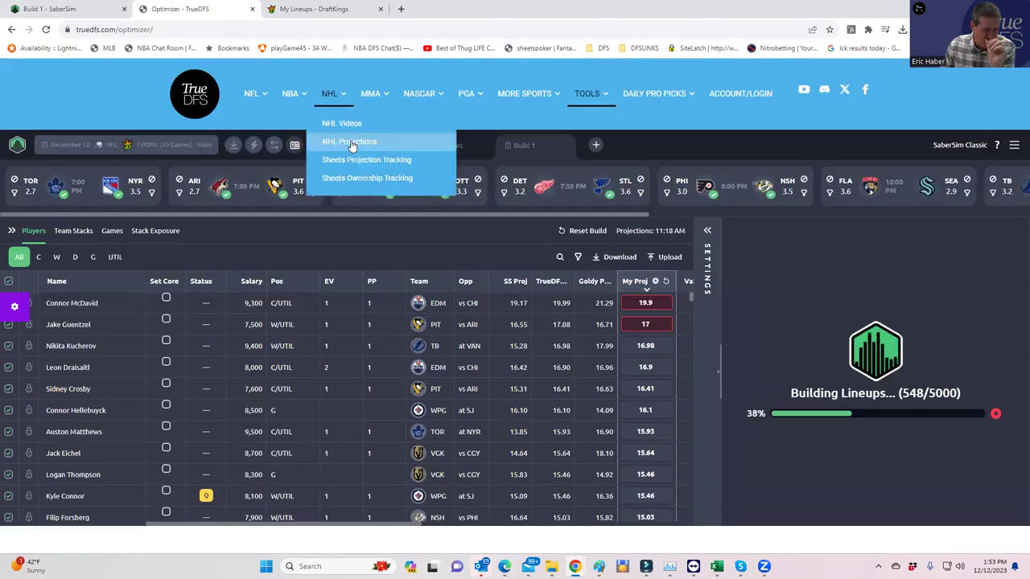